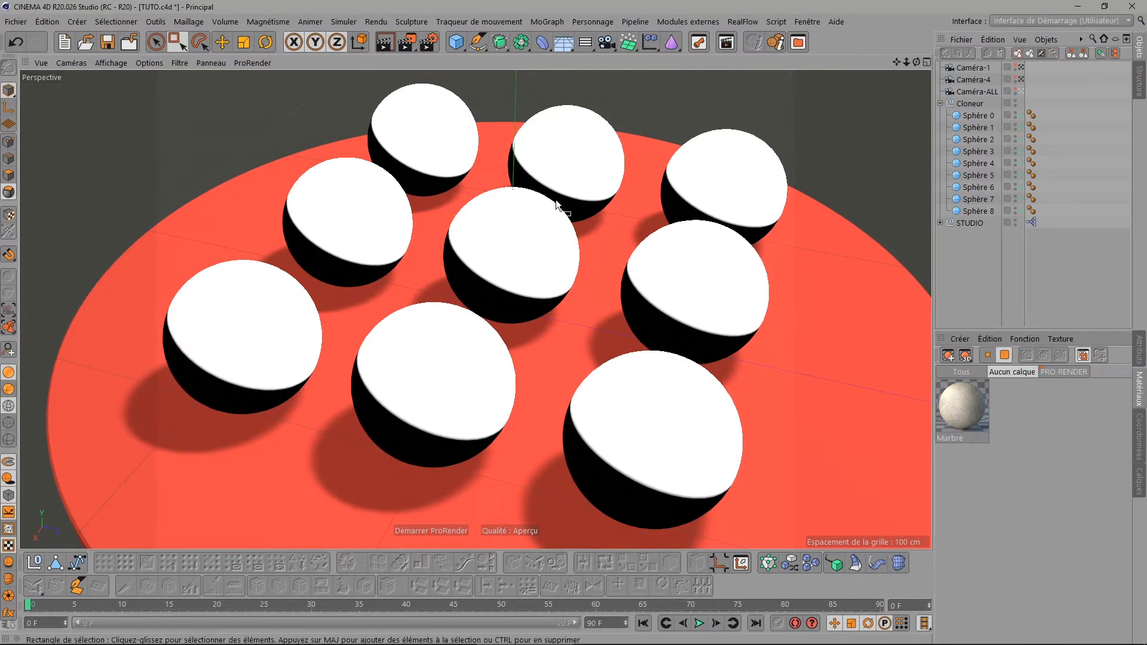
- Paste eight copies of the Marbre material to get a set of nine
{"action": "left_click", "coordinate": [971, 407]}
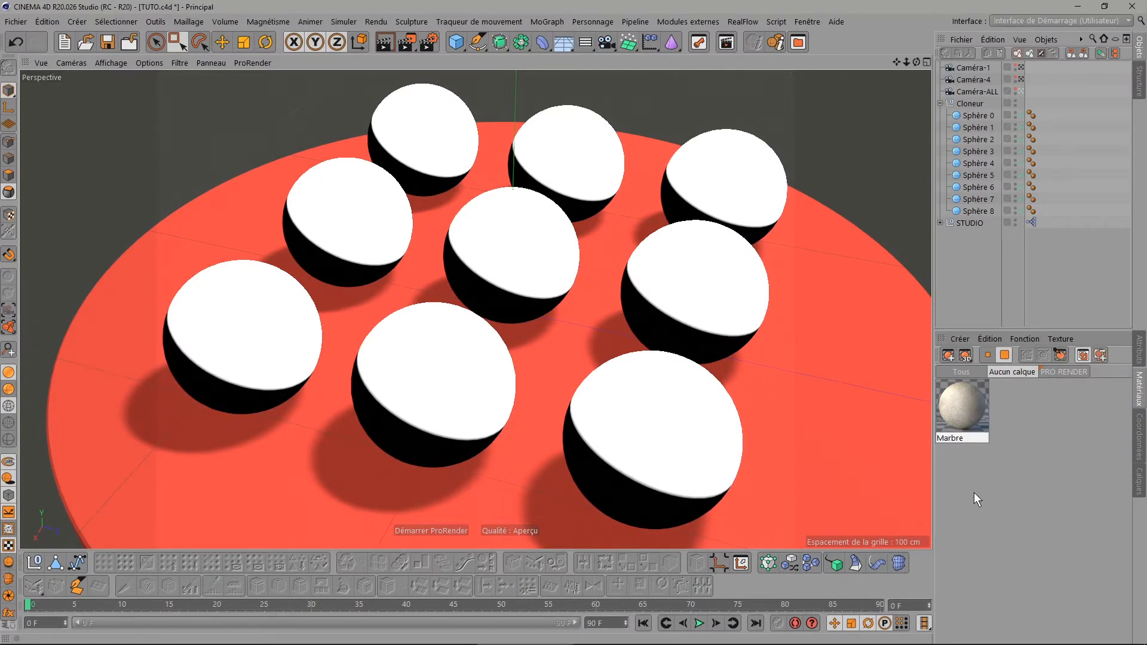
{"action": "key", "text": "ctrl+v"}
{"action": "key", "text": "ctrl+v"}
{"action": "key", "text": "ctrl+v"}
{"action": "key", "text": "ctrl+v"}
{"action": "key", "text": "ctrl+v"}
{"action": "key", "text": "ctrl+v"}
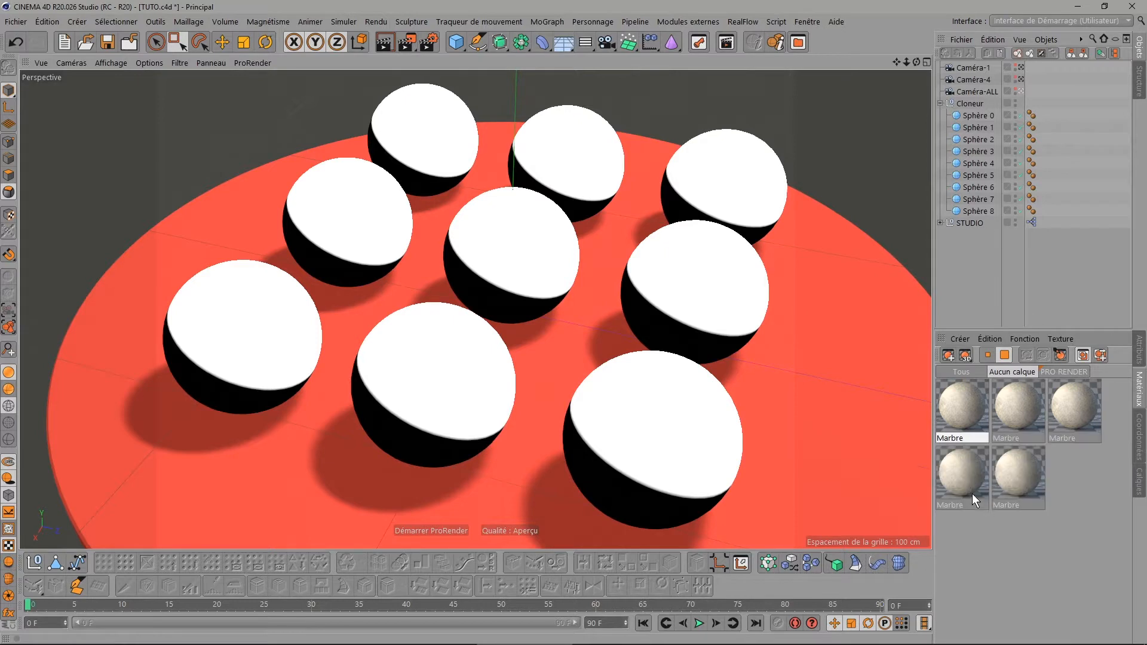
{"action": "key", "text": "ctrl+v"}
{"action": "key", "text": "ctrl+v"}
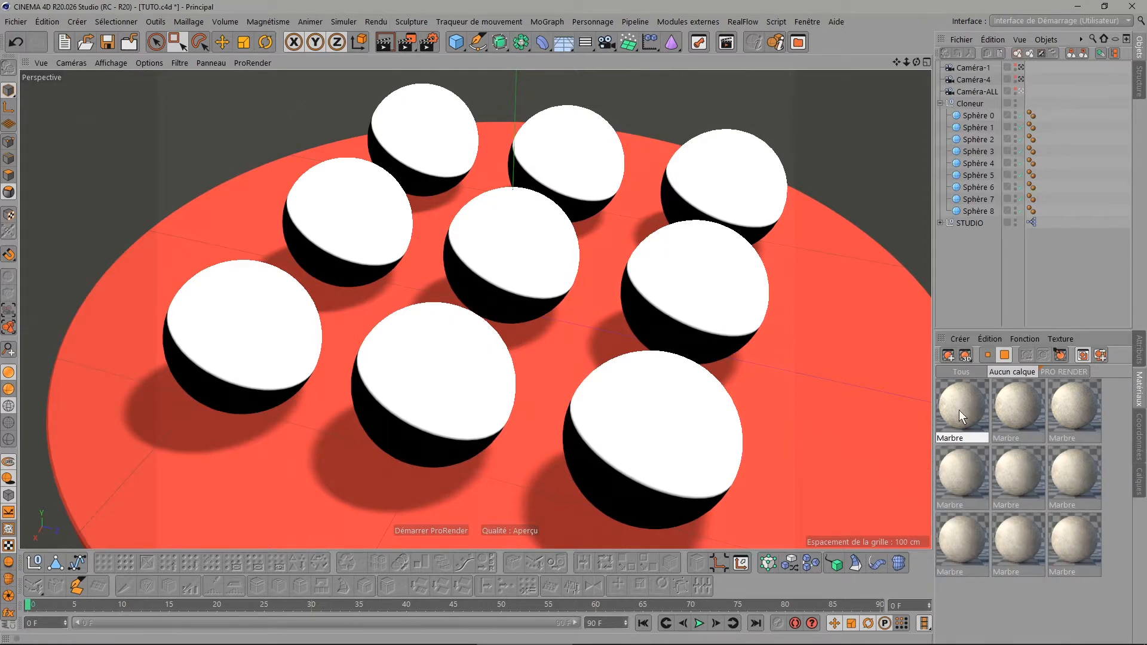
- Apply a separate copy of the Marbre material to each of the nine spheres, Sphère 0 to Sphère 8
{"action": "left_click_drag", "start_coordinate": [958, 410], "coordinate": [426, 116]}
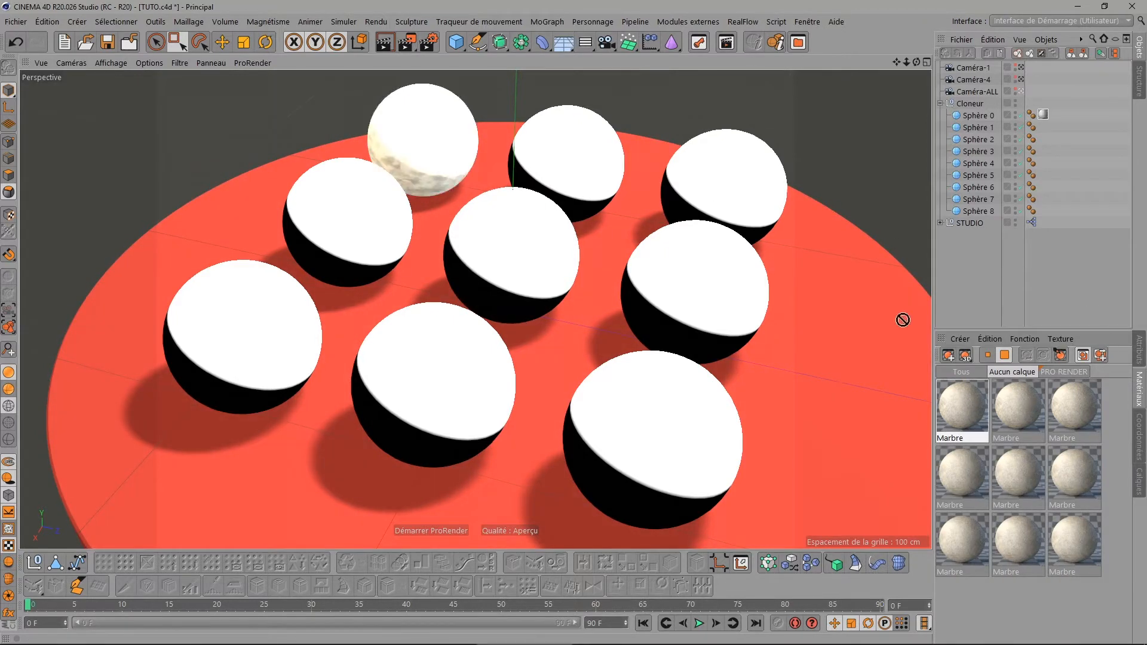
{"action": "left_click_drag", "start_coordinate": [902, 320], "coordinate": [554, 127]}
{"action": "left_click_drag", "start_coordinate": [1034, 399], "coordinate": [726, 182]}
{"action": "left_click_drag", "start_coordinate": [1074, 406], "coordinate": [340, 225]}
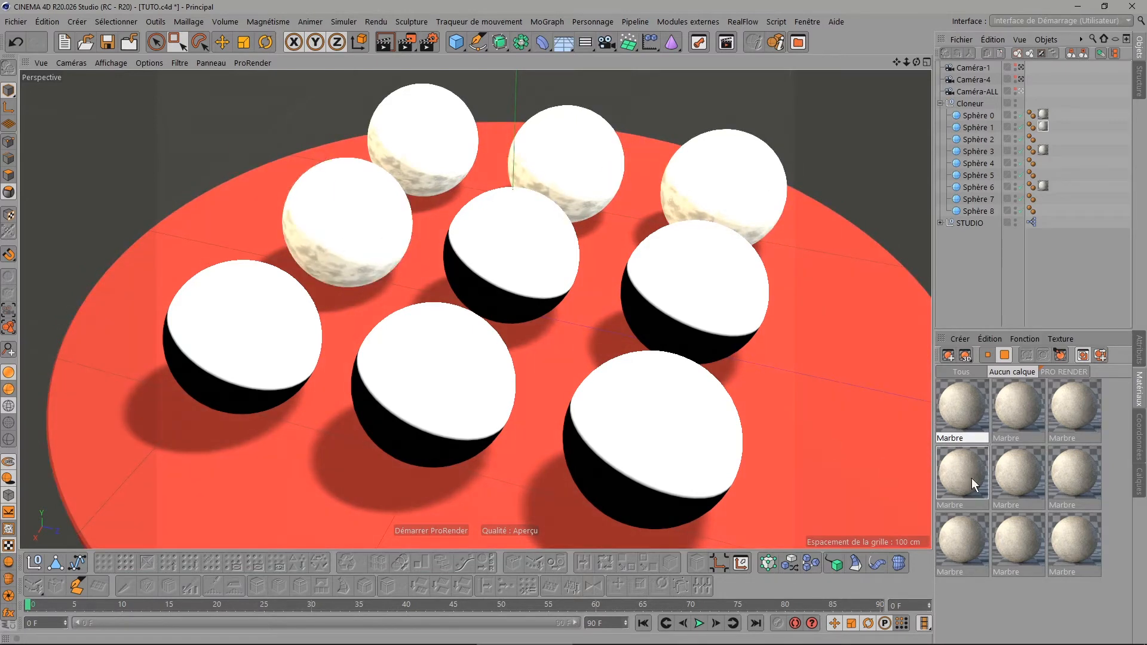
{"action": "left_click_drag", "start_coordinate": [1018, 472], "coordinate": [526, 254]}
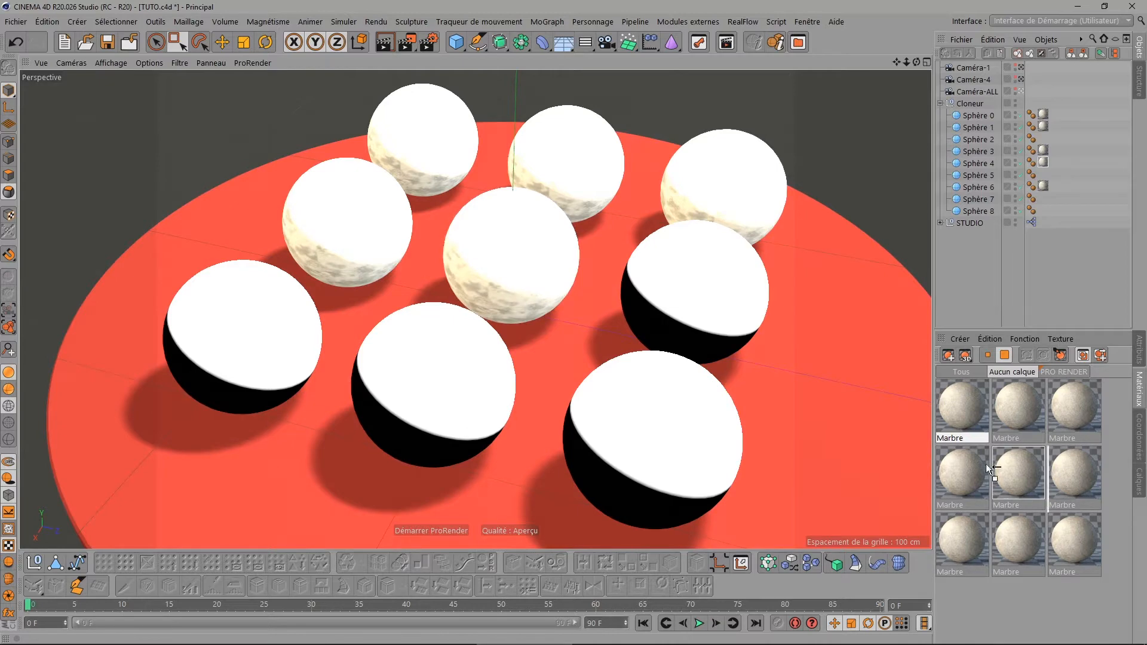
{"action": "left_click_drag", "start_coordinate": [986, 464], "coordinate": [711, 307]}
{"action": "left_click_drag", "start_coordinate": [1074, 471], "coordinate": [263, 362]}
{"action": "left_click_drag", "start_coordinate": [1016, 548], "coordinate": [465, 395]}
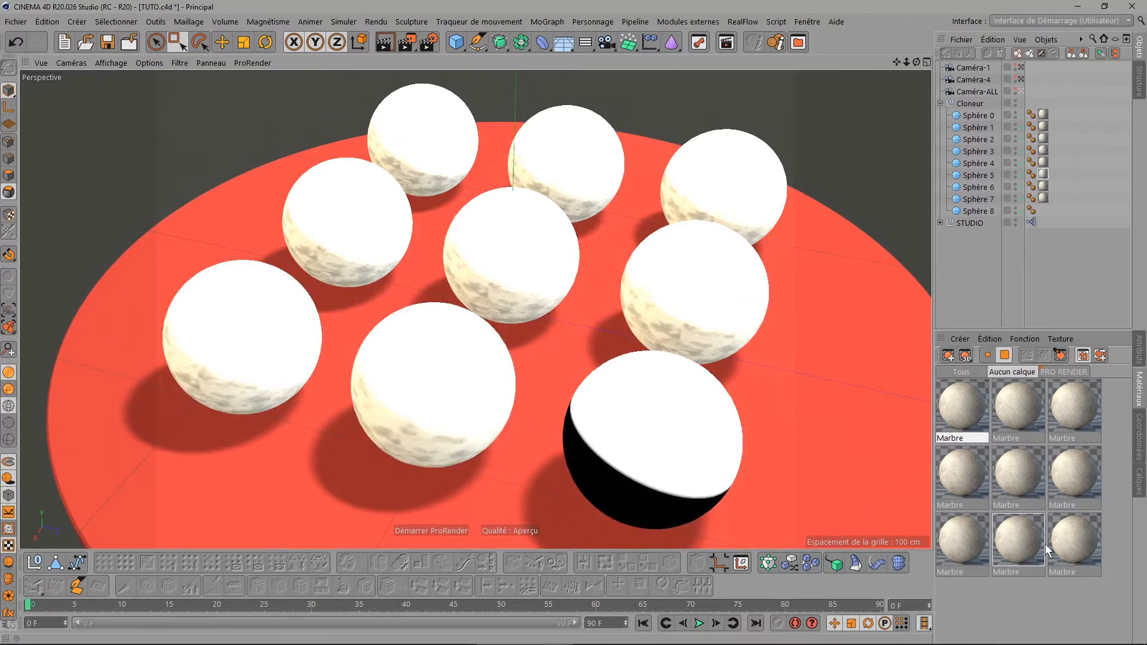
{"action": "left_click_drag", "start_coordinate": [1073, 540], "coordinate": [697, 467]}
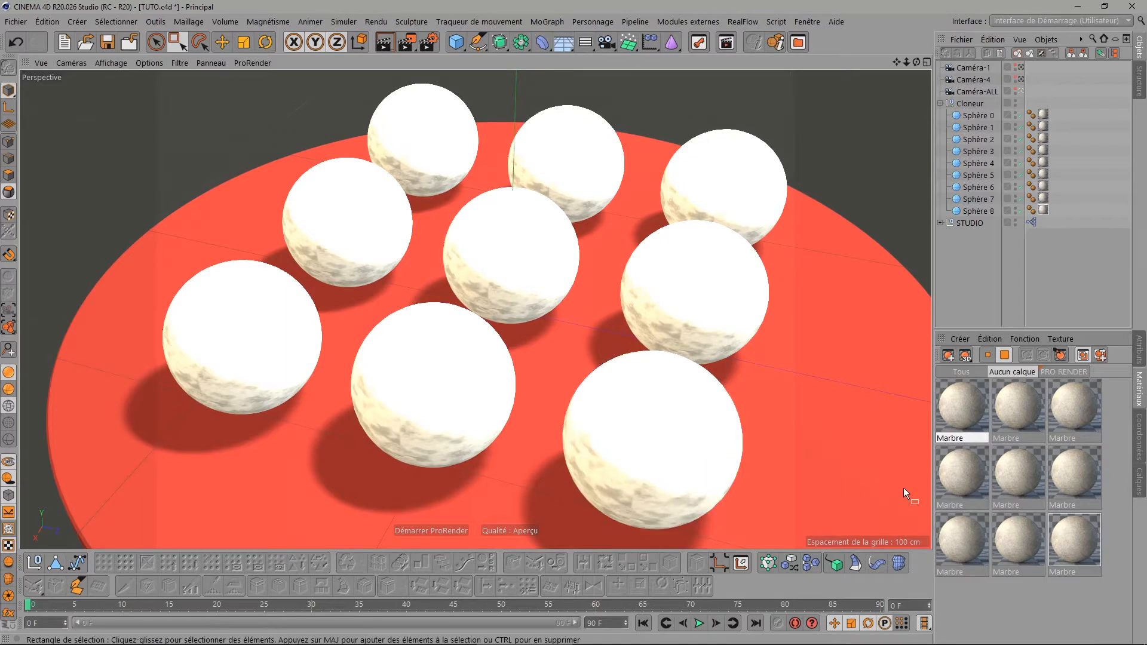
- Open all nine Marbre materials together for editing and review their Veines, Réflexion and Déformation settings
{"action": "left_click", "coordinate": [1035, 588]}
{"action": "double_click", "coordinate": [969, 422]}
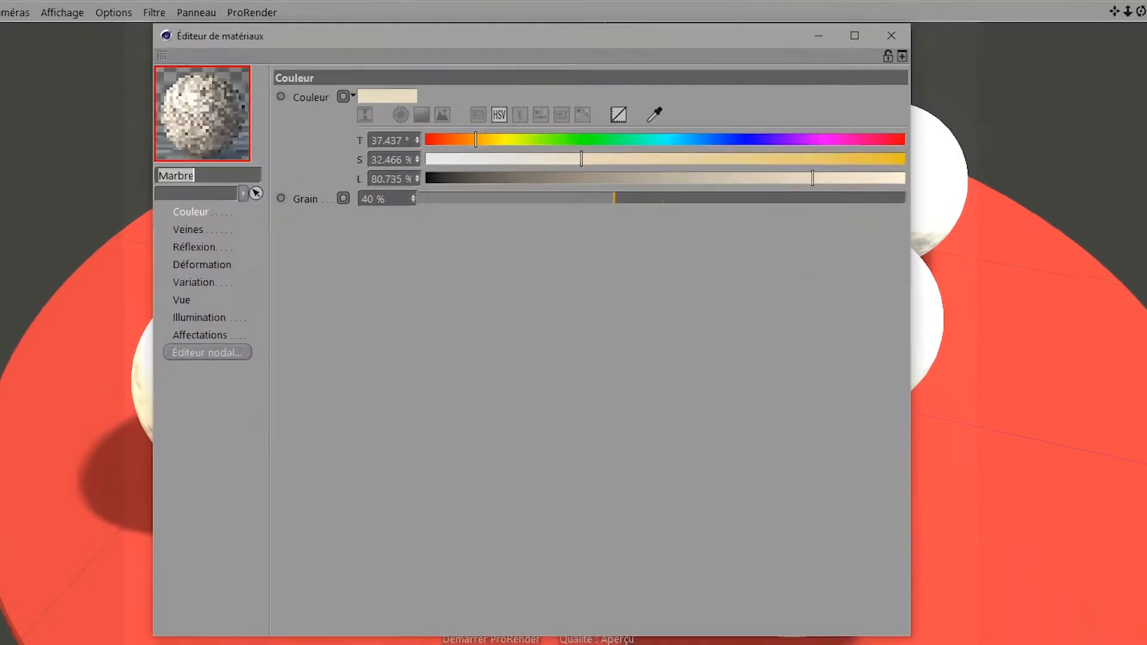
{"action": "left_click_drag", "start_coordinate": [506, 19], "coordinate": [559, 52]}
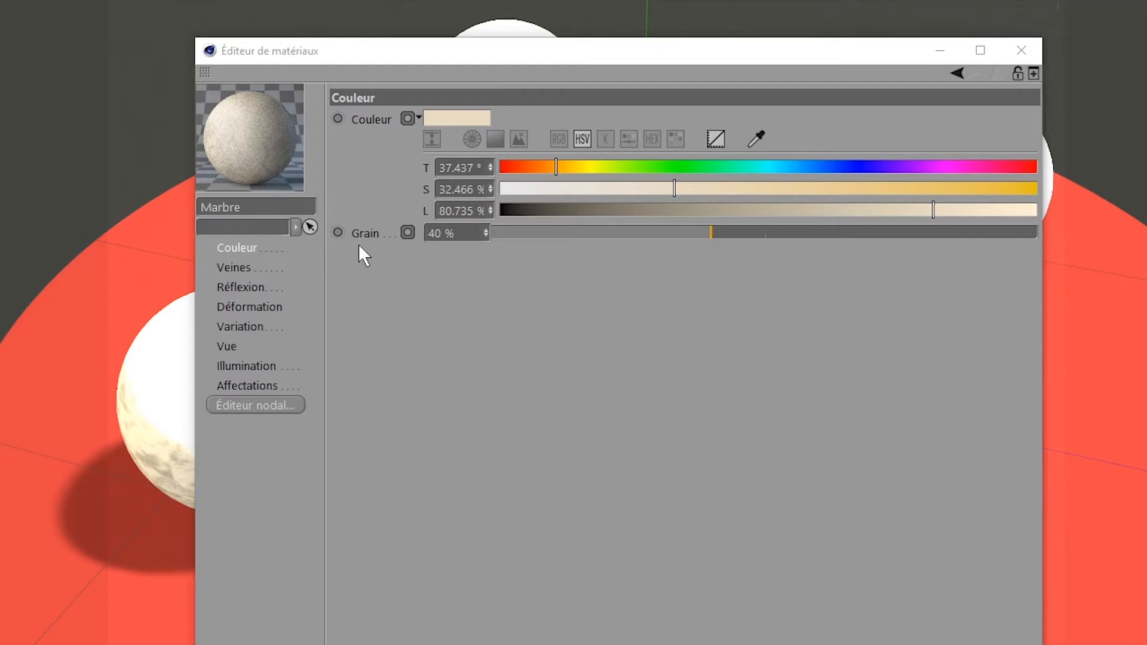
{"action": "left_click", "coordinate": [233, 267]}
{"action": "left_click", "coordinate": [249, 285]}
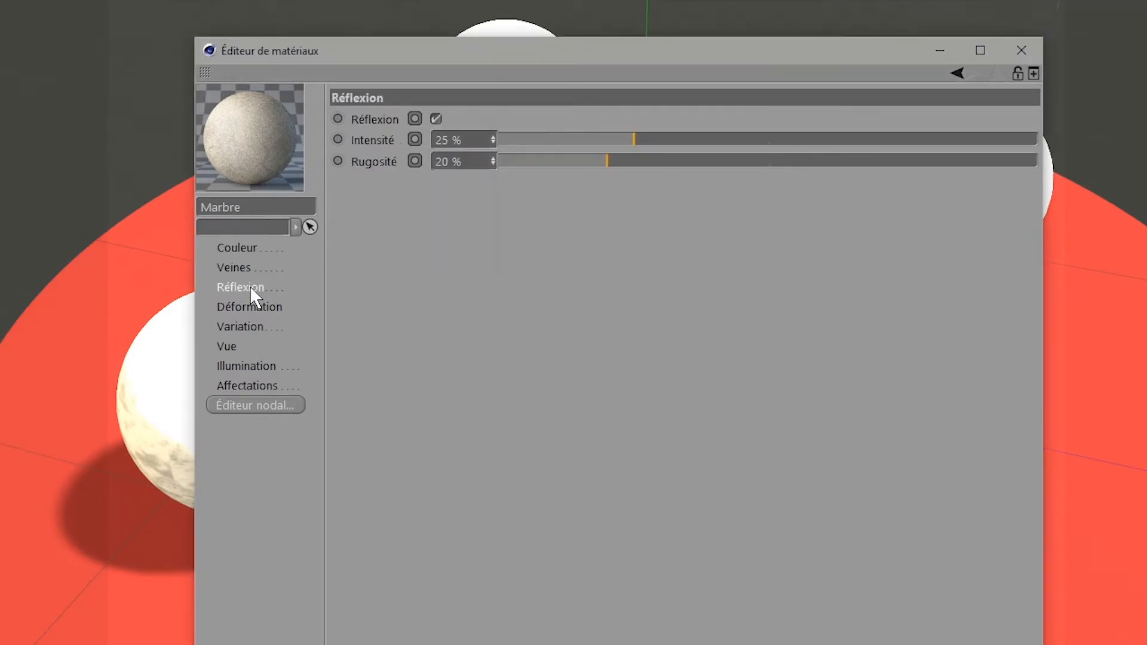
{"action": "left_click", "coordinate": [256, 306]}
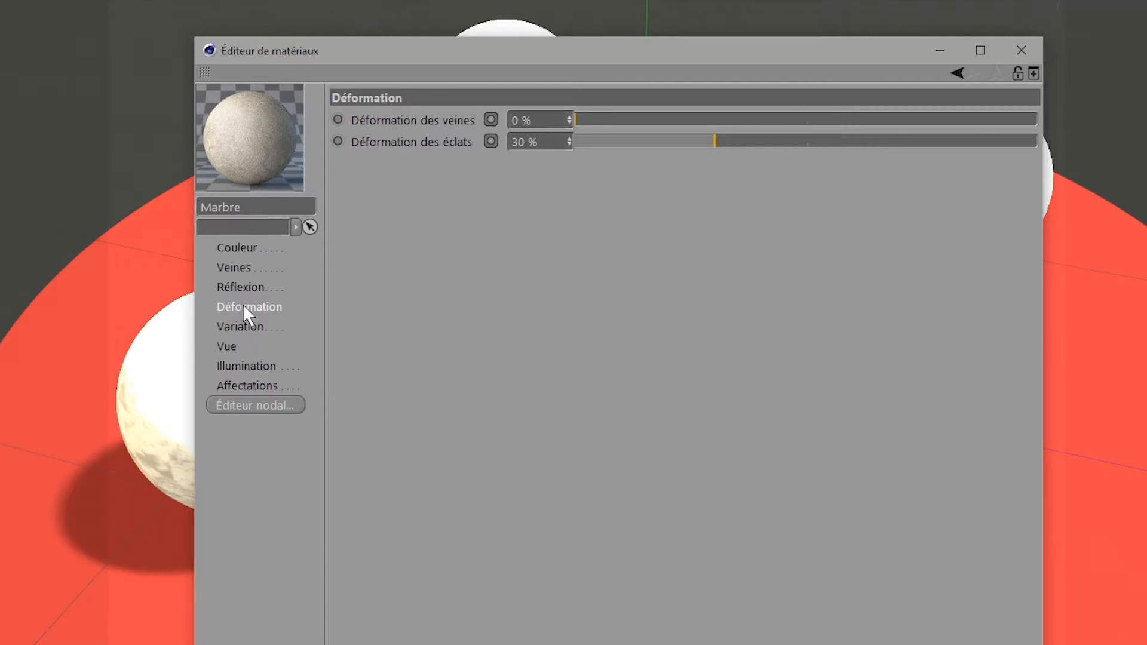
{"action": "left_click", "coordinate": [244, 251]}
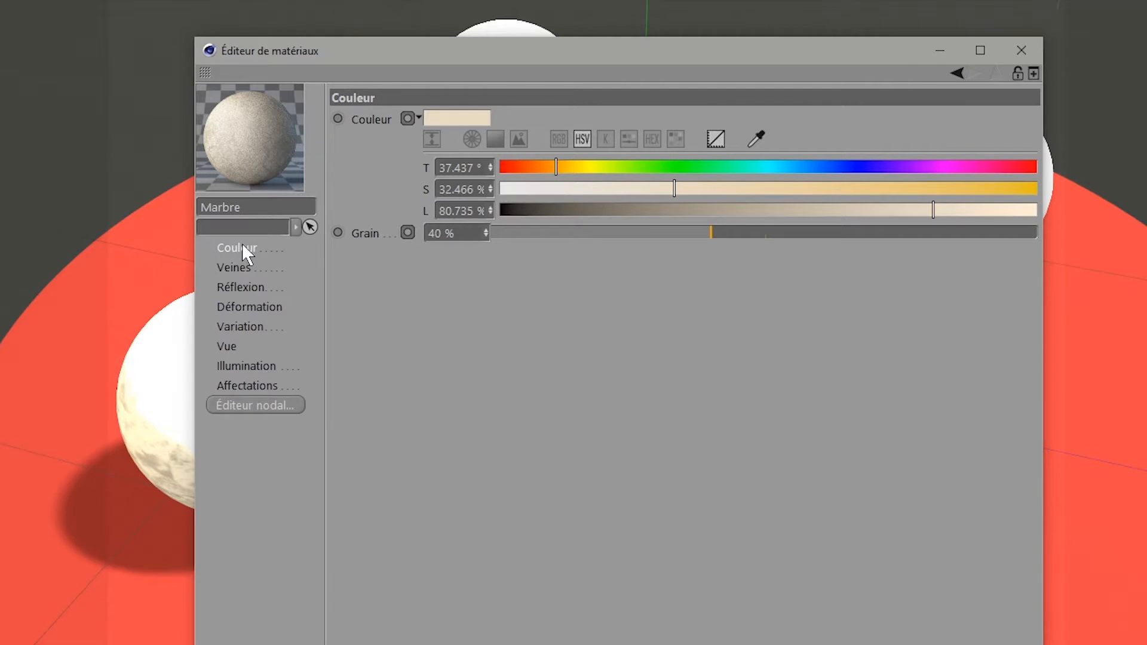
- Set the vein intensity to 0 % and disable Réflexion for all nine Marbre materials
{"action": "left_click", "coordinate": [232, 269]}
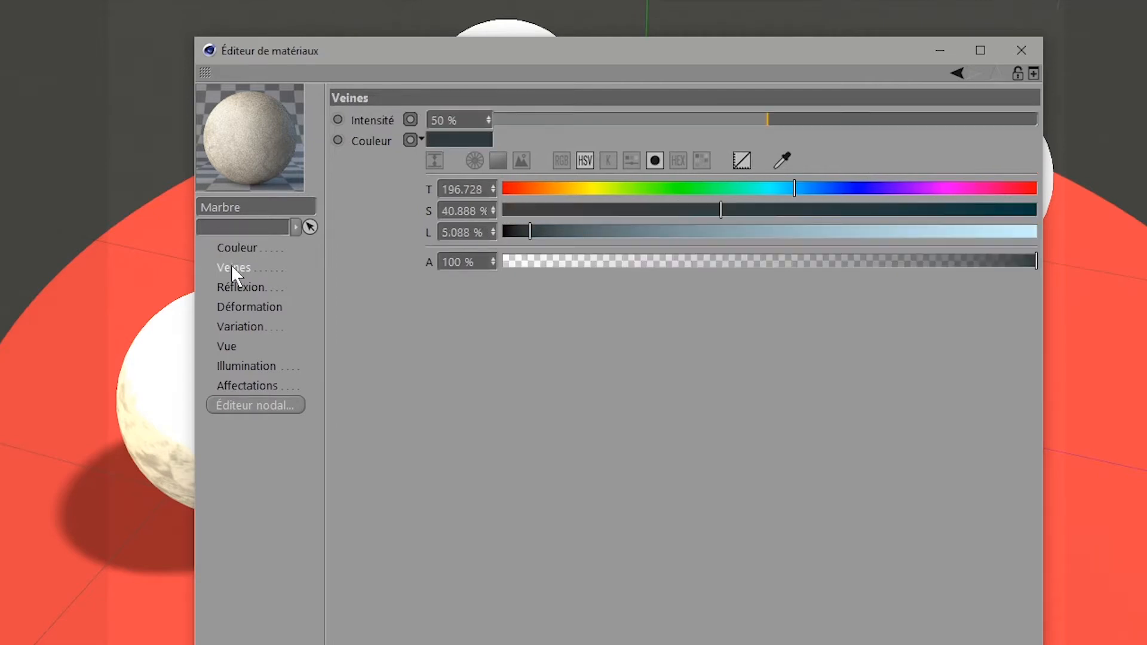
{"action": "left_click_drag", "start_coordinate": [504, 122], "coordinate": [443, 118]}
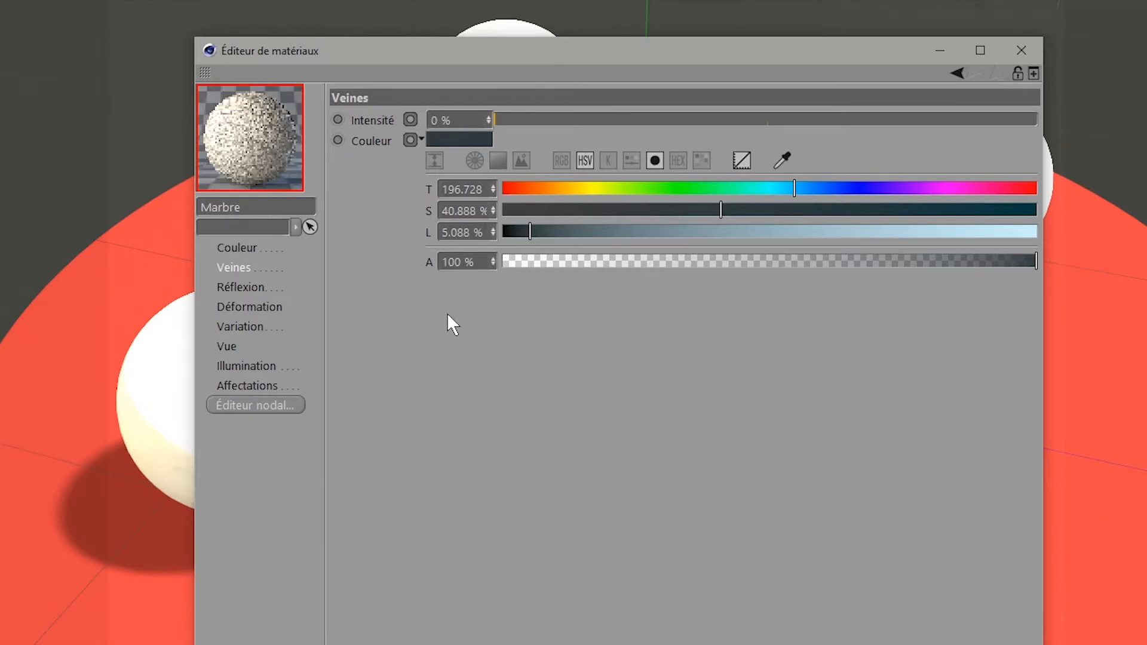
{"action": "left_click", "coordinate": [242, 288]}
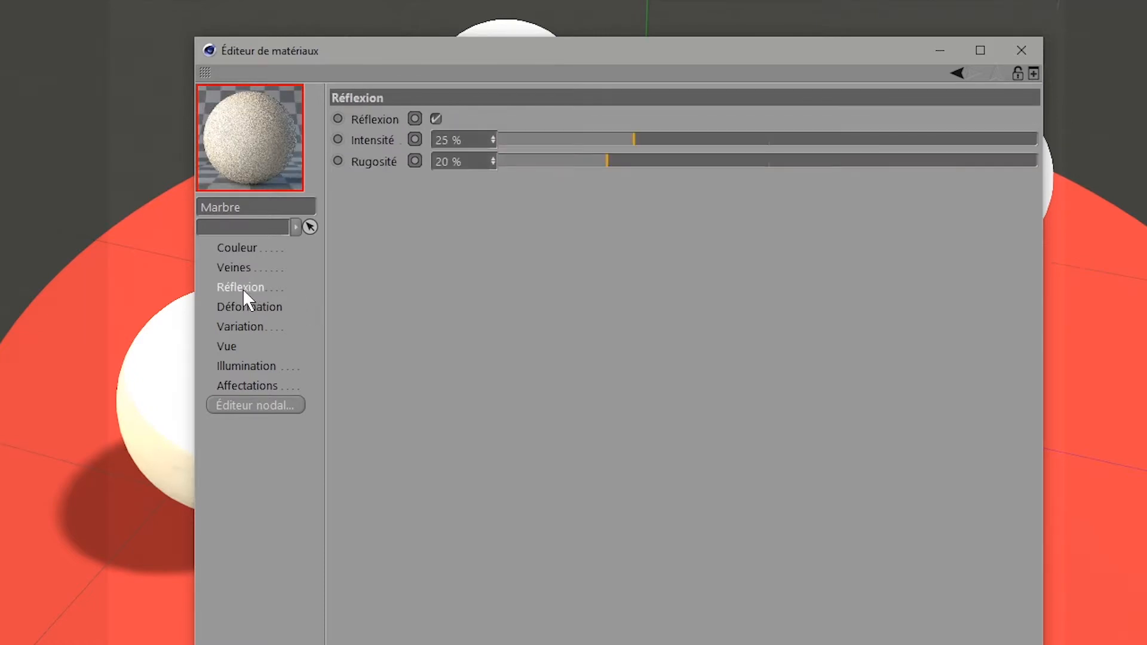
{"action": "left_click", "coordinate": [434, 119]}
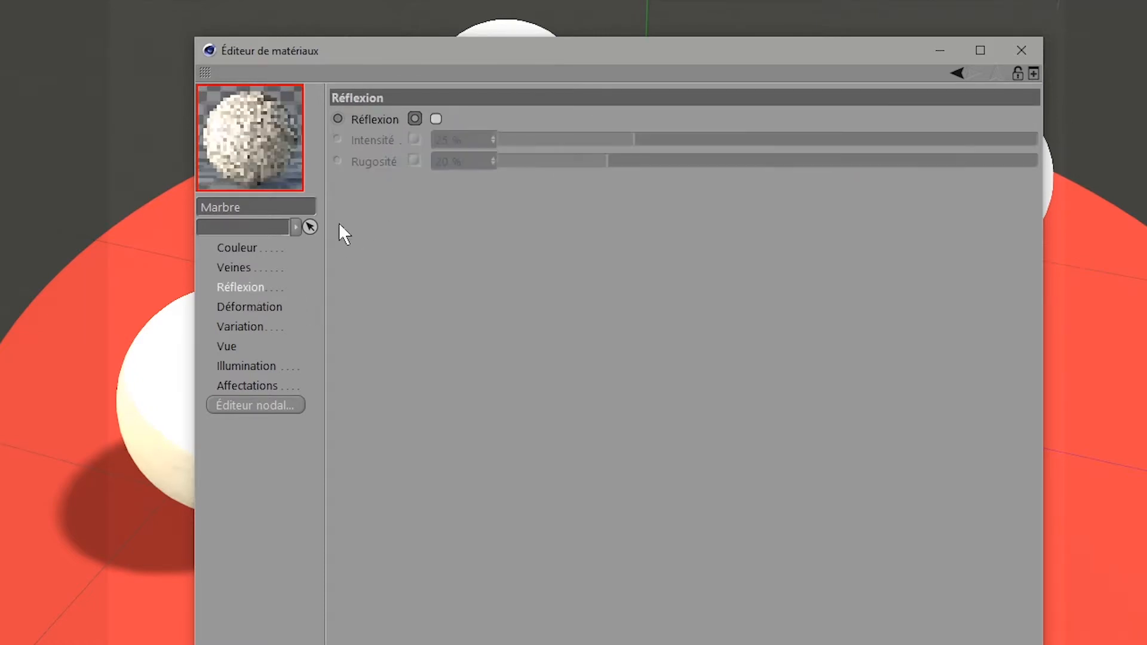
- Set Déformation des éclats to 0 % for all nine Marbre materials
{"action": "left_click", "coordinate": [250, 307]}
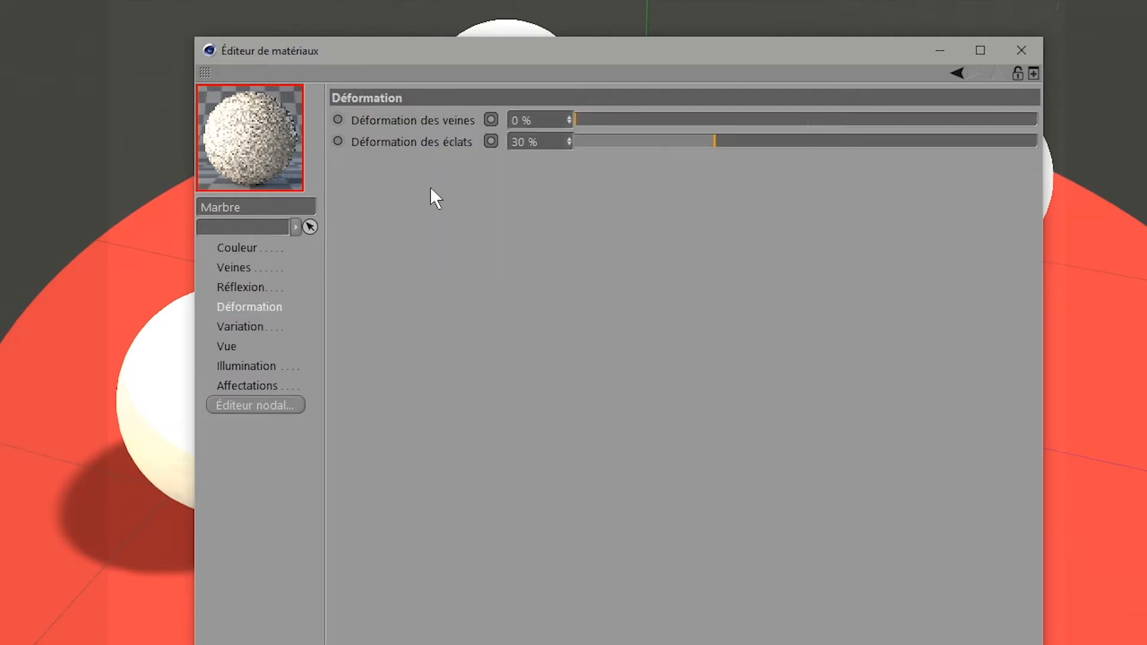
{"action": "left_click", "coordinate": [545, 142]}
{"action": "type", "text": "0"}
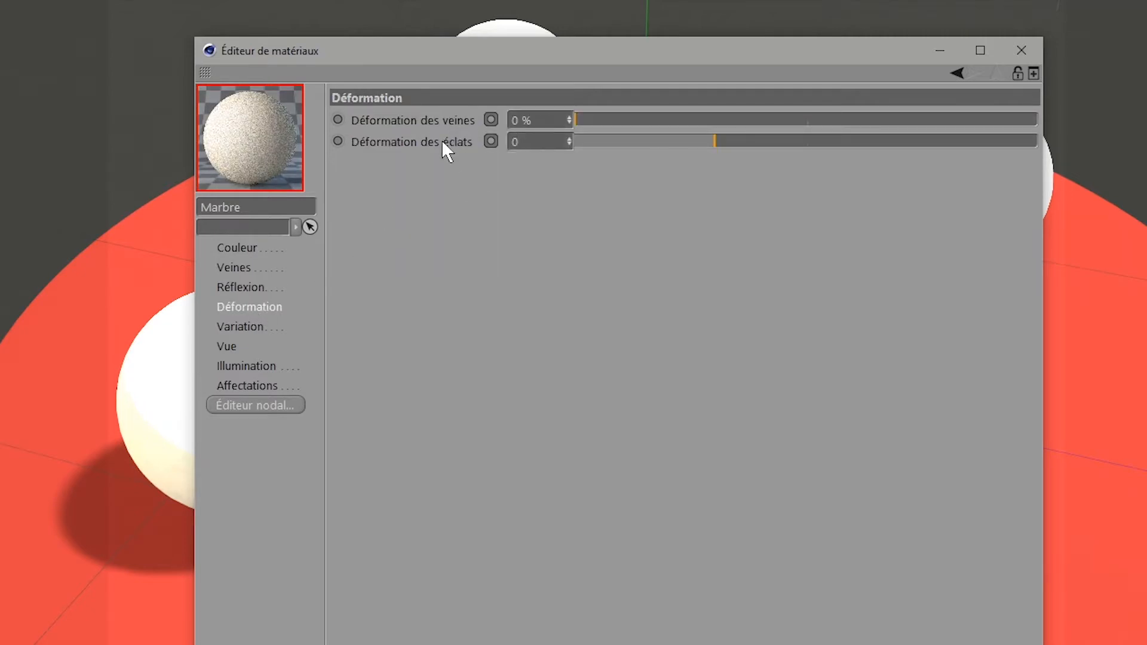
{"action": "key", "text": "Return"}
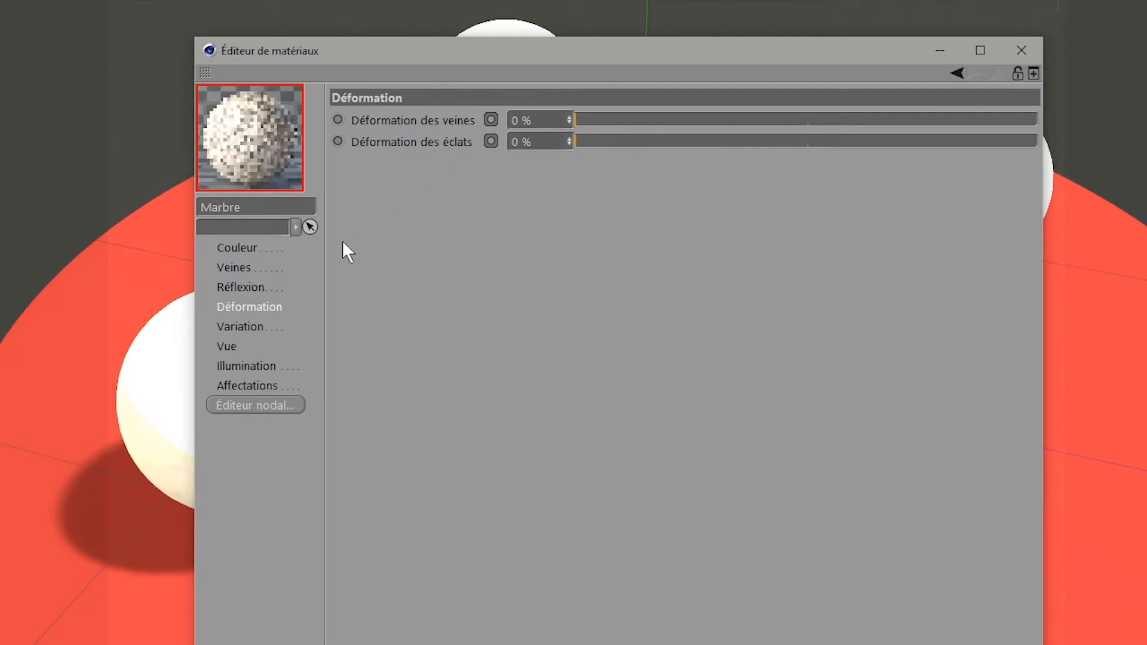
- Set the base colour of all nine Marbre materials to 0 % lightness (L) and 100 % saturation (S)
{"action": "left_click", "coordinate": [240, 248]}
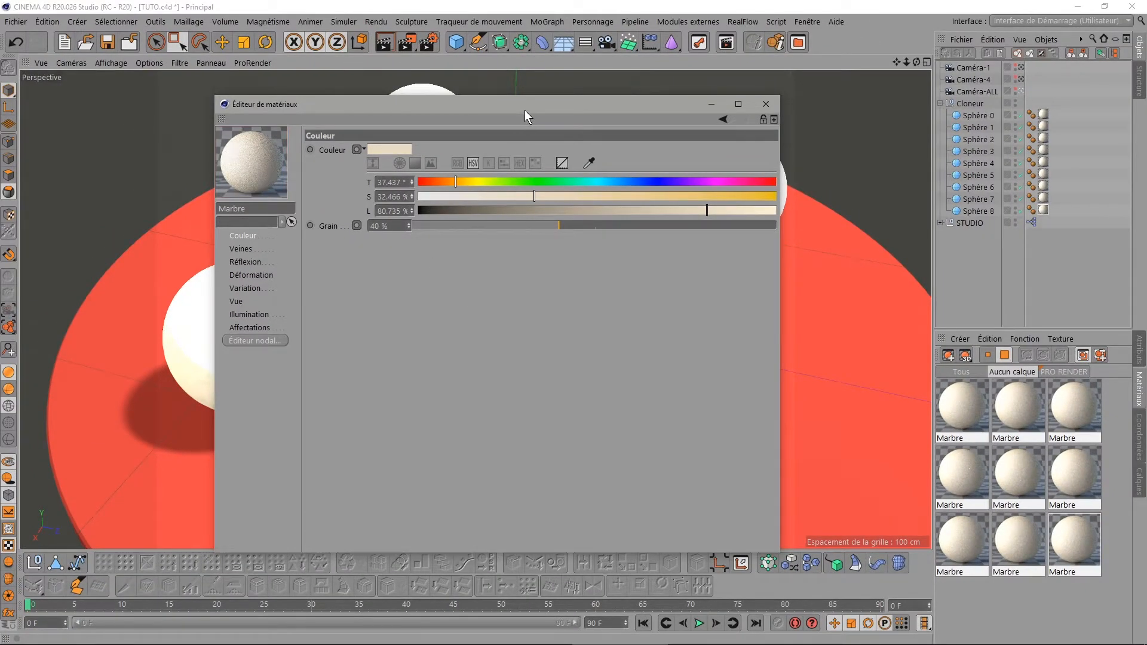
{"action": "left_click_drag", "start_coordinate": [511, 210], "coordinate": [412, 213]}
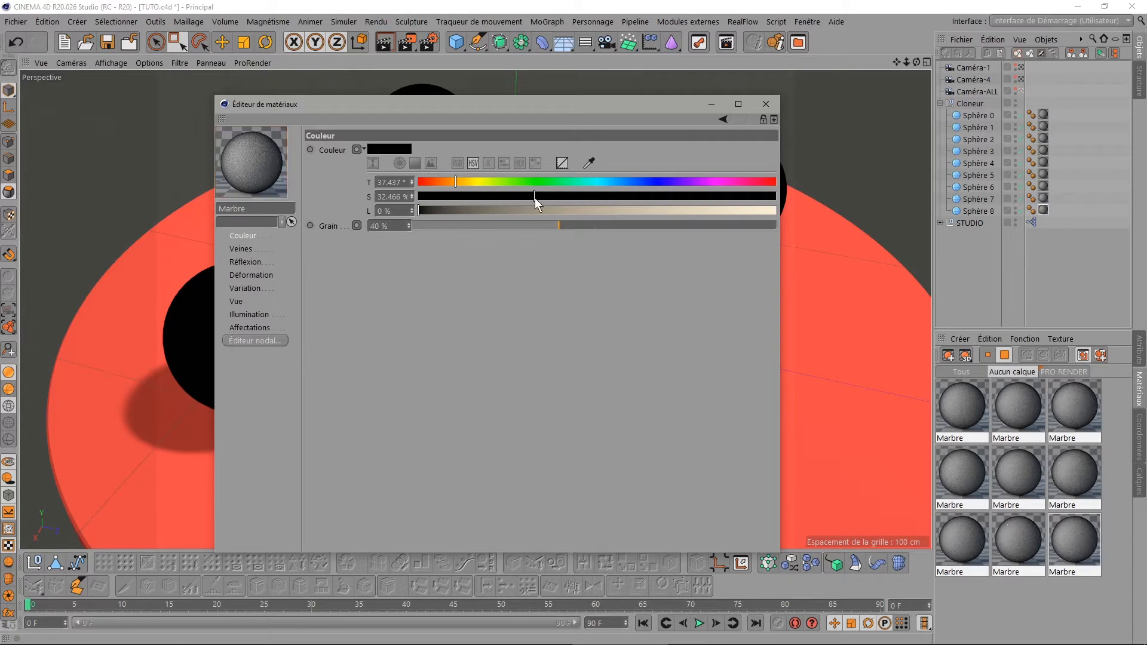
{"action": "left_click_drag", "start_coordinate": [535, 198], "coordinate": [787, 194]}
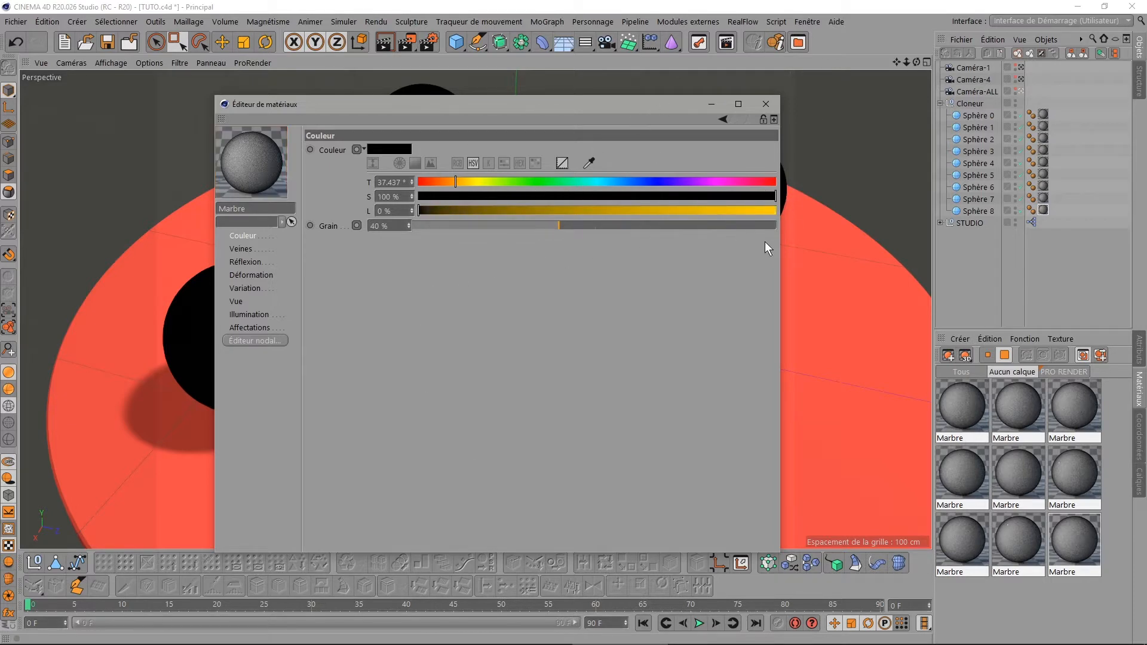
- Set the colour lightness (L) of the second Marbre material to 10 % and of the third to 20 %
{"action": "left_click", "coordinate": [957, 400]}
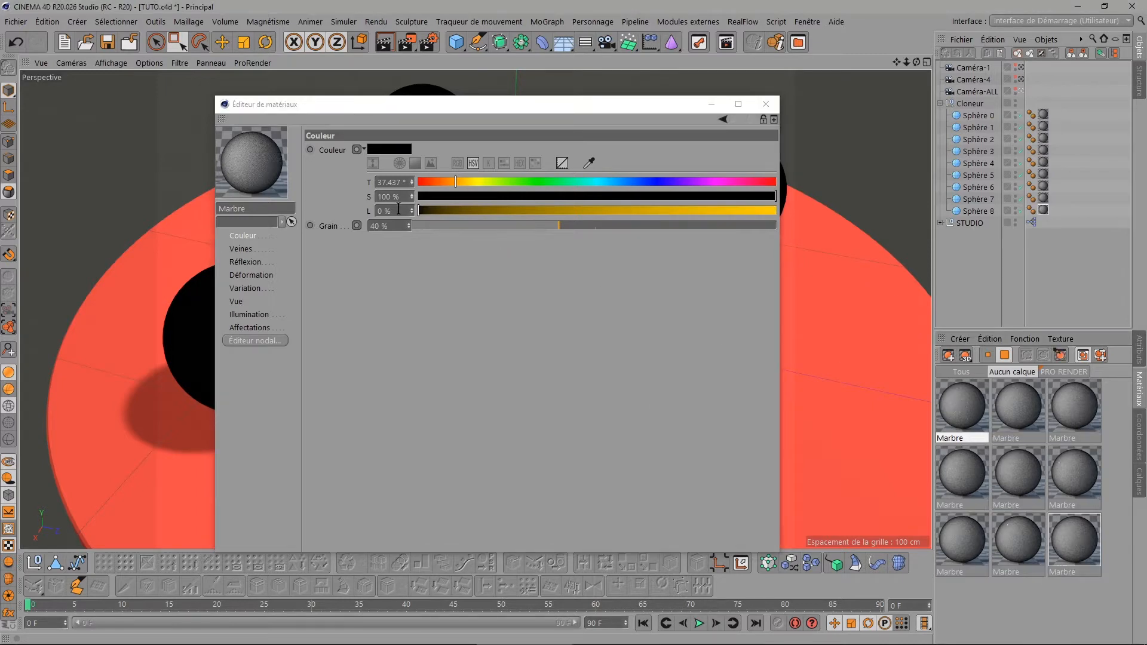
{"action": "left_click", "coordinate": [1014, 412]}
{"action": "left_click", "coordinate": [349, 213]}
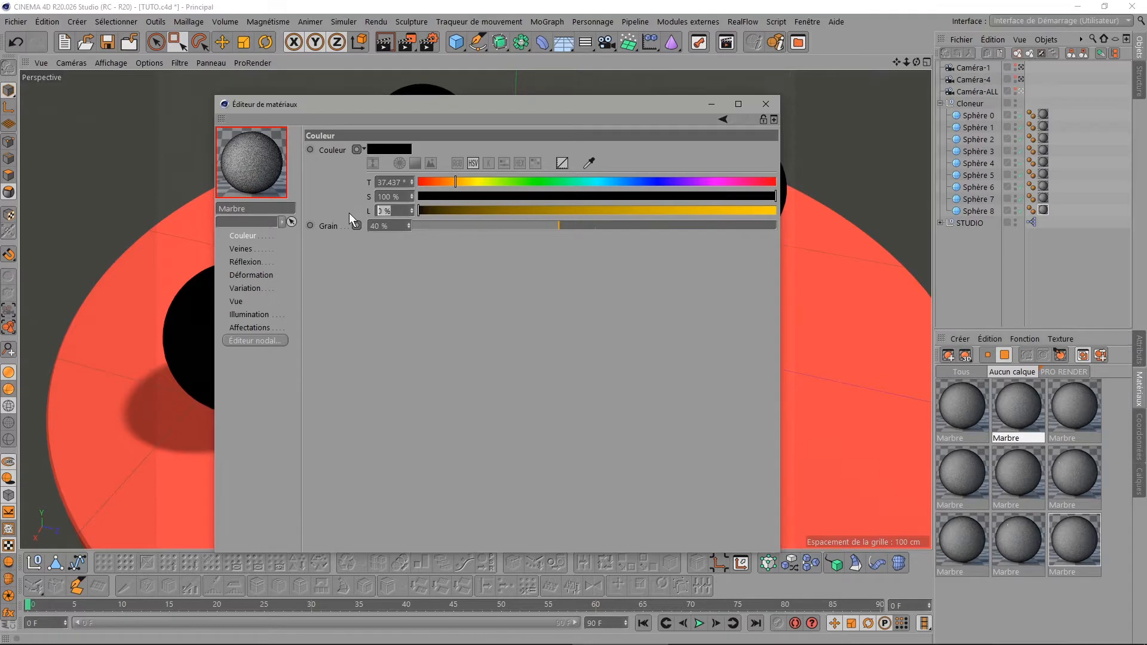
{"action": "left_click", "coordinate": [401, 211]}
{"action": "type", "text": "10"}
{"action": "key", "text": "Return"}
{"action": "left_click", "coordinate": [1074, 412]}
{"action": "left_click_drag", "start_coordinate": [392, 212], "coordinate": [320, 215]}
{"action": "type", "text": "20"}
{"action": "key", "text": "Return"}
- Set the colour lightness (L) of the fourth Marbre material to 30 % and of the fifth to 40 %
{"action": "left_click", "coordinate": [962, 472]}
{"action": "type", "text": "30"}
{"action": "key", "text": "Return"}
{"action": "left_click", "coordinate": [1019, 471]}
{"action": "type", "text": "40"}
{"action": "key", "text": "Return"}
- Continue raising the colour lightness (L) material by material, from 50 % on the sixth to 70 % and 80 % on the last two
{"action": "left_click", "coordinate": [1073, 472]}
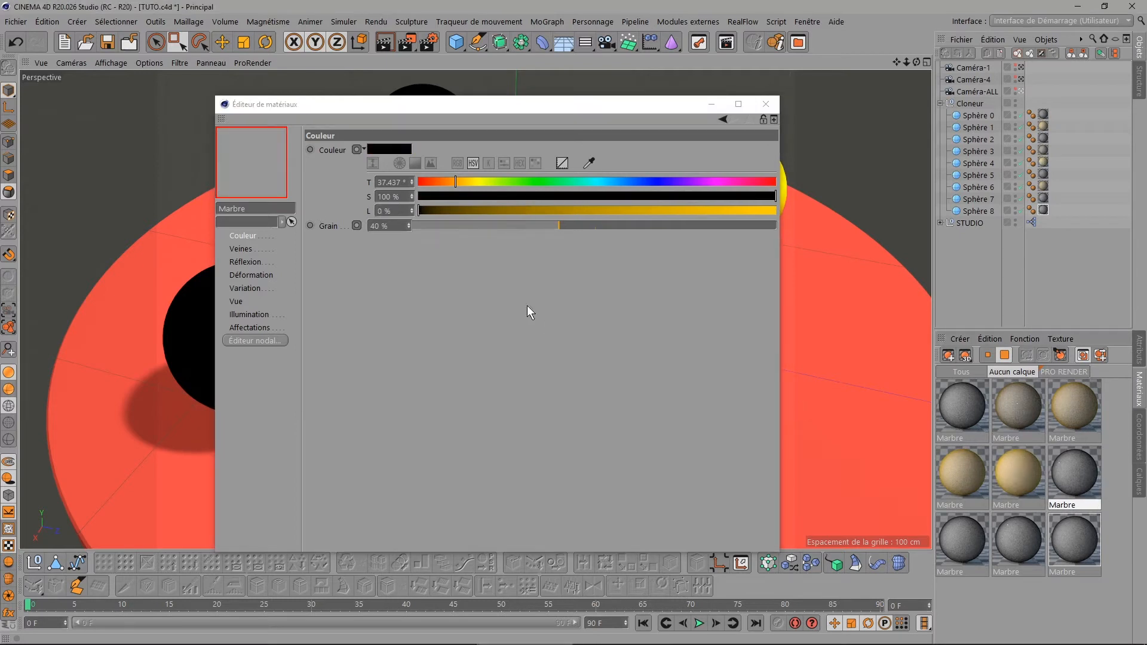
{"action": "left_click_drag", "start_coordinate": [391, 212], "coordinate": [332, 208]}
{"action": "type", "text": "50"}
{"action": "key", "text": "Return"}
{"action": "left_click", "coordinate": [991, 541]}
{"action": "type", "text": "70"}
{"action": "key", "text": "Return"}
{"action": "left_click", "coordinate": [1069, 537]}
{"action": "type", "text": "80"}
{"action": "key", "text": "Return"}
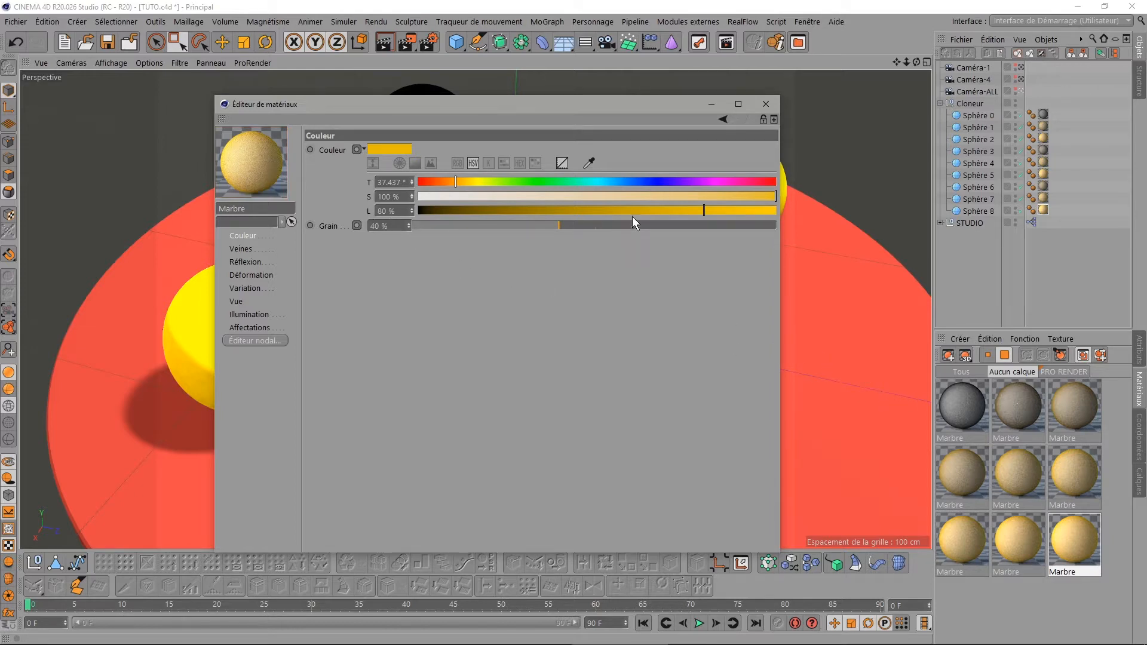
- Close the material editor, render the scene in the Visualiseur to examine the sphere colours, and close the render
{"action": "left_click", "coordinate": [765, 104]}
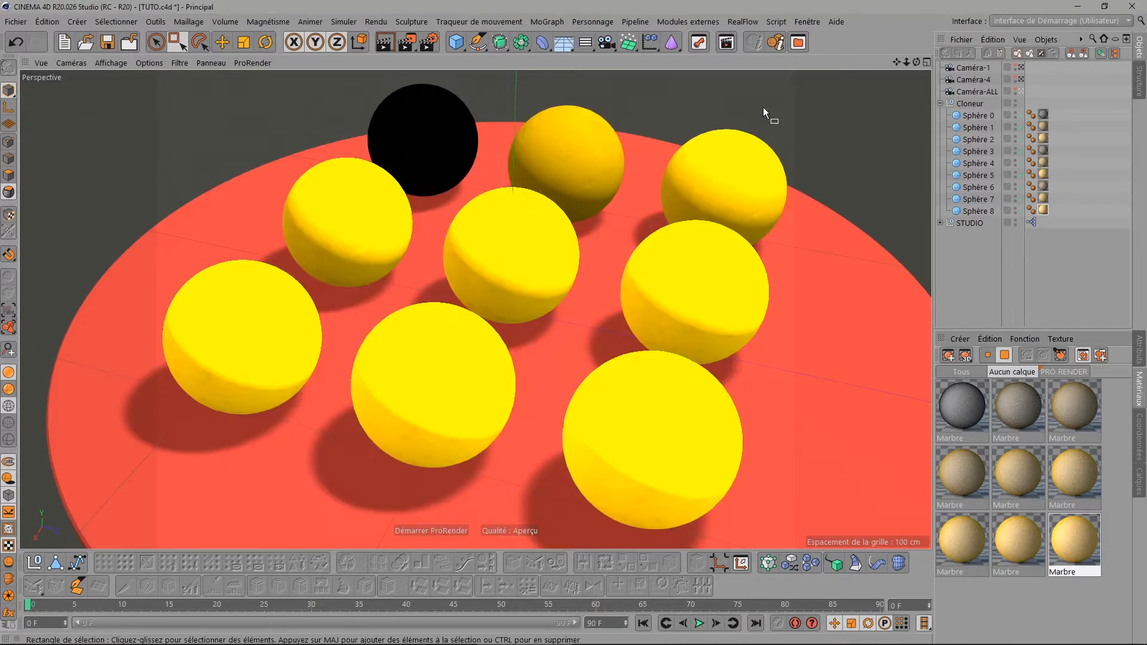
{"action": "left_click", "coordinate": [406, 41]}
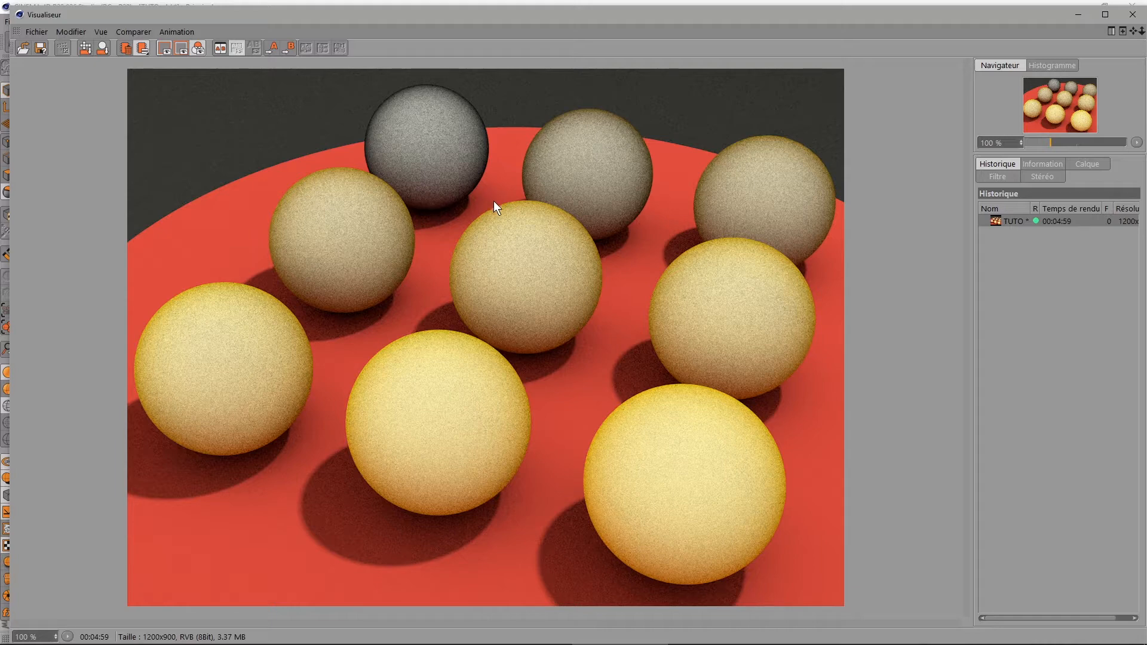
{"action": "mouse_move", "coordinate": [585, 644]}
{"action": "left_click", "coordinate": [1132, 14]}
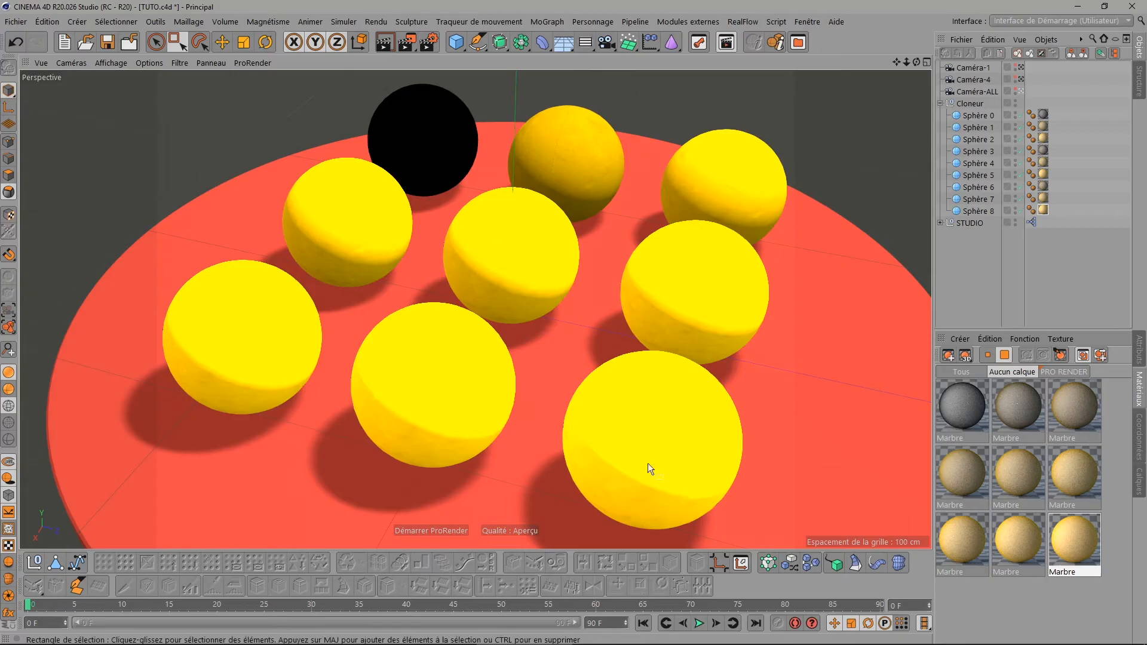
- Set the base colour of all nine Marbre materials together to T 233°, S 0 % and L 75 %
{"action": "double_click", "coordinate": [969, 418]}
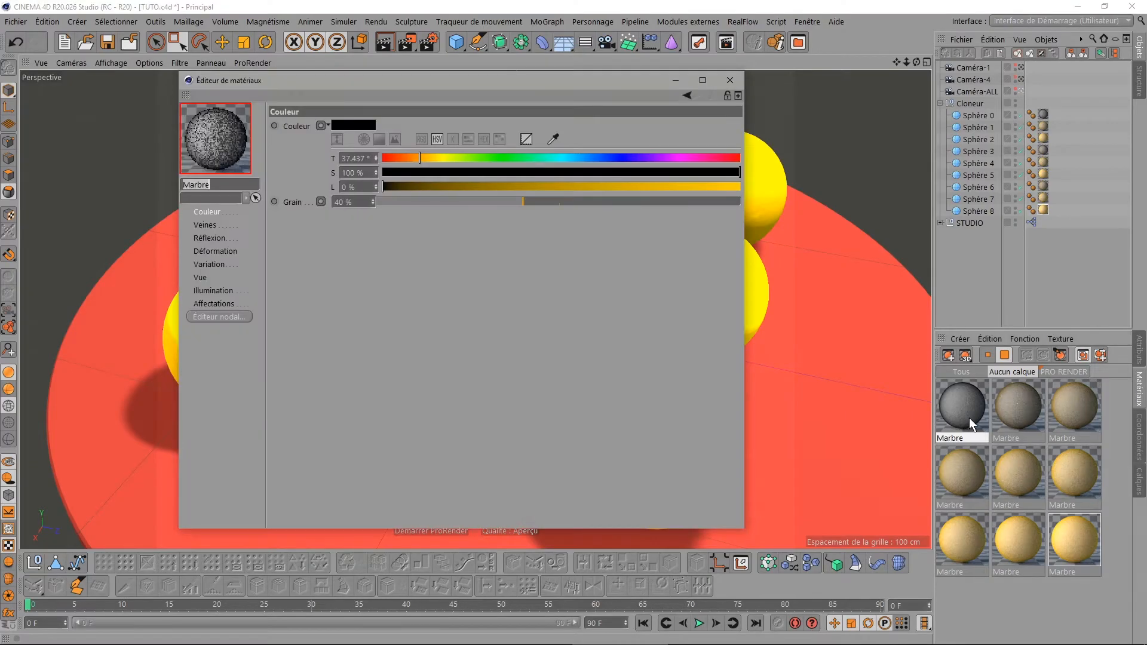
{"action": "left_click", "coordinate": [1077, 547], "text": "shift"}
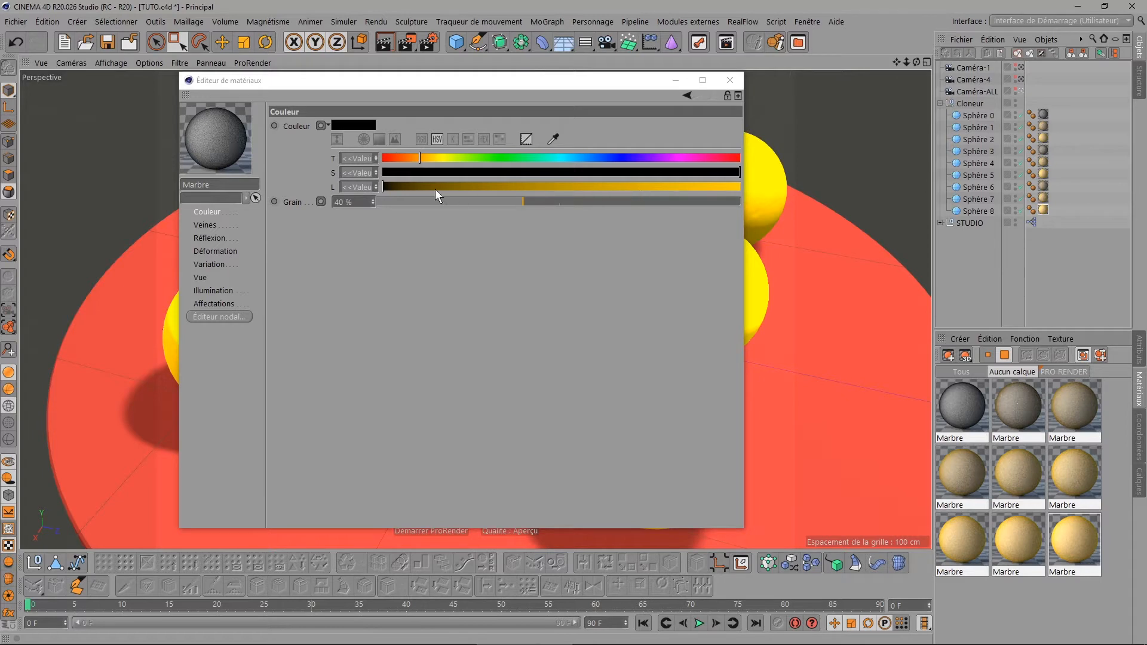
{"action": "left_click", "coordinate": [642, 187]}
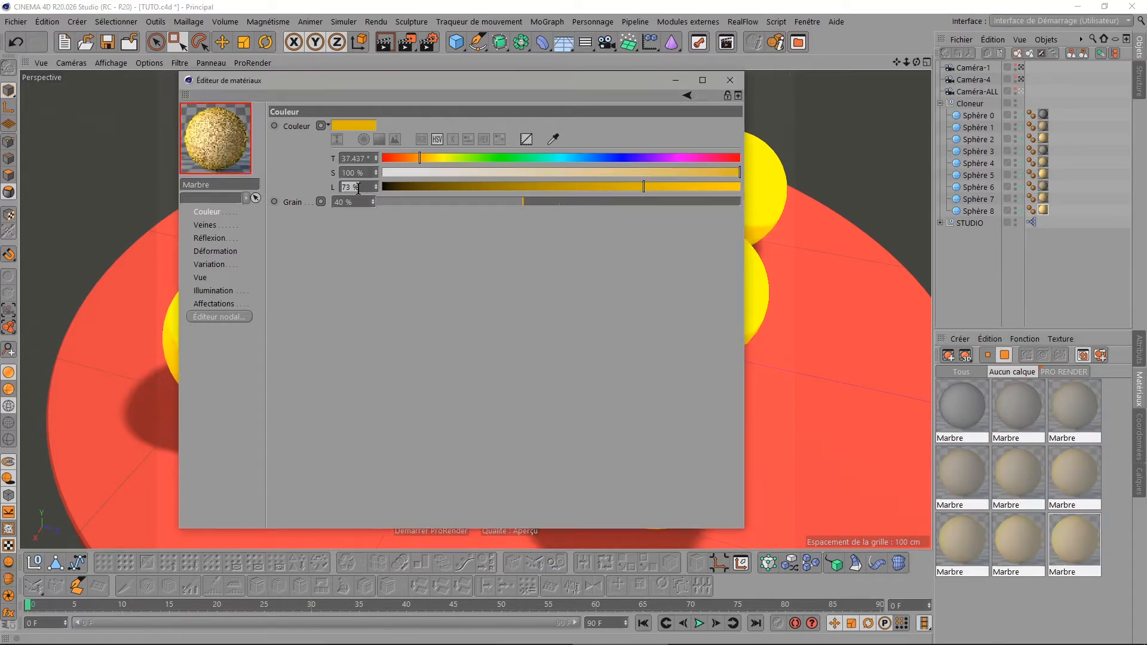
{"action": "scroll", "coordinate": [357, 189], "scroll_direction": "up", "scroll_amount": 2}
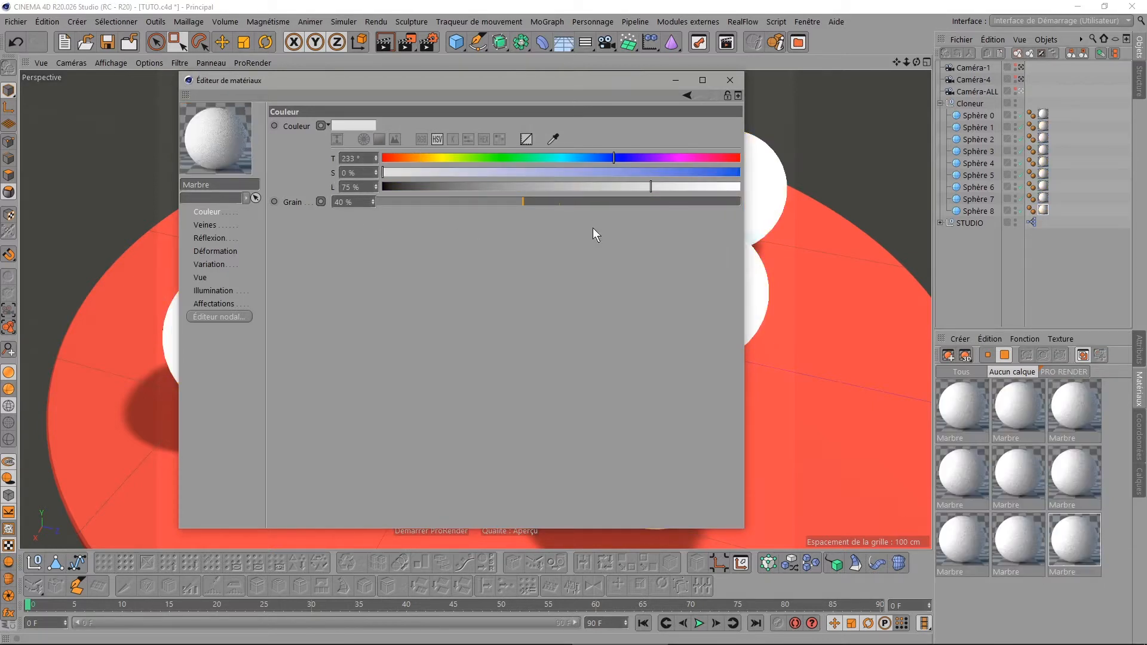
- Set the colour saturation (S) of the second Marbre material to 10 % and raise it further on the third
{"action": "left_click", "coordinate": [962, 404]}
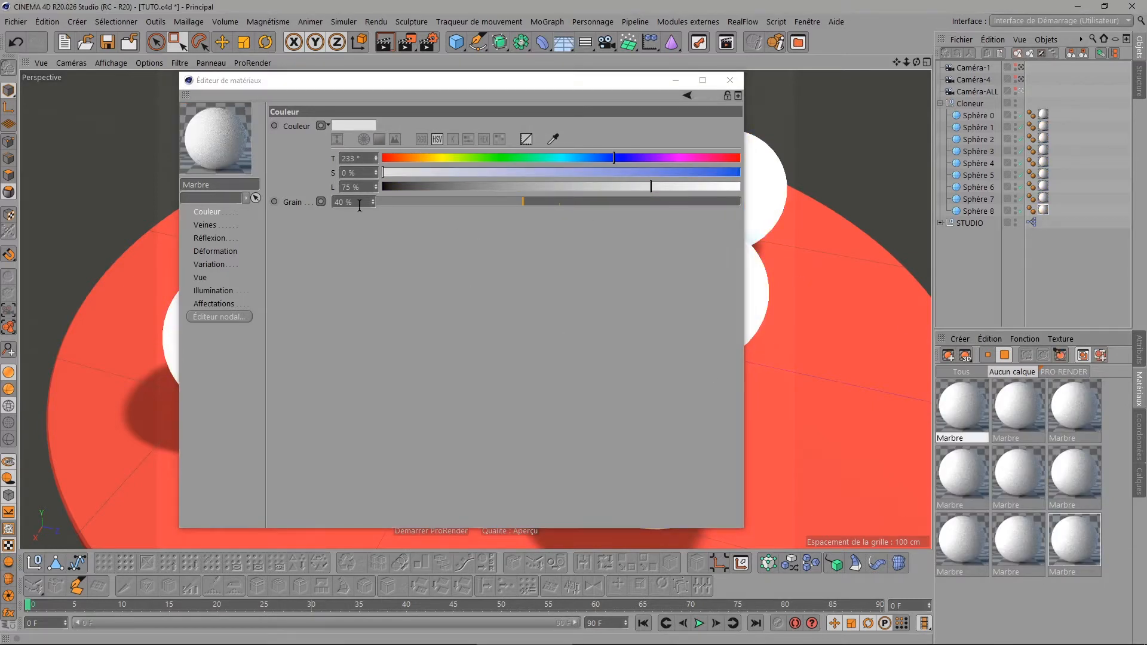
{"action": "left_click", "coordinate": [1027, 401]}
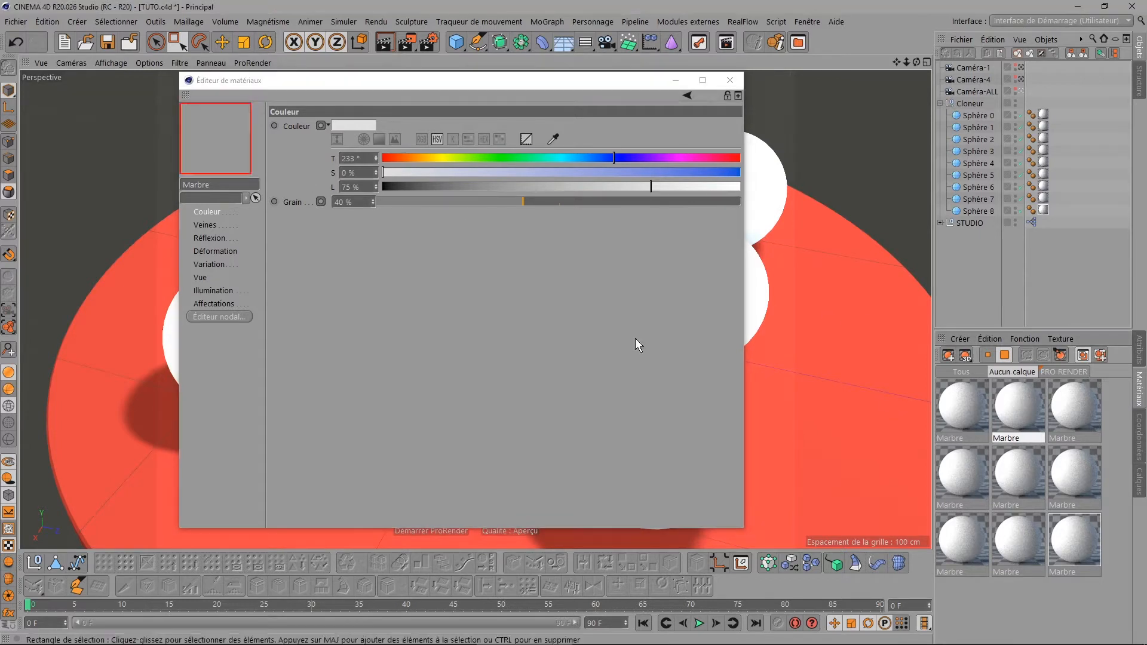
{"action": "double_click", "coordinate": [358, 173]}
{"action": "type", "text": "10"}
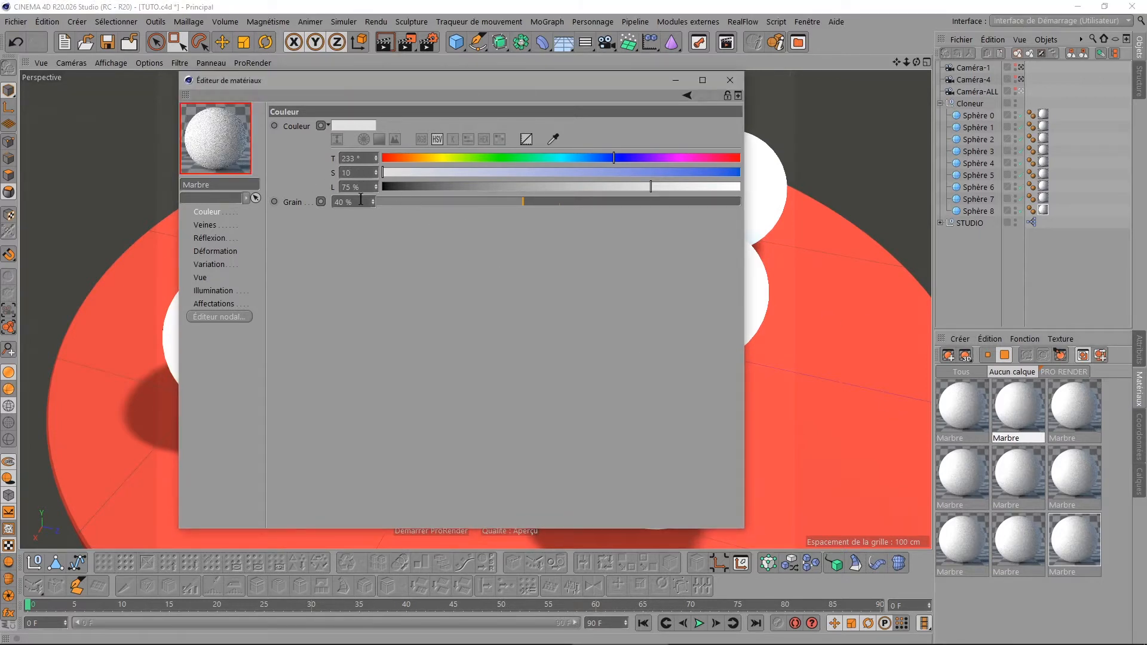
{"action": "left_click", "coordinate": [1060, 412]}
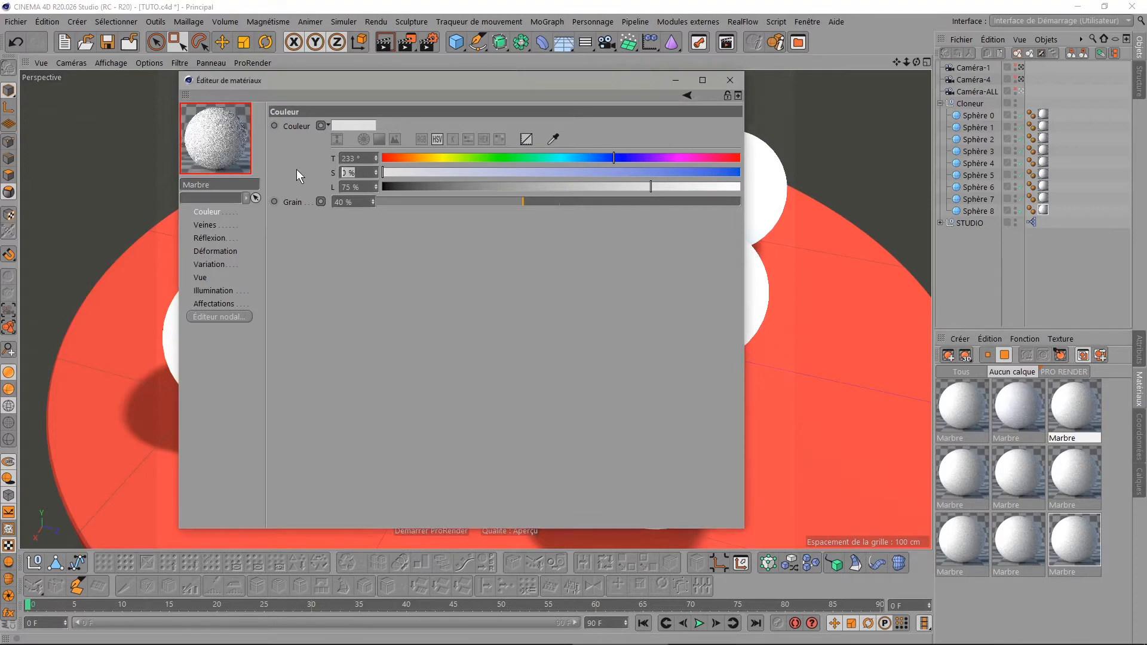
- Set the colour saturation (S) of the fourth Marbre material to 30 % and of the fifth to 40 %
{"action": "left_click", "coordinate": [952, 468]}
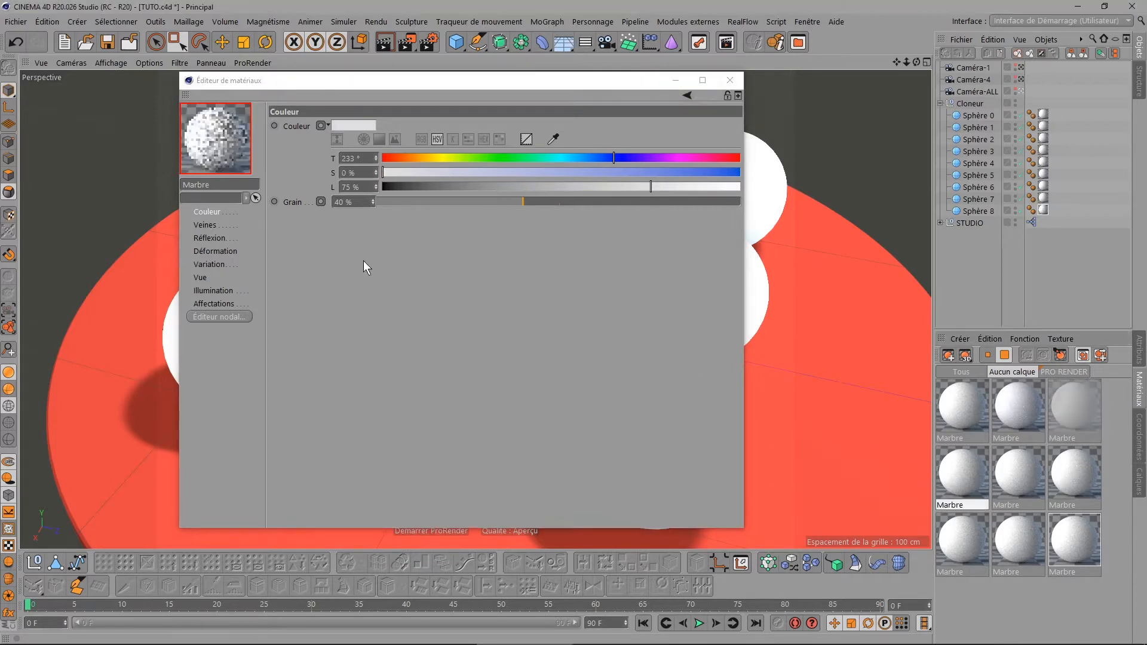
{"action": "left_click_drag", "start_coordinate": [358, 173], "coordinate": [275, 175]}
{"action": "type", "text": "30"}
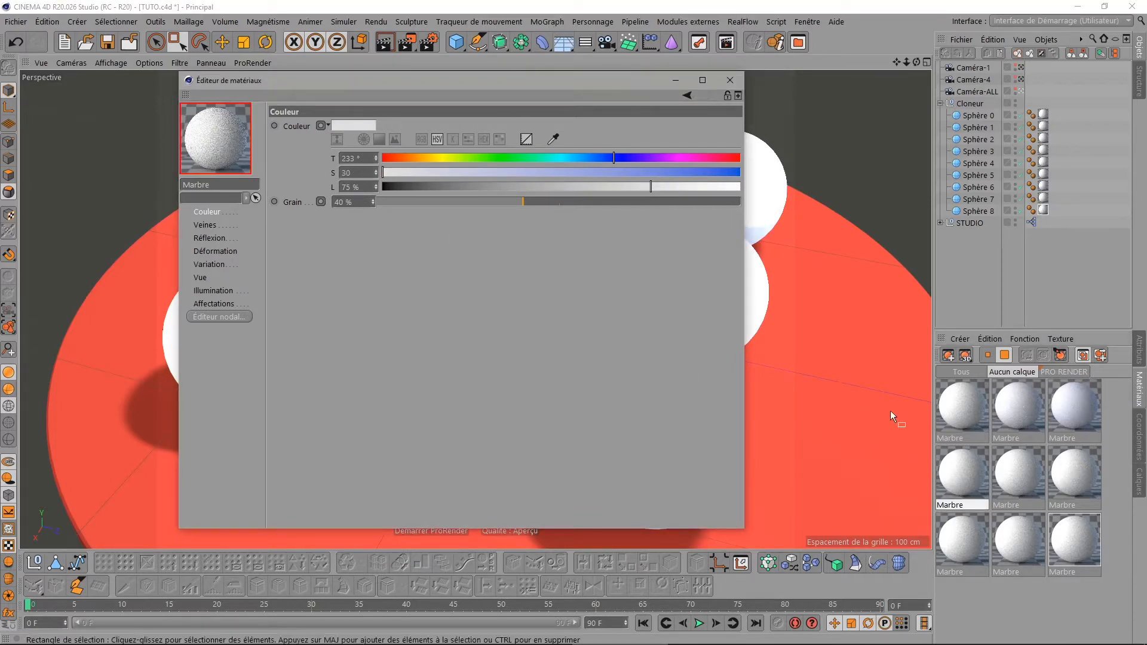
{"action": "left_click", "coordinate": [1018, 471]}
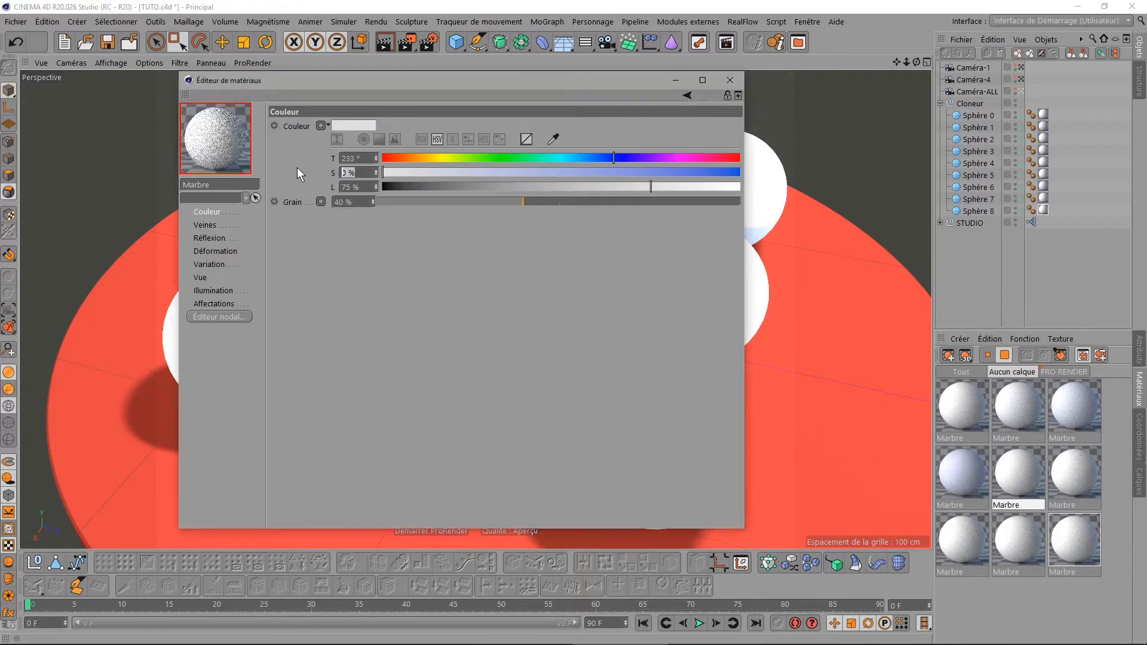
{"action": "type", "text": "40"}
- Continue raising the colour saturation (S) on the sixth and seventh Marbre materials
{"action": "left_click", "coordinate": [1079, 489]}
{"action": "left_click_drag", "start_coordinate": [358, 173], "coordinate": [289, 172]}
{"action": "type", "text": "5"}
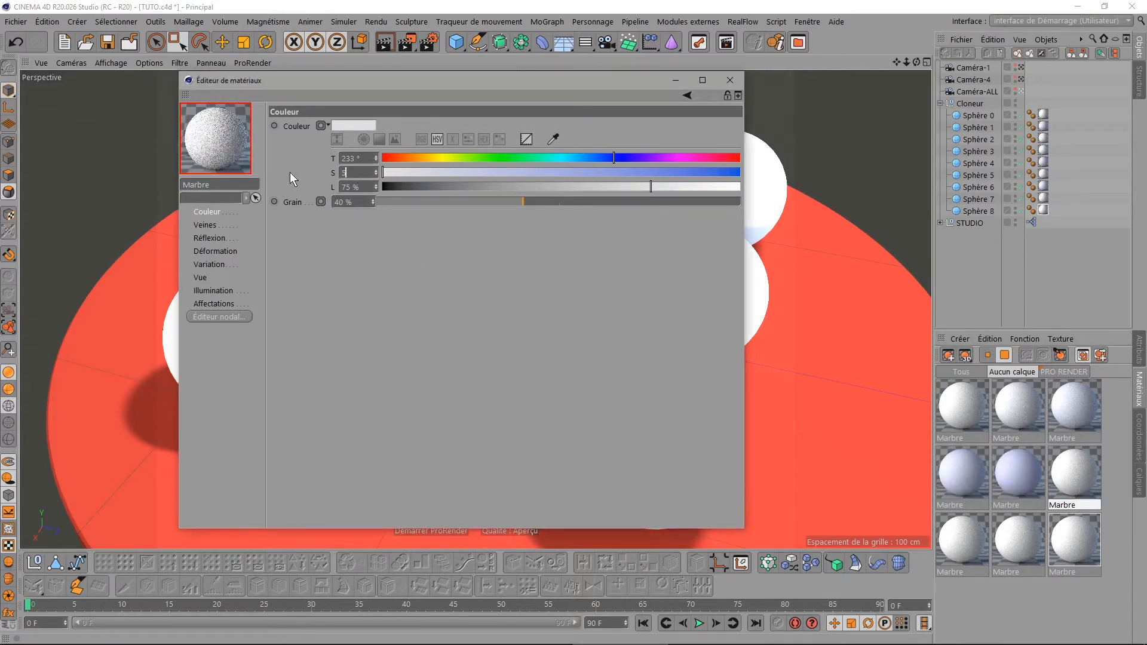
{"action": "key", "text": "Return"}
{"action": "left_click", "coordinate": [976, 545]}
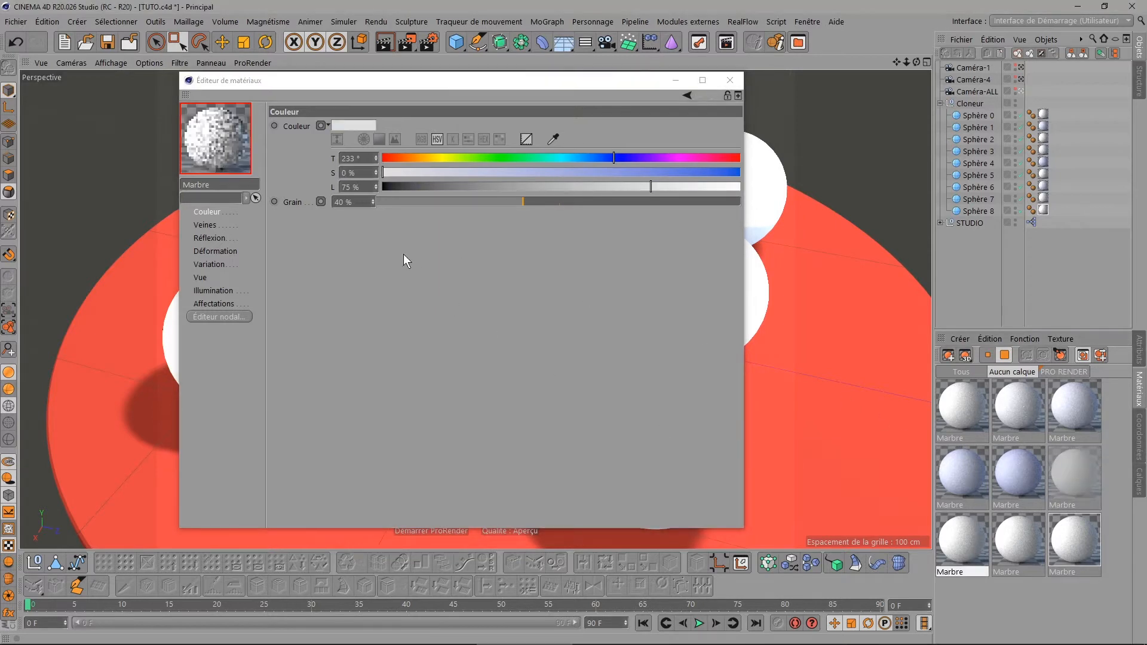
{"action": "left_click_drag", "start_coordinate": [358, 172], "coordinate": [321, 171]}
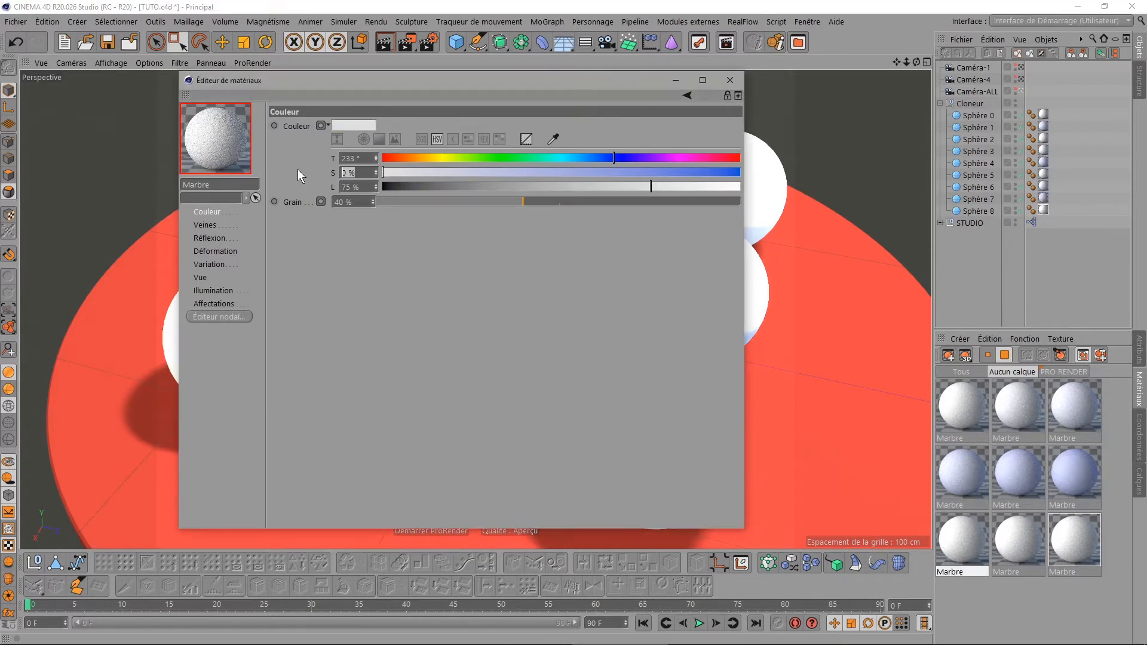
- Set the colour saturation (S) of the eighth Marbre material to 85 % and of the ninth to 100 %
{"action": "left_click", "coordinate": [1017, 542]}
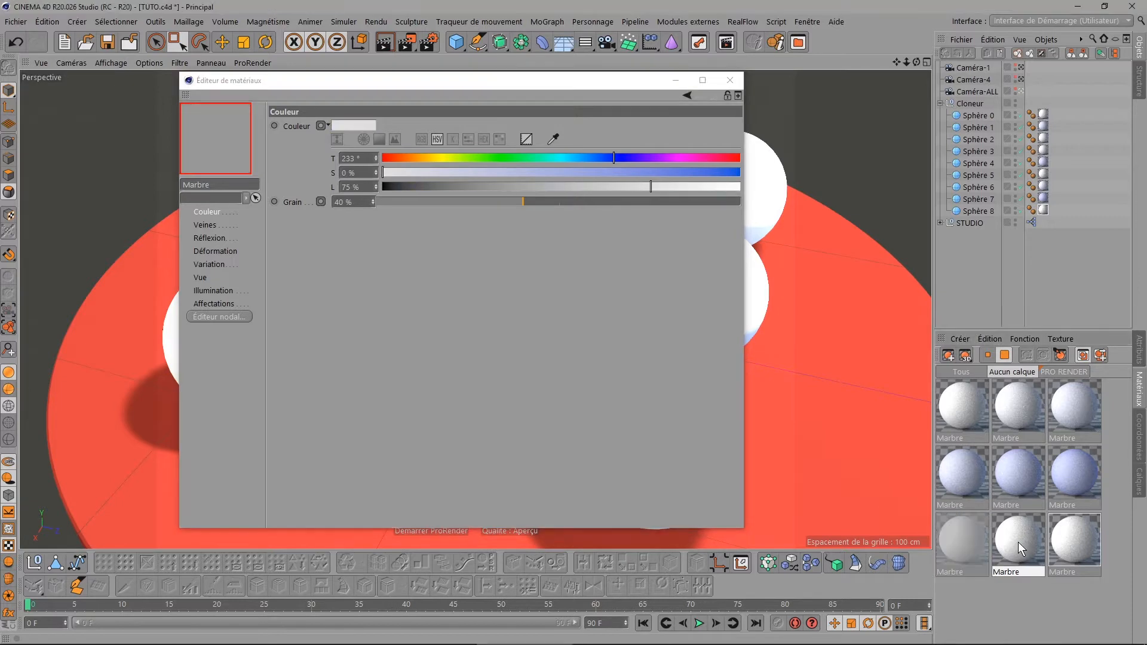
{"action": "left_click_drag", "start_coordinate": [360, 173], "coordinate": [301, 171]}
{"action": "type", "text": "85"}
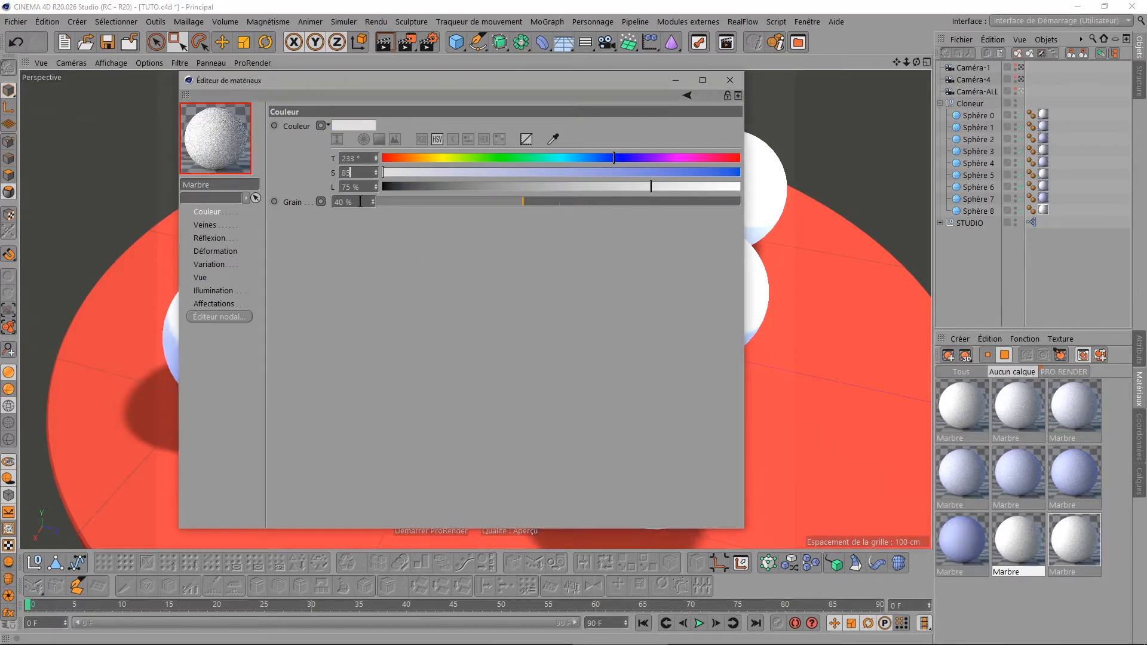
{"action": "left_click", "coordinate": [1090, 542]}
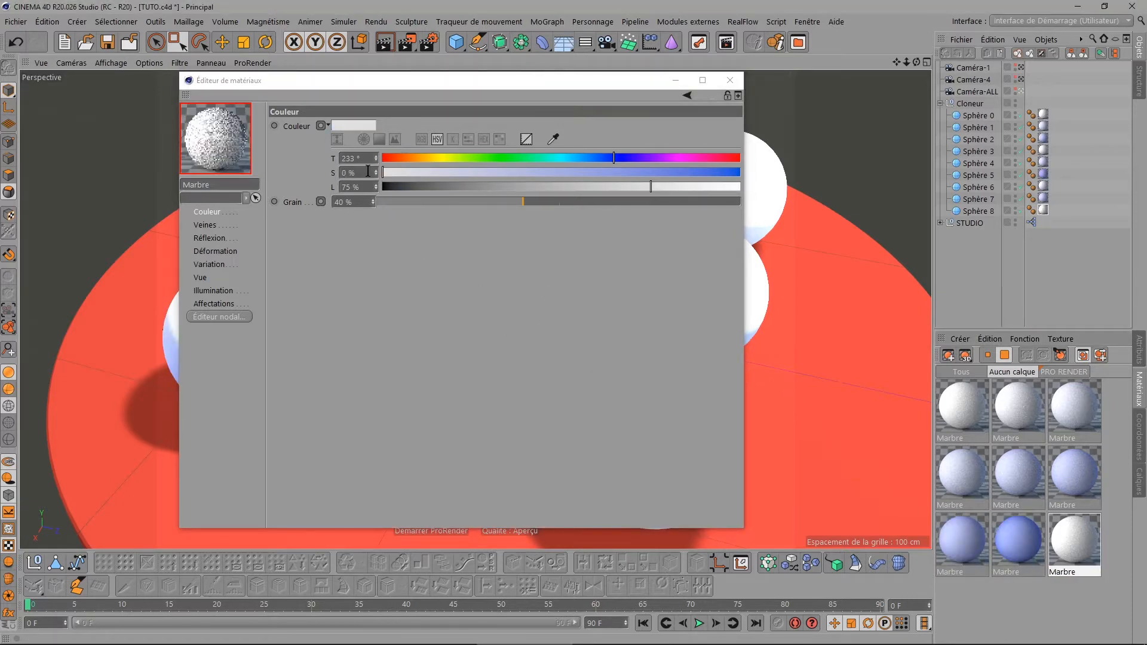
{"action": "left_click_drag", "start_coordinate": [368, 171], "coordinate": [282, 166]}
{"action": "type", "text": "100"}
{"action": "key", "text": "Return"}
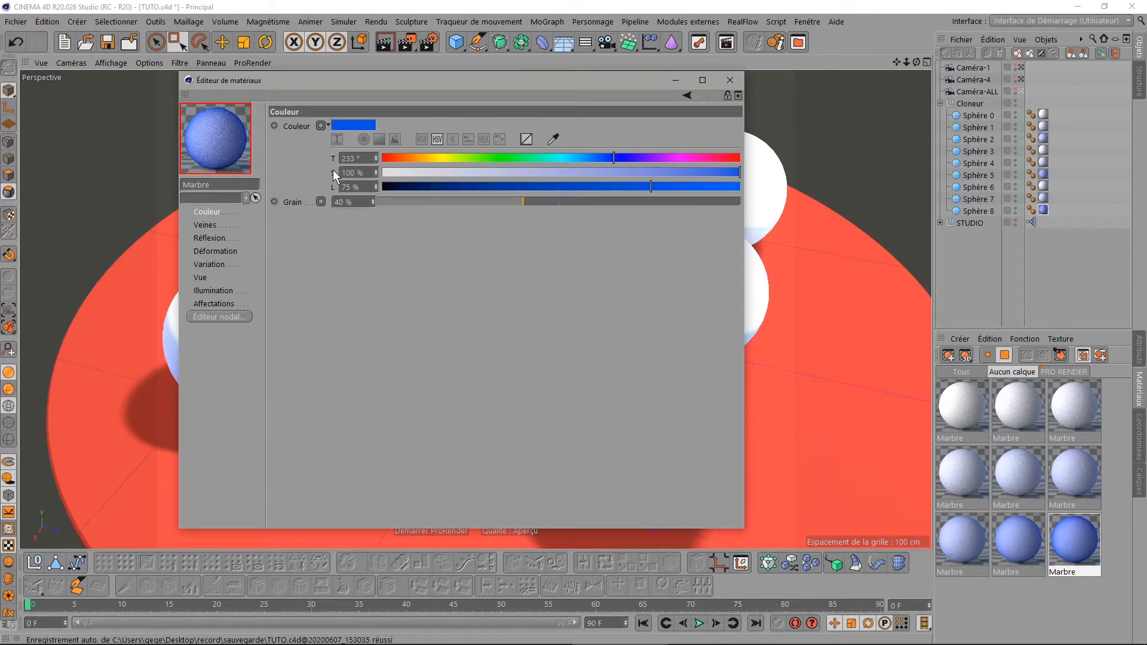
- Render the scene to compare the saturation levels, and switch the viewport to Caméra-4 with the material editor closed
{"action": "left_click", "coordinate": [407, 42]}
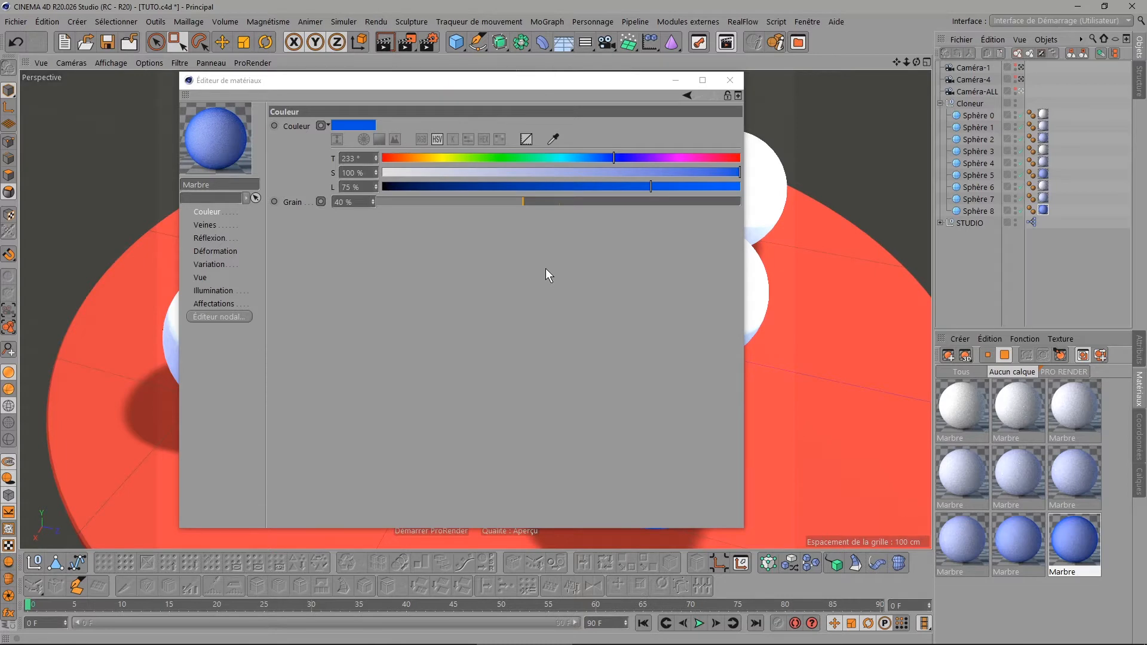
{"action": "left_click", "coordinate": [729, 81]}
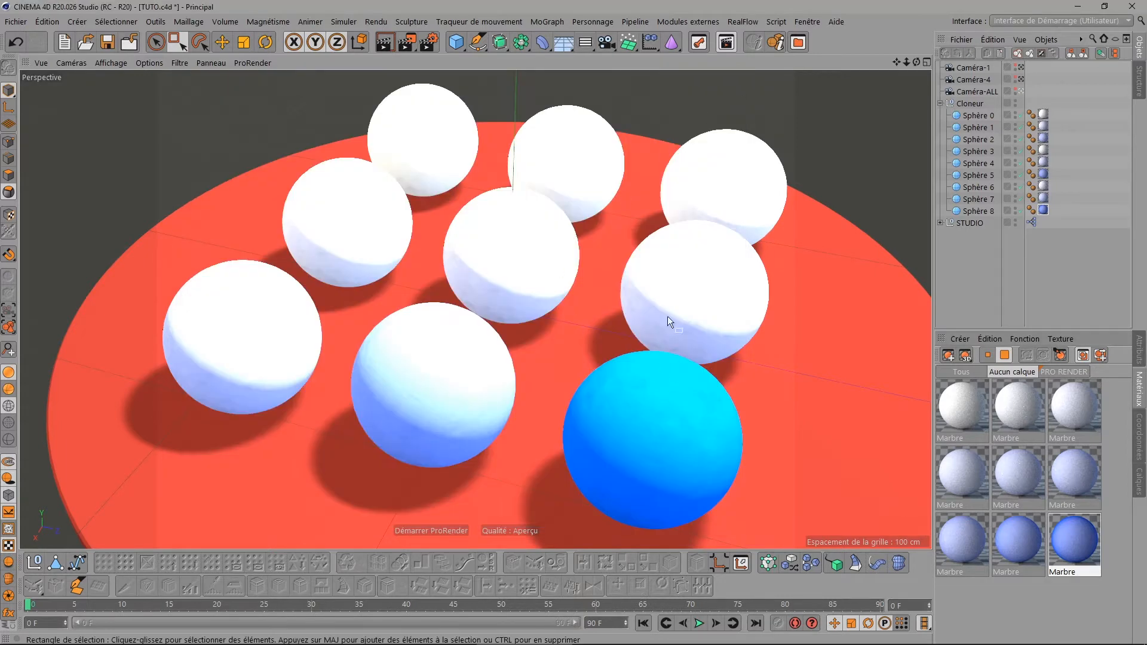
{"action": "left_click", "coordinate": [1021, 79]}
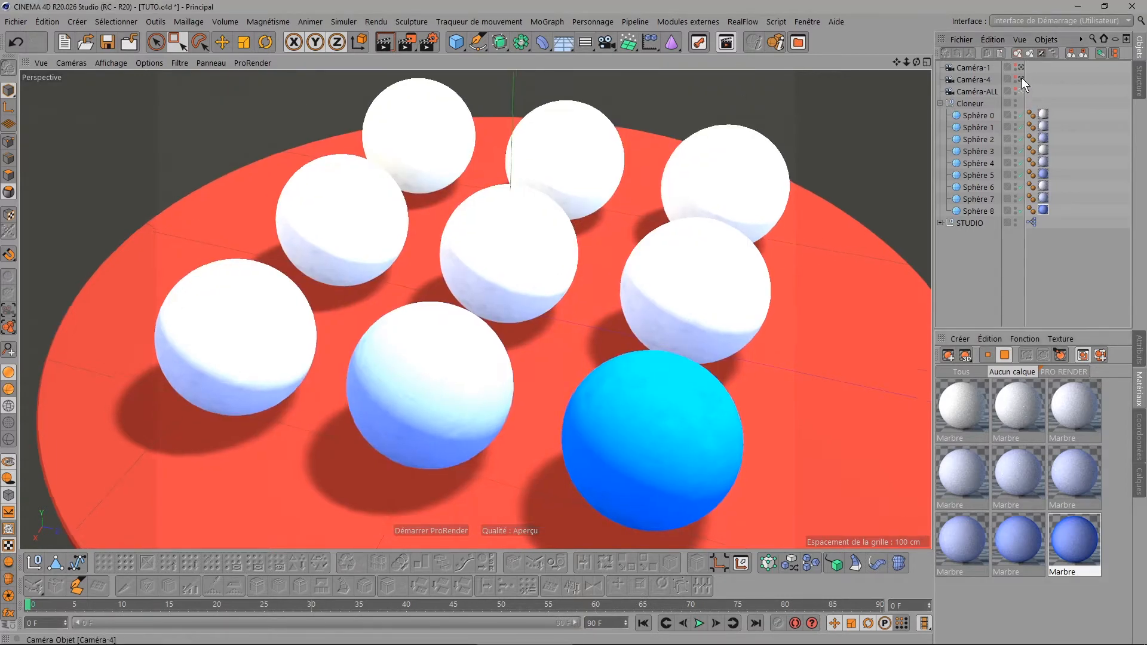
- Set the base colour of the fifth, sixth, eighth and ninth Marbre materials together to S 65 % and L 65 %
{"action": "left_click", "coordinate": [1018, 465]}
{"action": "double_click", "coordinate": [1017, 465]}
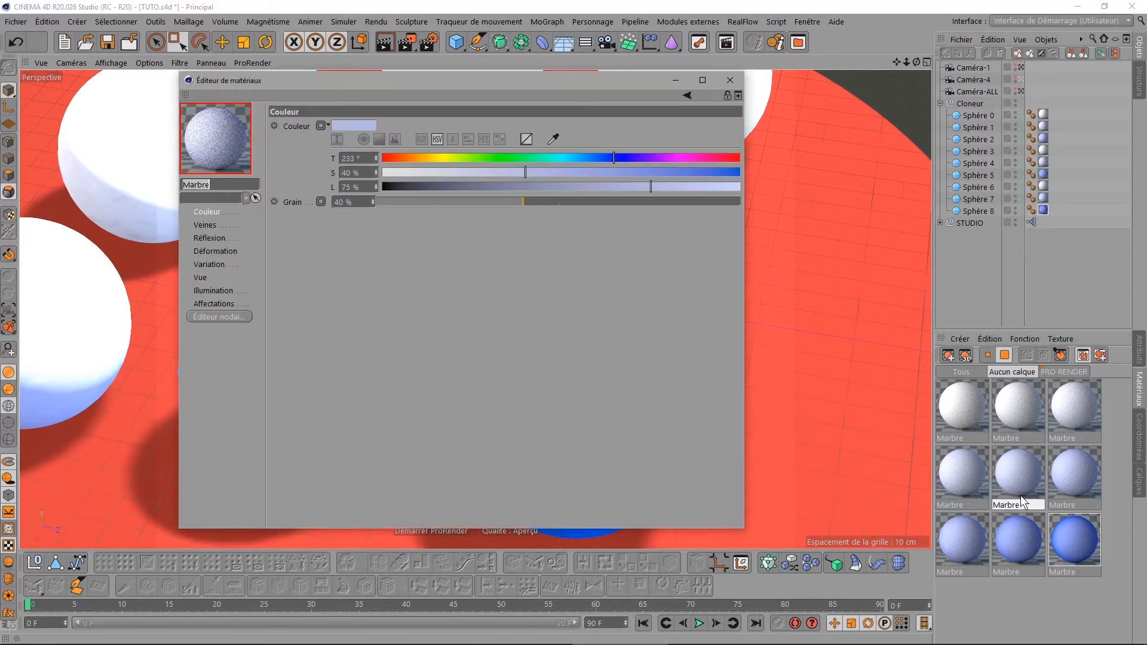
{"action": "left_click", "coordinate": [1073, 547], "text": "shift"}
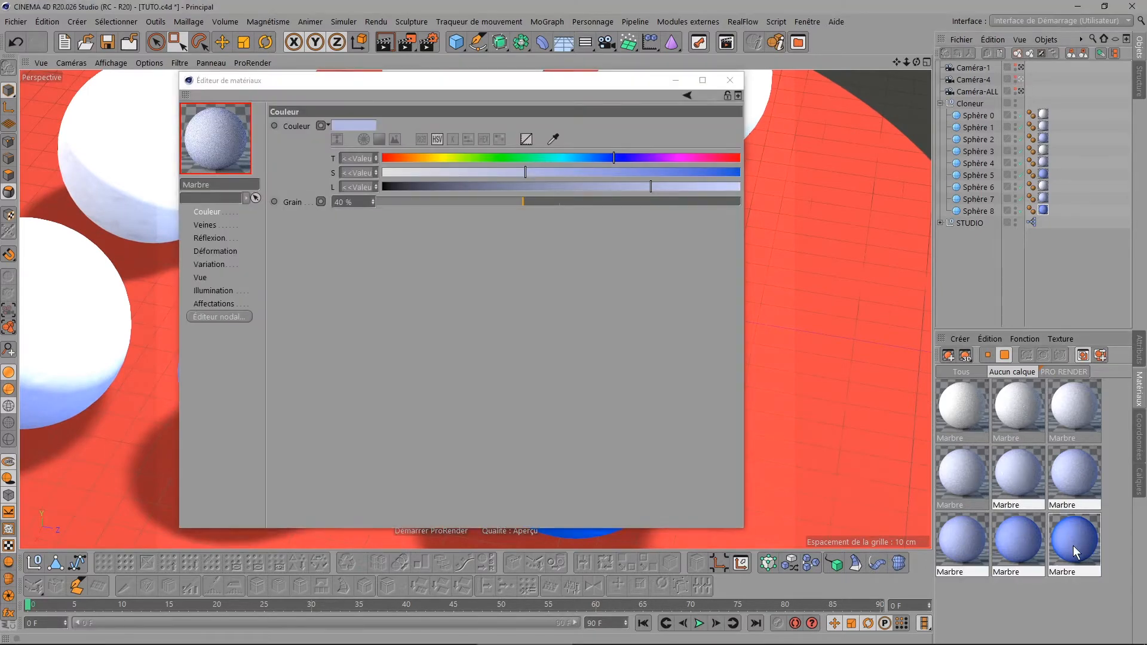
{"action": "left_click", "coordinate": [1026, 483]}
{"action": "left_click", "coordinate": [1061, 479], "text": "ctrl"}
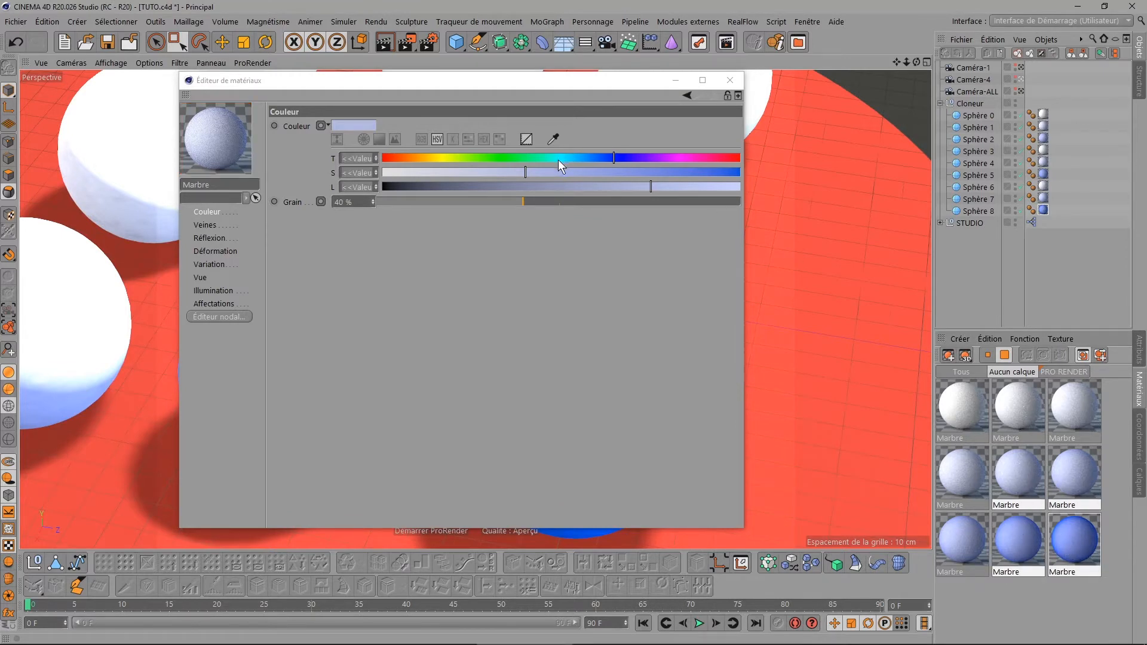
{"action": "left_click", "coordinate": [359, 172]}
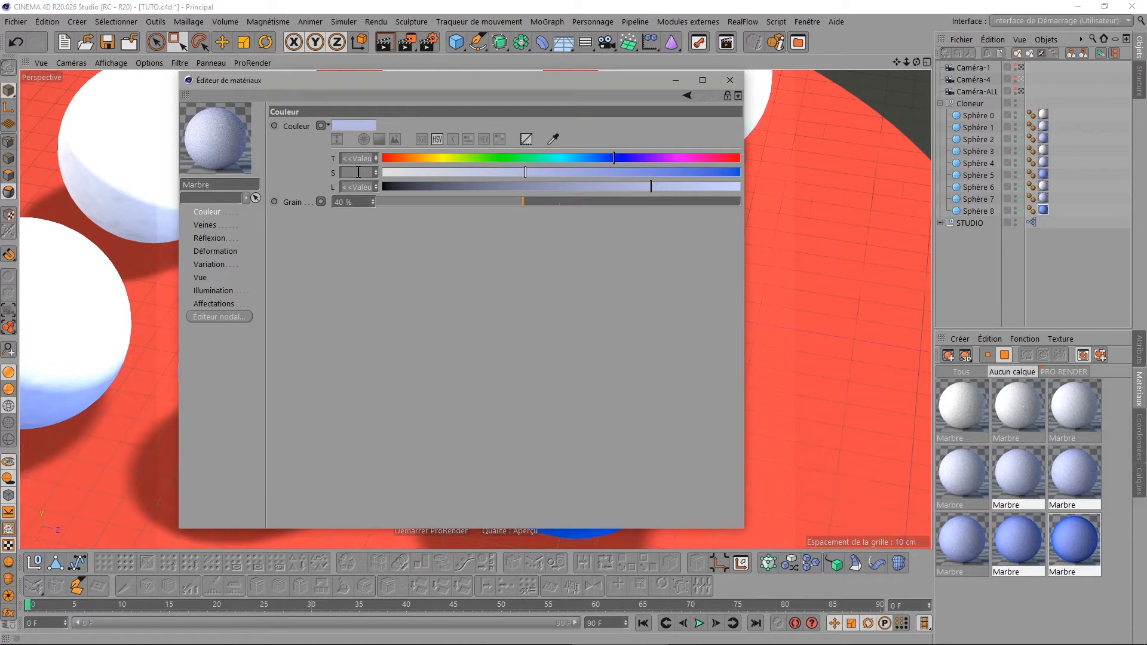
{"action": "type", "text": "65"}
{"action": "key", "text": "Return"}
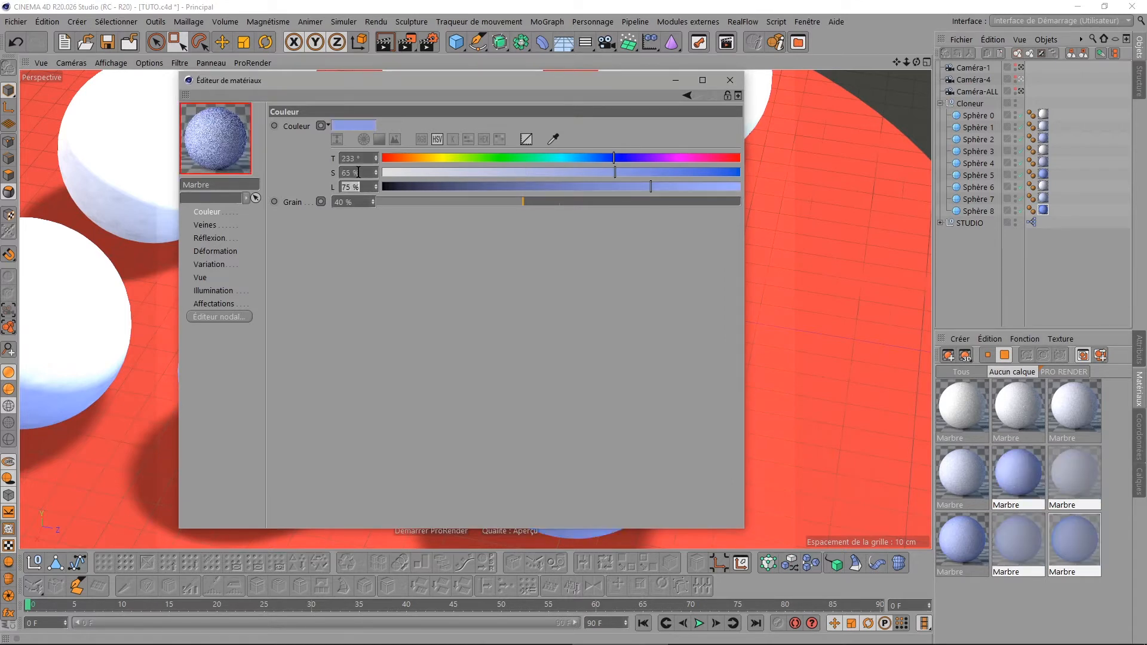
{"action": "key", "text": "Tab"}
{"action": "type", "text": "65"}
{"action": "key", "text": "Tab"}
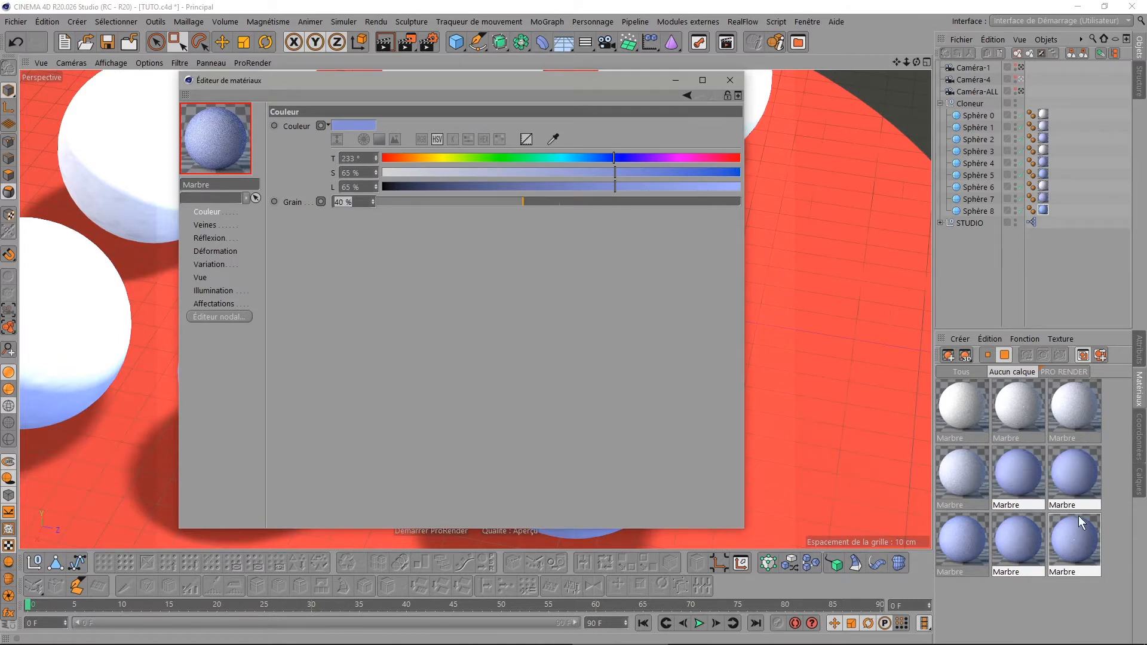
- Set the Grain of the fifth Marbre material to 0 % and of the sixth to 33 %
{"action": "left_click", "coordinate": [1010, 469]}
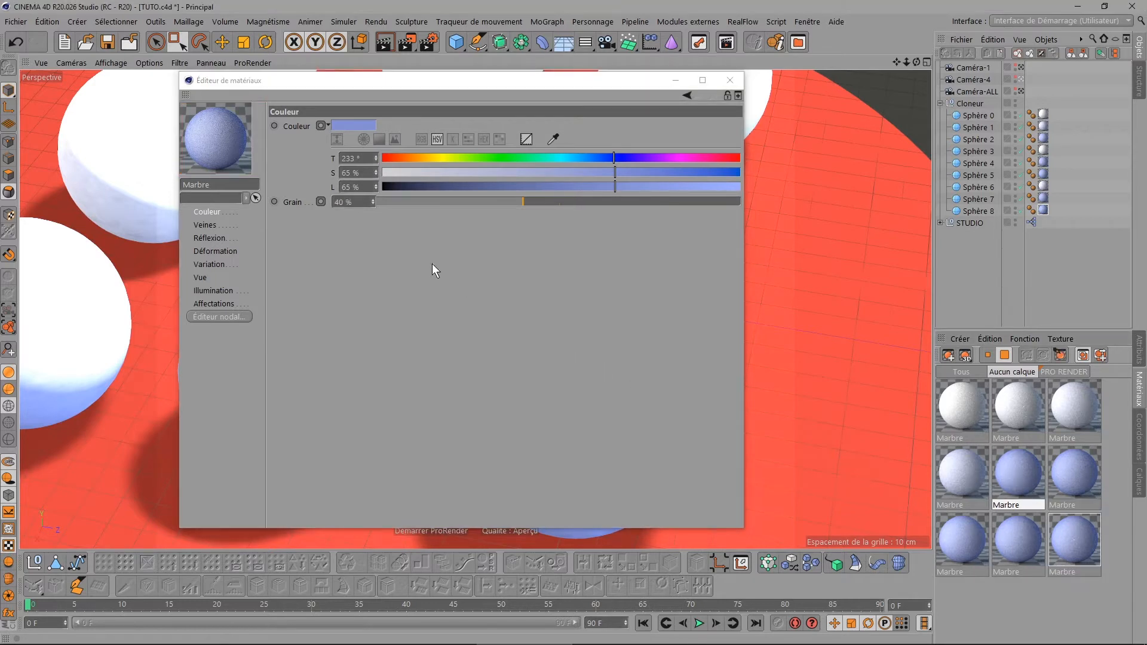
{"action": "left_click", "coordinate": [357, 201]}
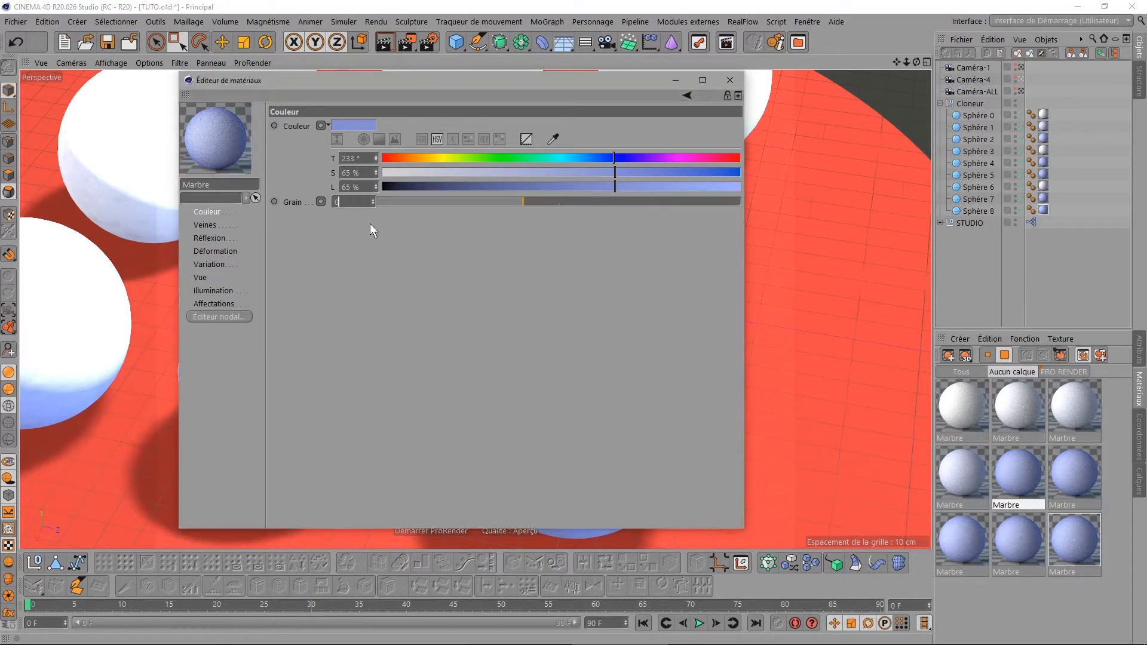
{"action": "left_click", "coordinate": [1074, 452]}
{"action": "left_click", "coordinate": [353, 202]}
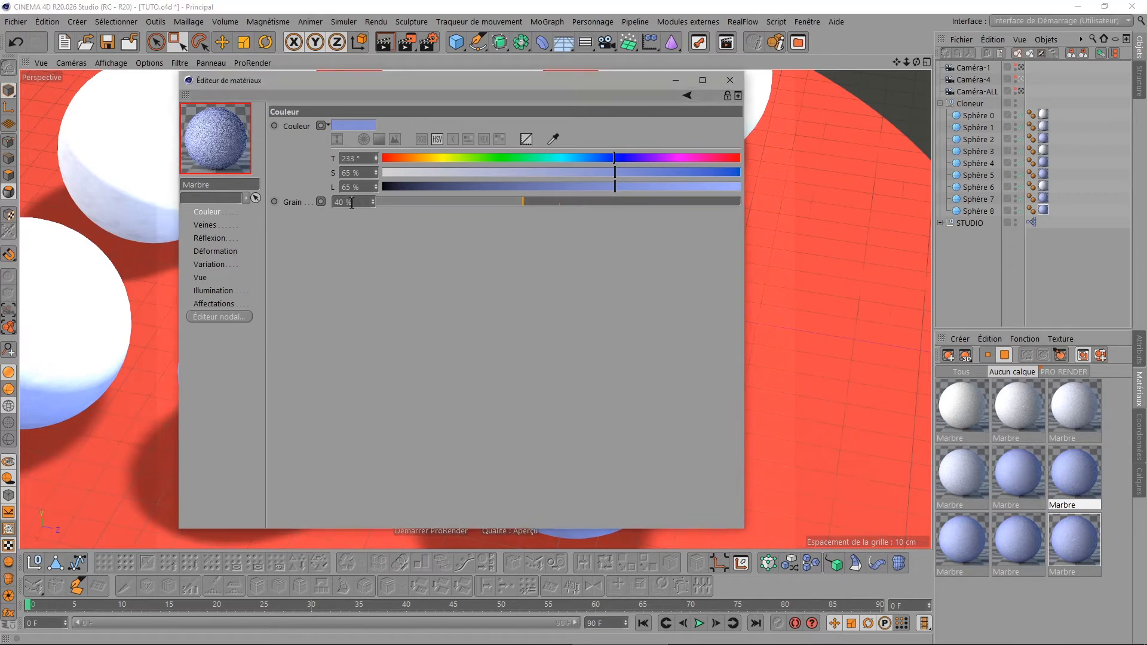
{"action": "type", "text": "33"}
- Set the colour lightness (L) of the eighth Marbre material to 66 % and of the ninth to 100 %
{"action": "left_click", "coordinate": [1008, 534]}
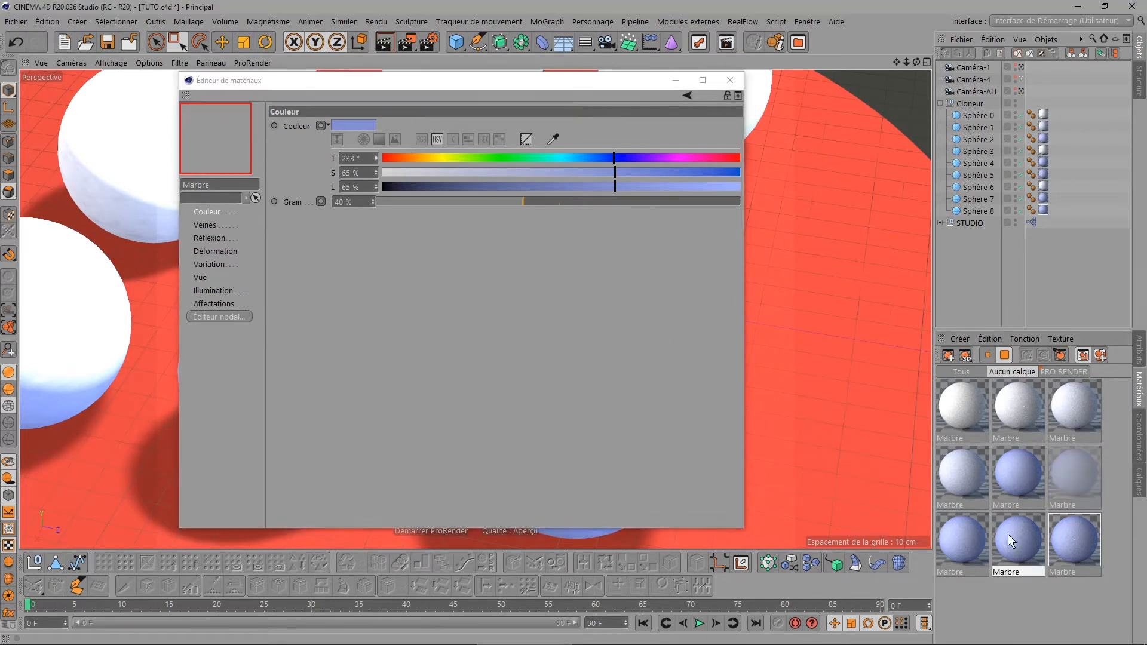
{"action": "left_click", "coordinate": [367, 185]}
{"action": "type", "text": "66"}
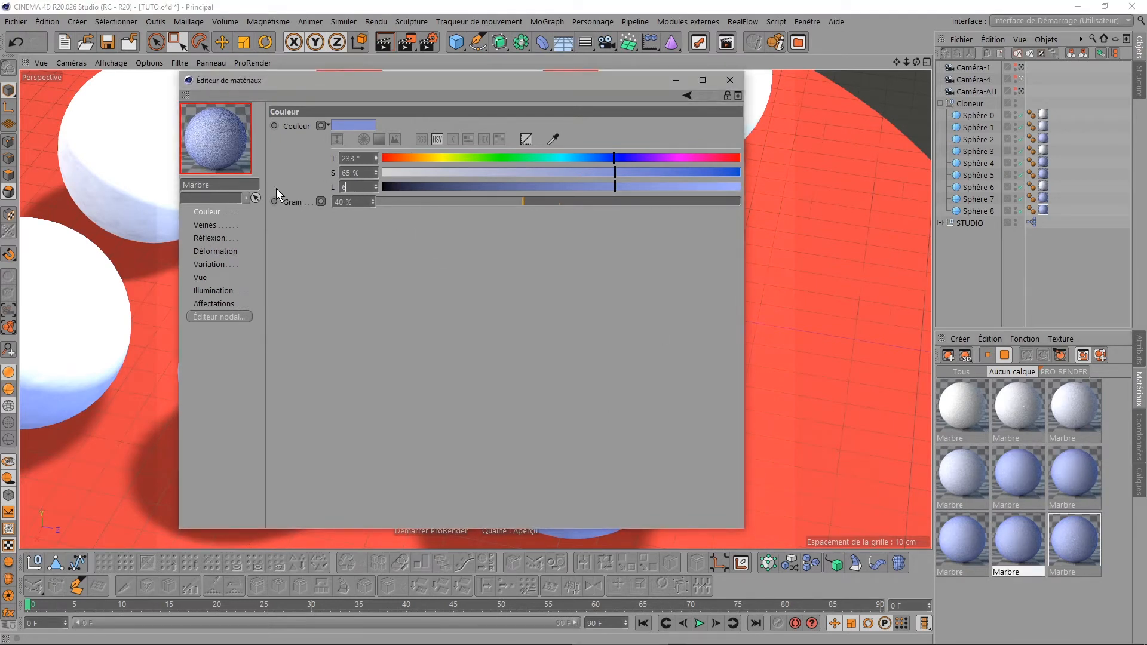
{"action": "left_click", "coordinate": [1066, 539]}
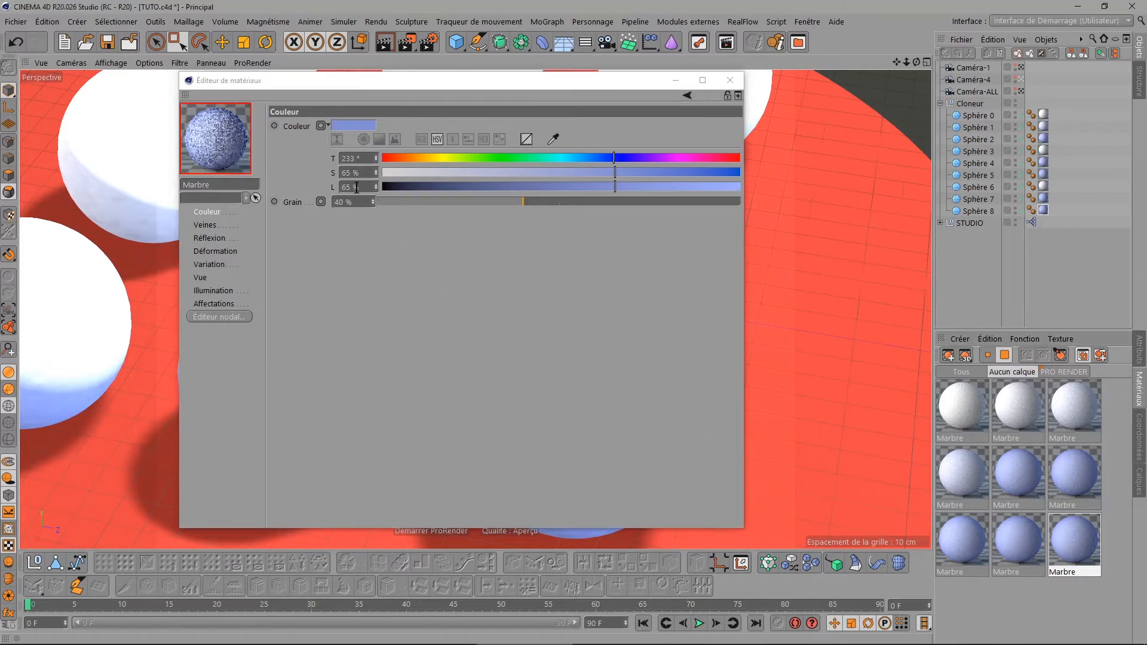
{"action": "left_click_drag", "start_coordinate": [365, 187], "coordinate": [291, 182]}
{"action": "type", "text": "100"}
{"action": "key", "text": "Return"}
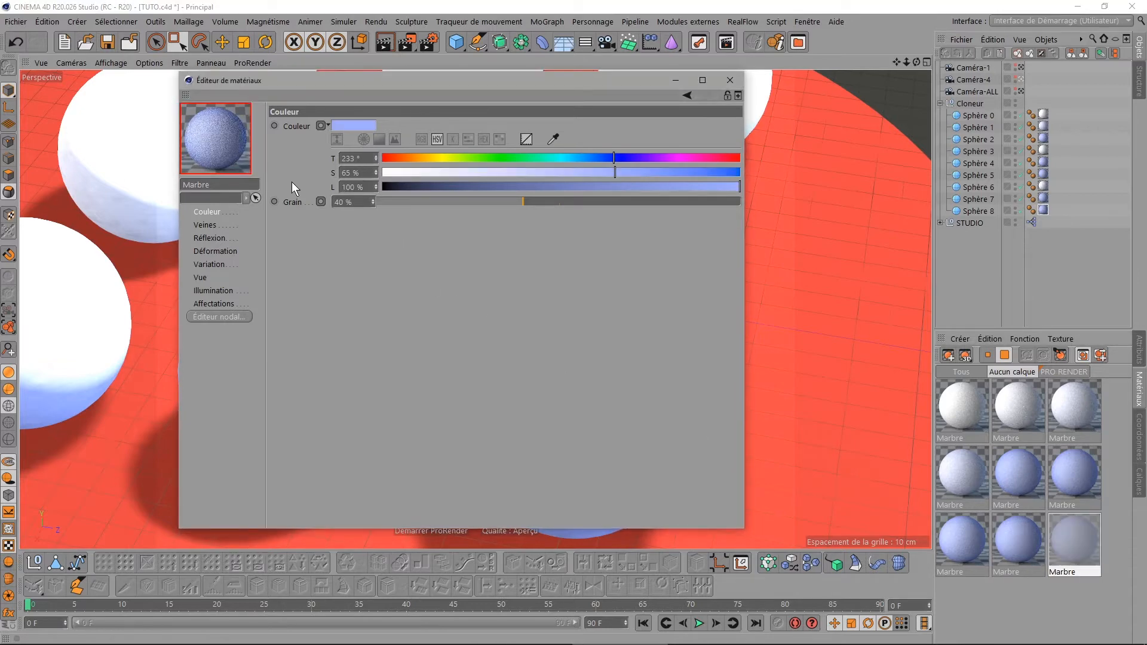
- Close the material editor, render the Caméra-4 view to examine the four blue spheres, and close the render
{"action": "left_click", "coordinate": [730, 80]}
{"action": "left_click", "coordinate": [406, 42]}
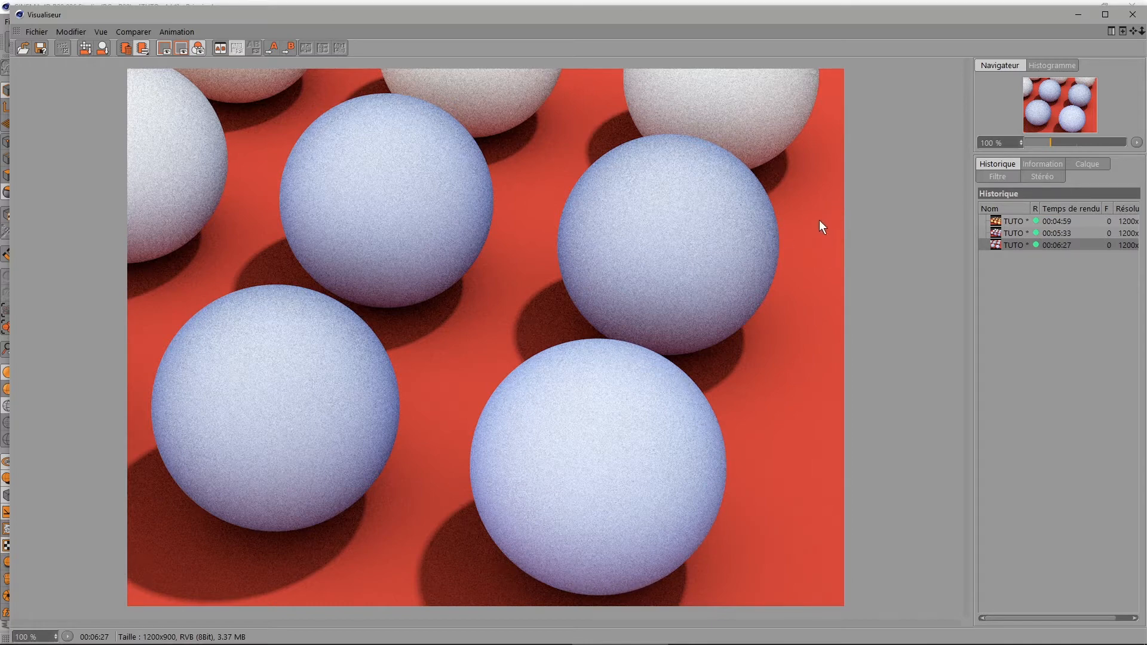
{"action": "left_click", "coordinate": [1132, 14]}
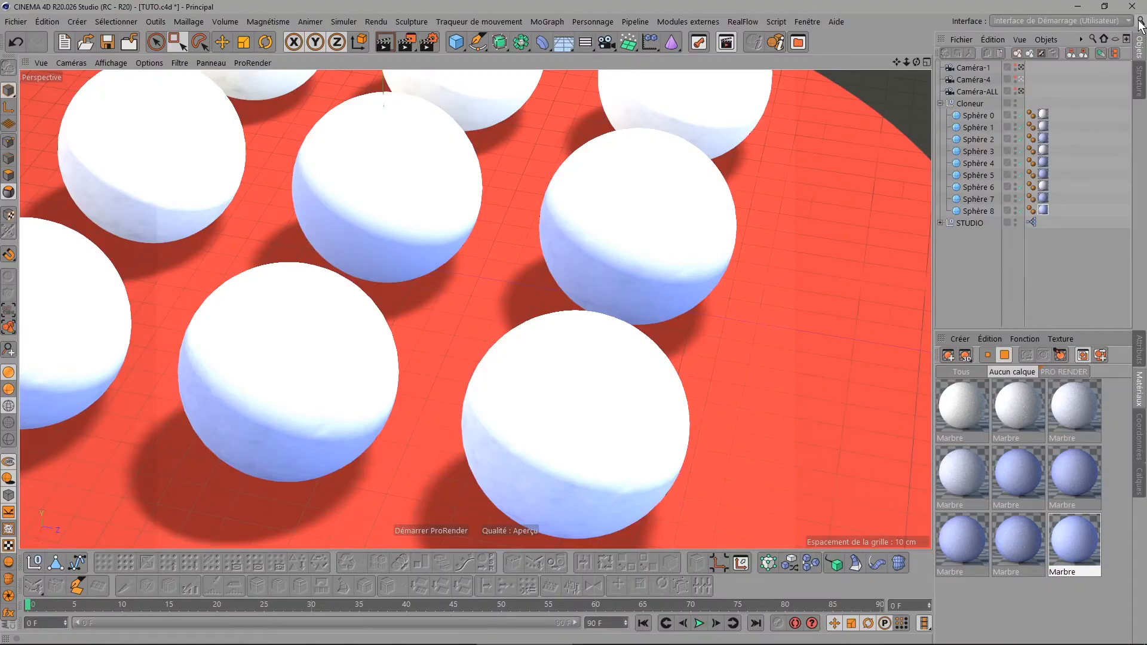
- Switch the view to Caméra-ALL and set the Grain of the first four Marbre materials and the seventh to 0 %
{"action": "left_click", "coordinate": [1020, 92]}
{"action": "double_click", "coordinate": [1042, 139]}
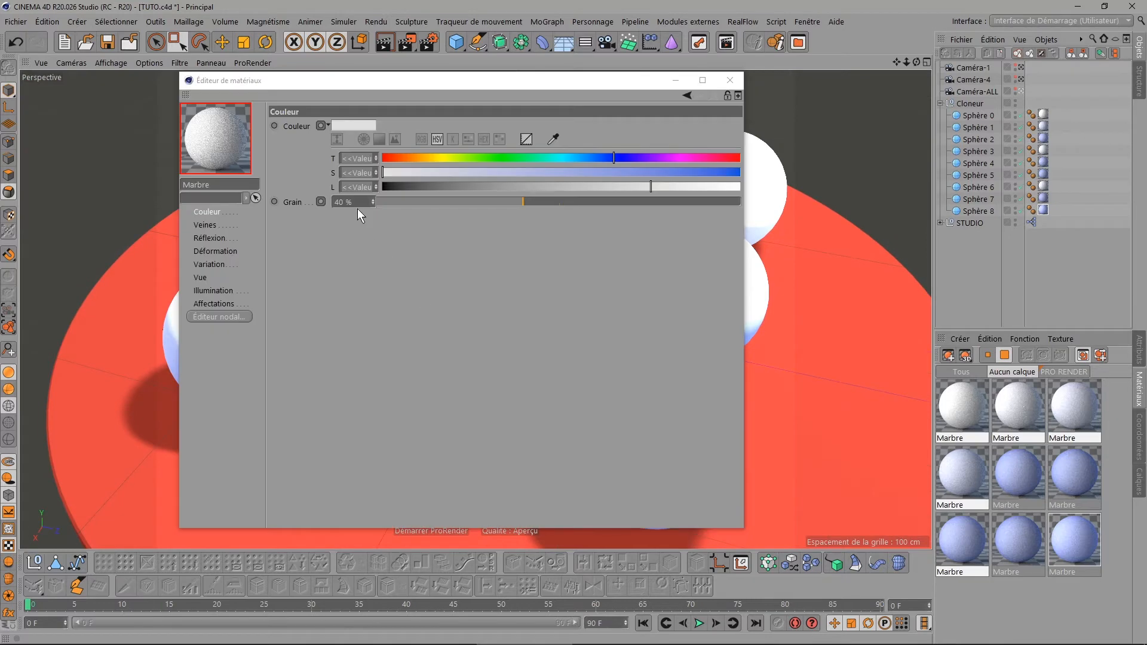
{"action": "type", "text": "0"}
{"action": "key", "text": "Return"}
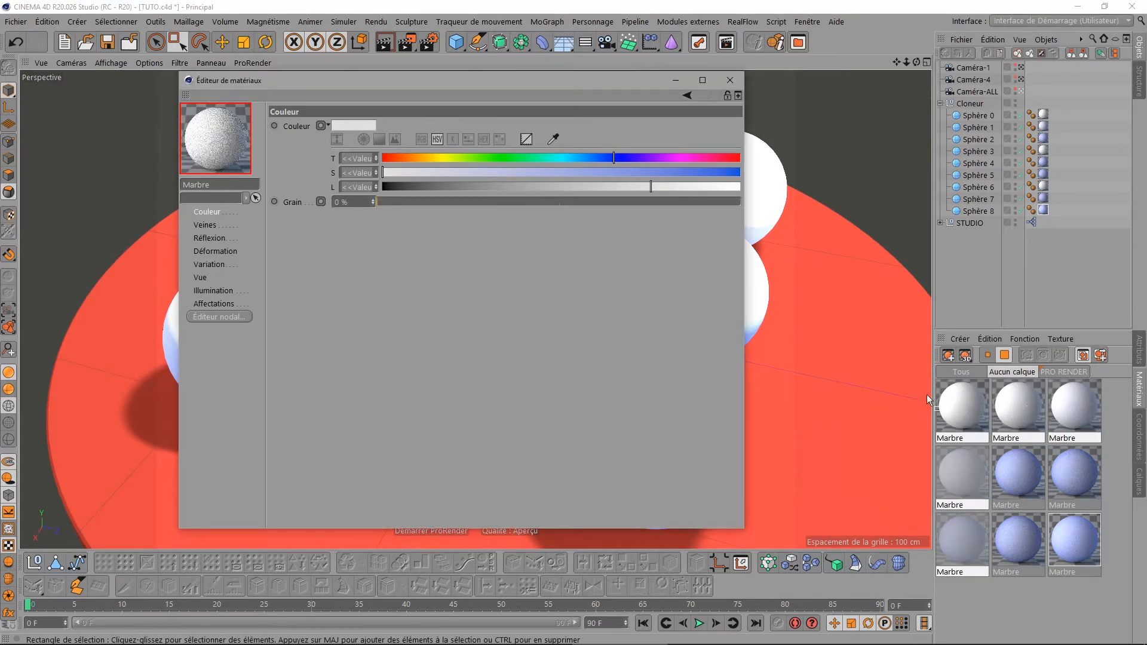
- Set the colour of all nine Marbre materials to hue (T) 16°, saturation (S) 50 % and lightness (L) 50 %
{"action": "left_click", "coordinate": [953, 404]}
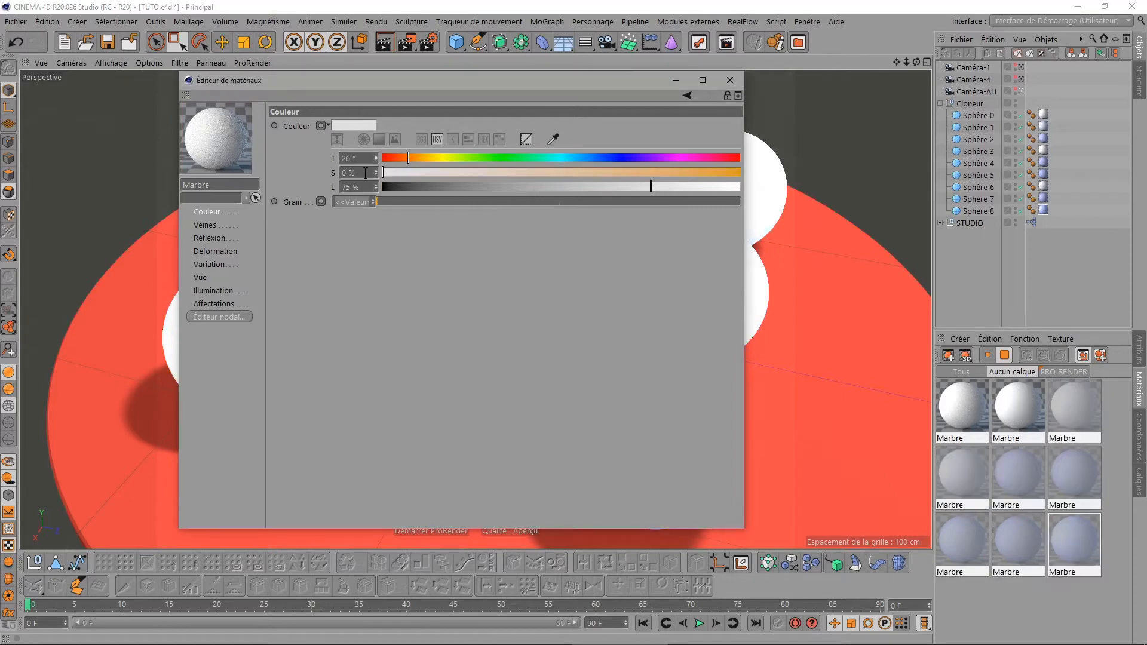
{"action": "left_click_drag", "start_coordinate": [365, 173], "coordinate": [310, 175]}
{"action": "type", "text": "50"}
{"action": "key", "text": "Return"}
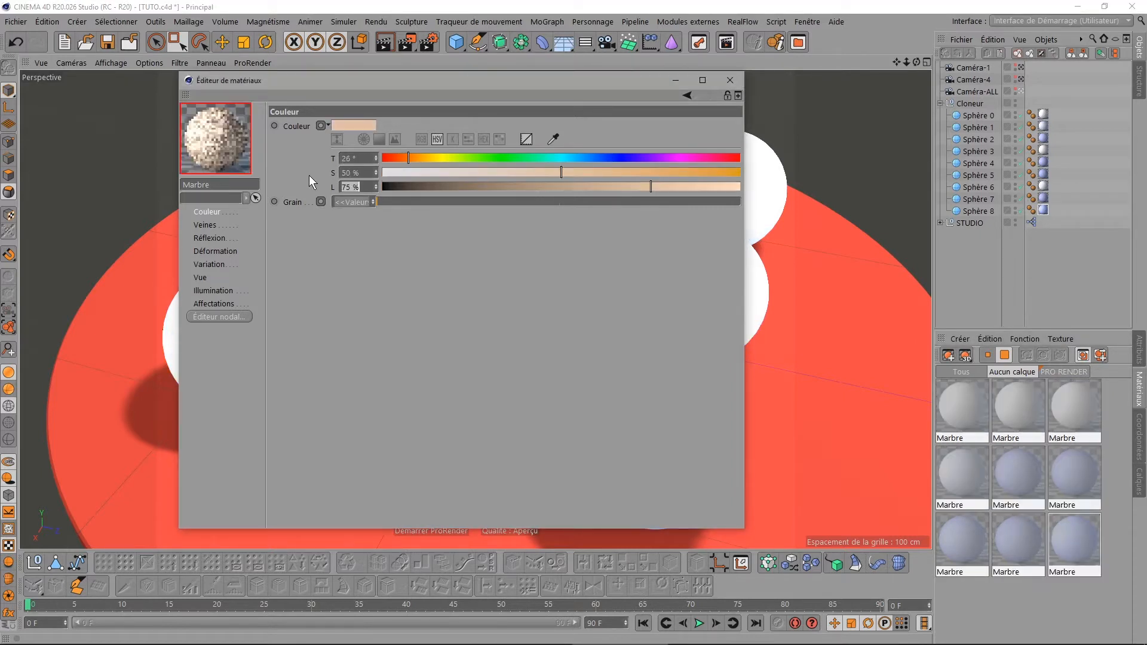
{"action": "double_click", "coordinate": [339, 187]}
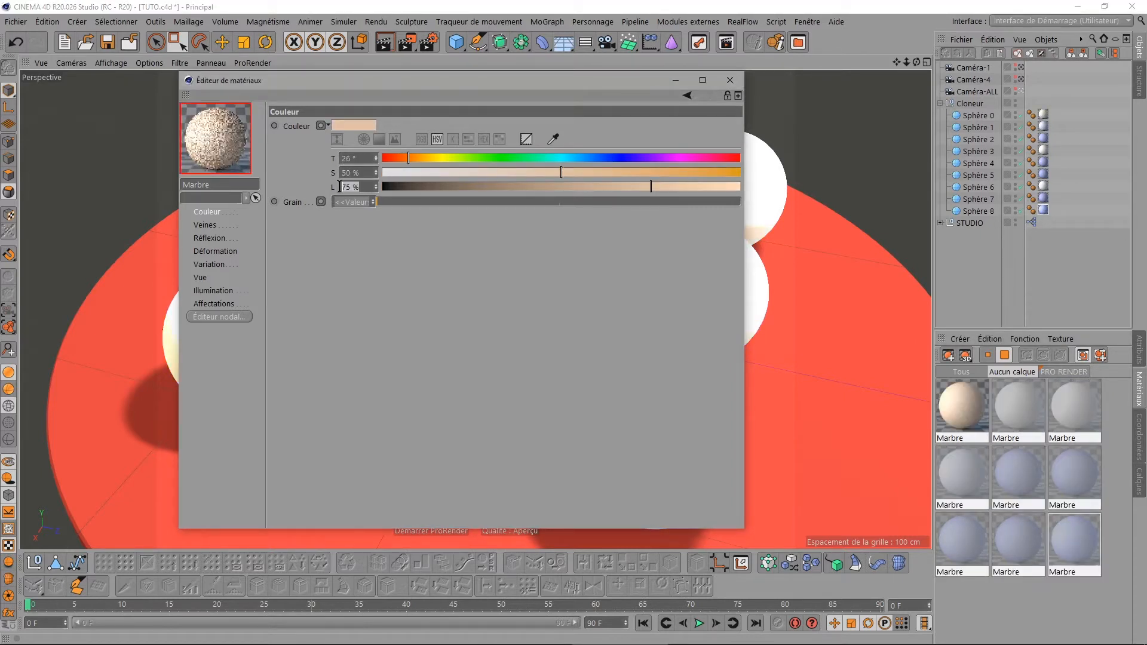
{"action": "type", "text": "50"}
{"action": "key", "text": "Tab"}
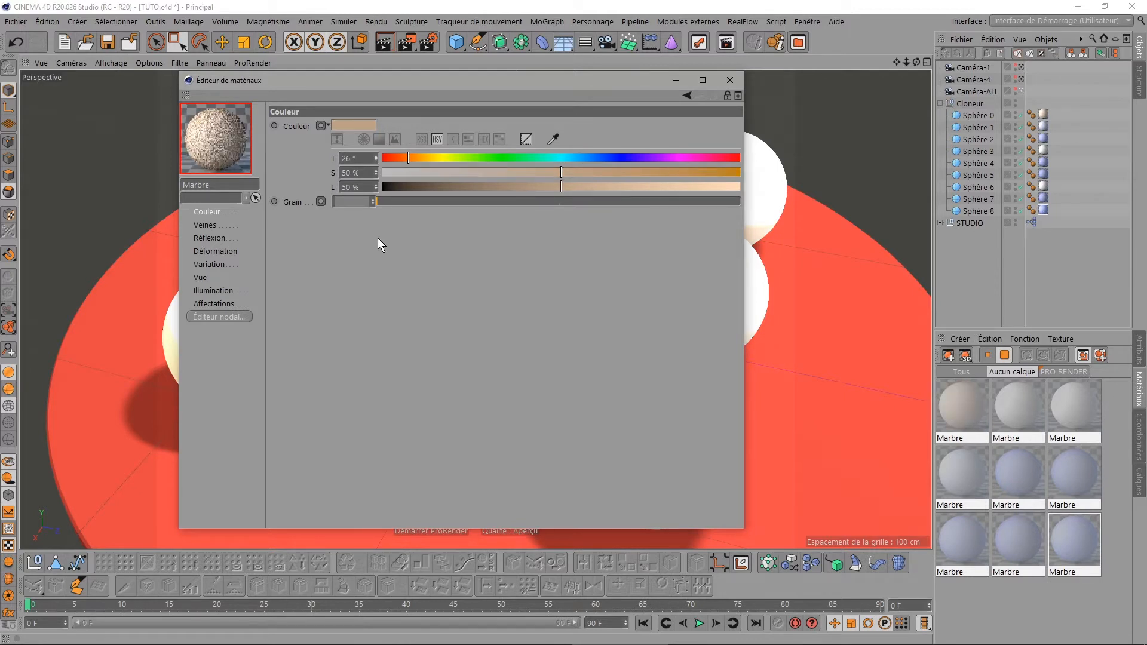
{"action": "left_click_drag", "start_coordinate": [405, 157], "coordinate": [399, 158]}
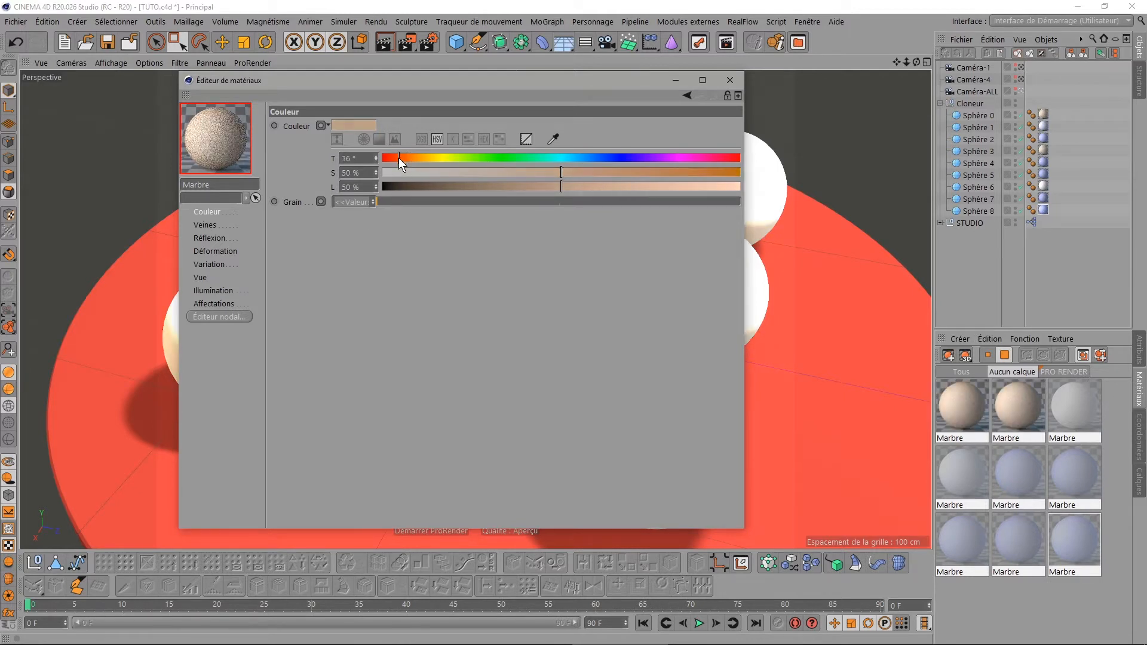
- Set the Veines intensity of all Marbre materials to 100 % and their vein colour to T 243°, S 100 %, L 0 %
{"action": "left_click", "coordinate": [201, 224]}
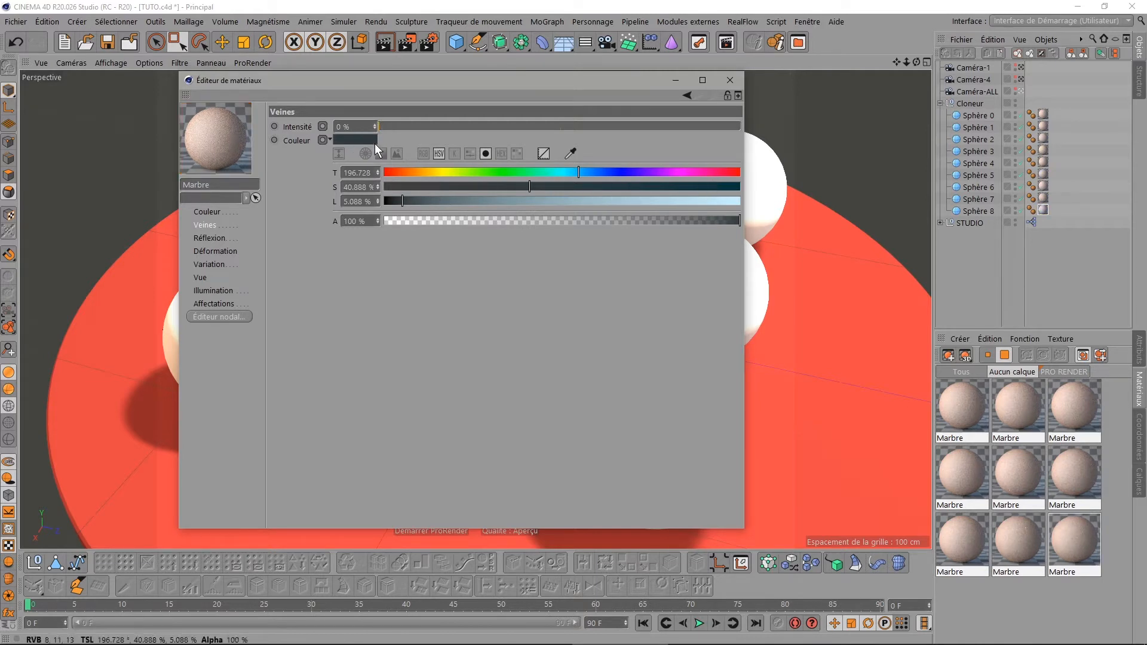
{"action": "left_click_drag", "start_coordinate": [386, 125], "coordinate": [759, 125]}
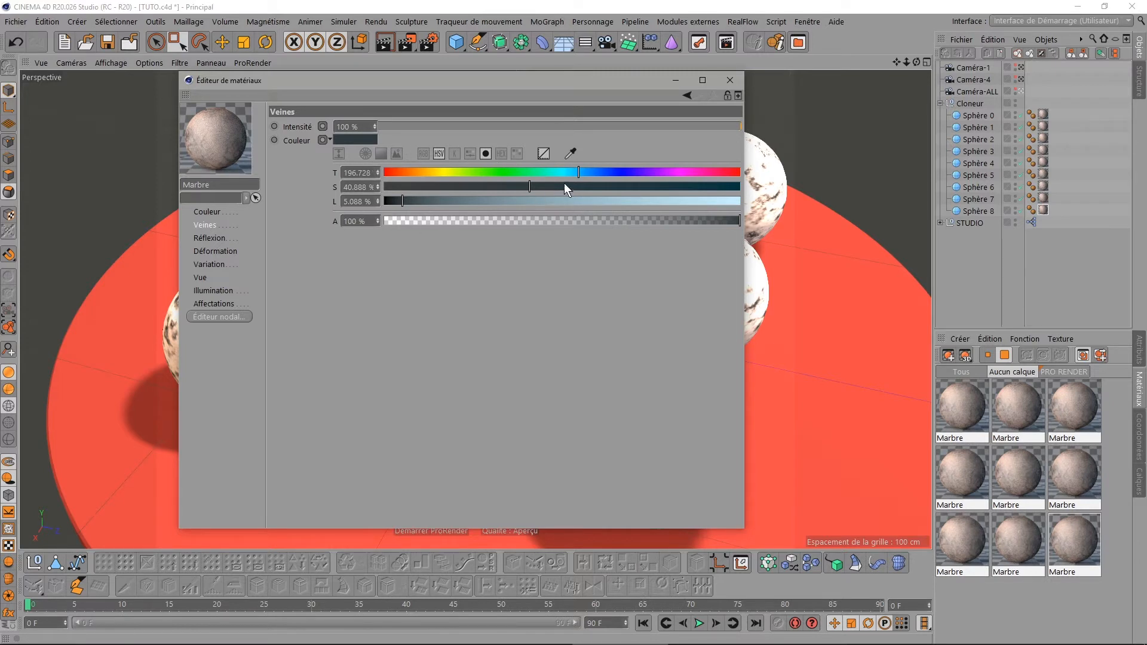
{"action": "left_click", "coordinate": [625, 173]}
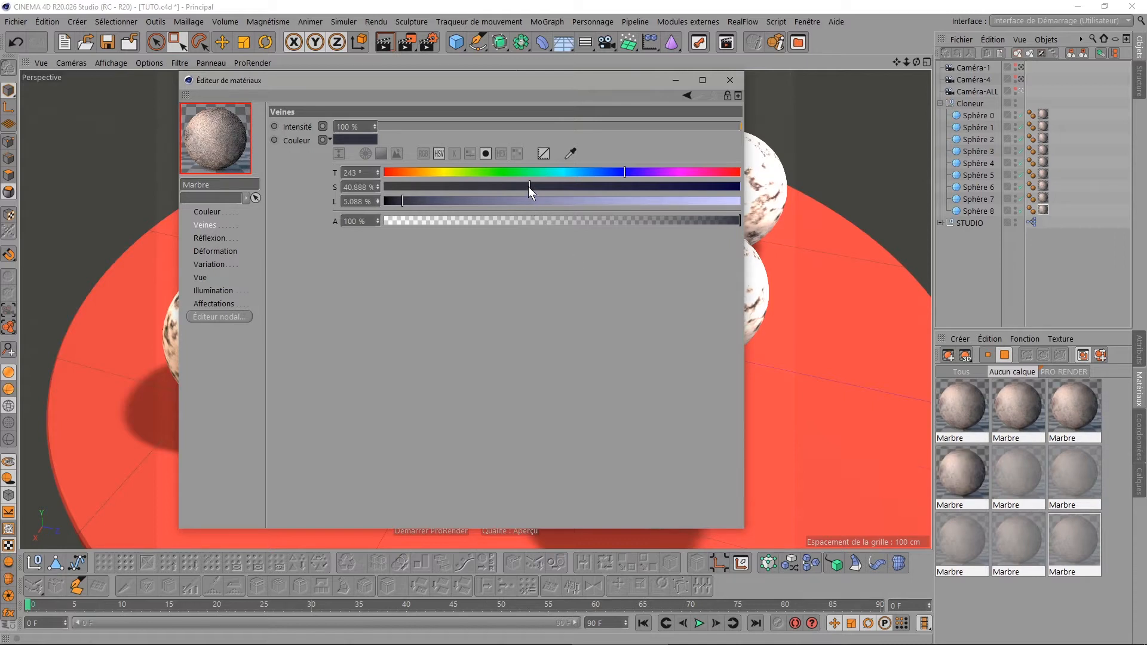
{"action": "left_click_drag", "start_coordinate": [529, 186], "coordinate": [745, 188]}
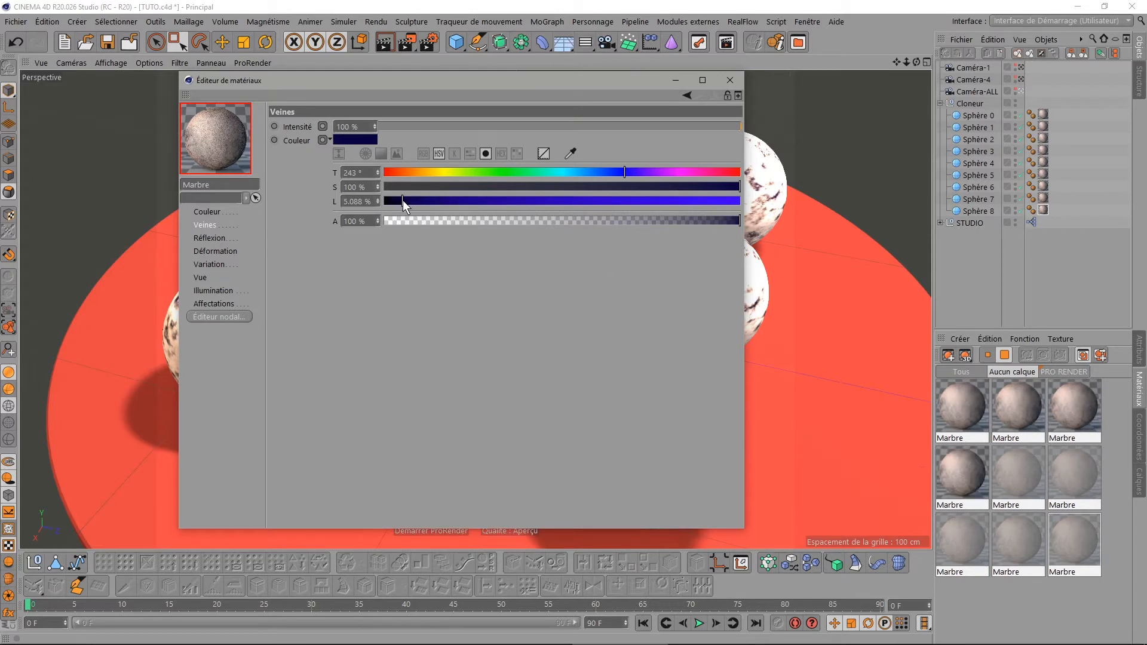
{"action": "left_click_drag", "start_coordinate": [403, 199], "coordinate": [377, 198]}
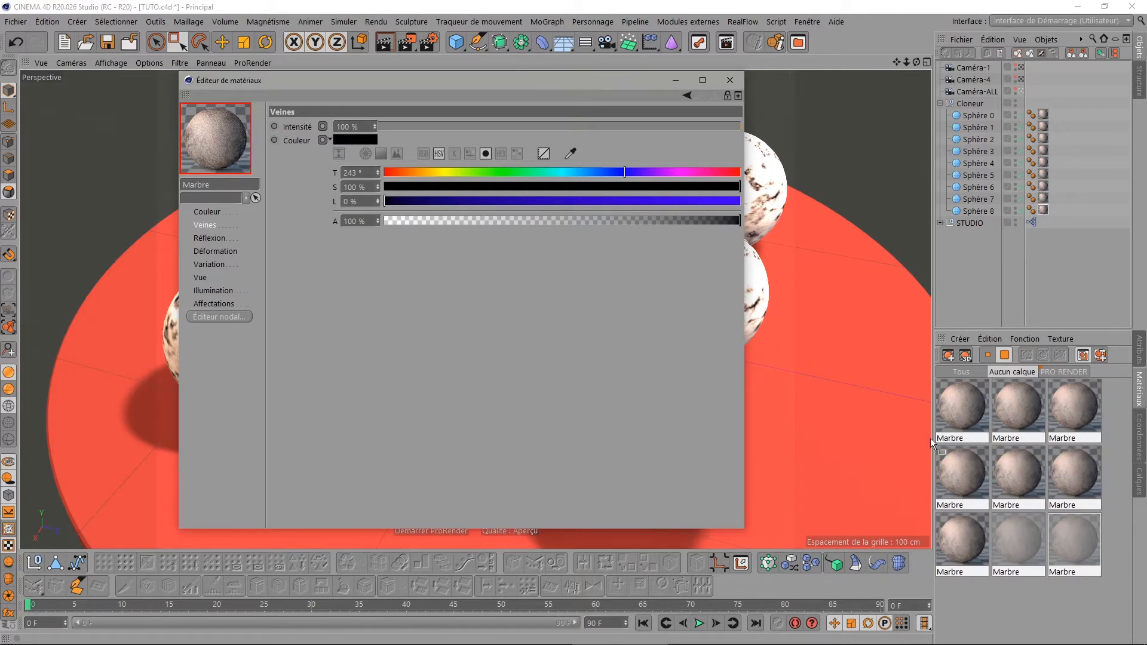
- Set the vein colour lightness (L) of the fourth, fifth and sixth Marbre materials to 50 %
{"action": "left_click", "coordinate": [958, 406]}
{"action": "left_click", "coordinate": [1011, 410], "text": "ctrl"}
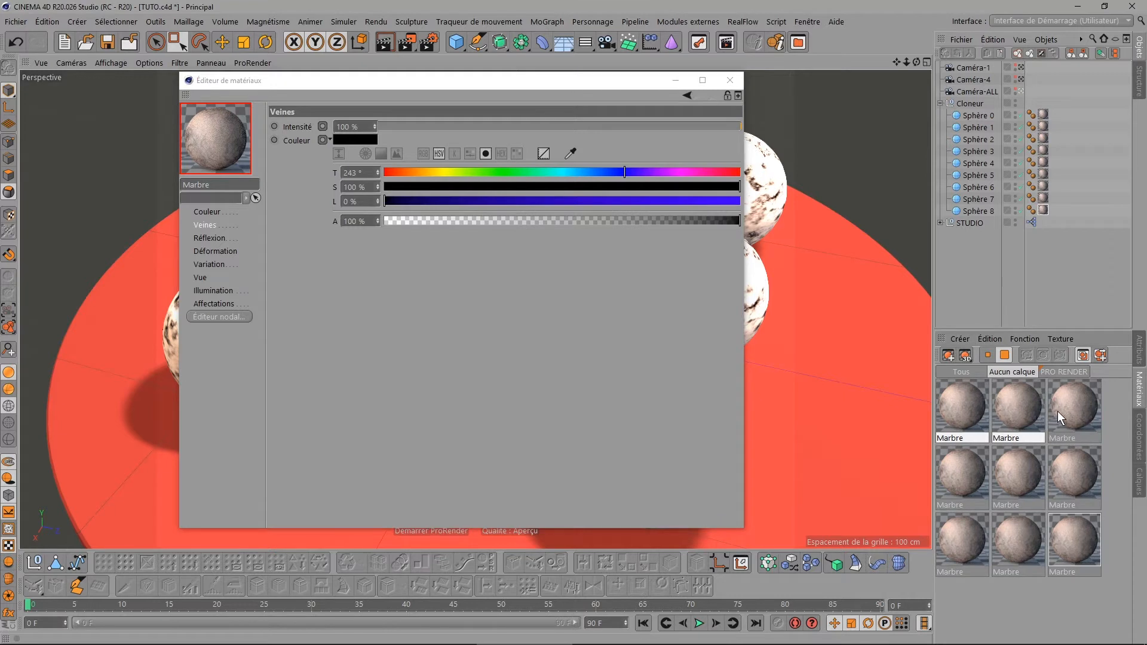
{"action": "left_click", "coordinate": [1058, 410], "text": "ctrl"}
{"action": "left_click", "coordinate": [966, 484]}
{"action": "left_click", "coordinate": [1015, 483], "text": "ctrl"}
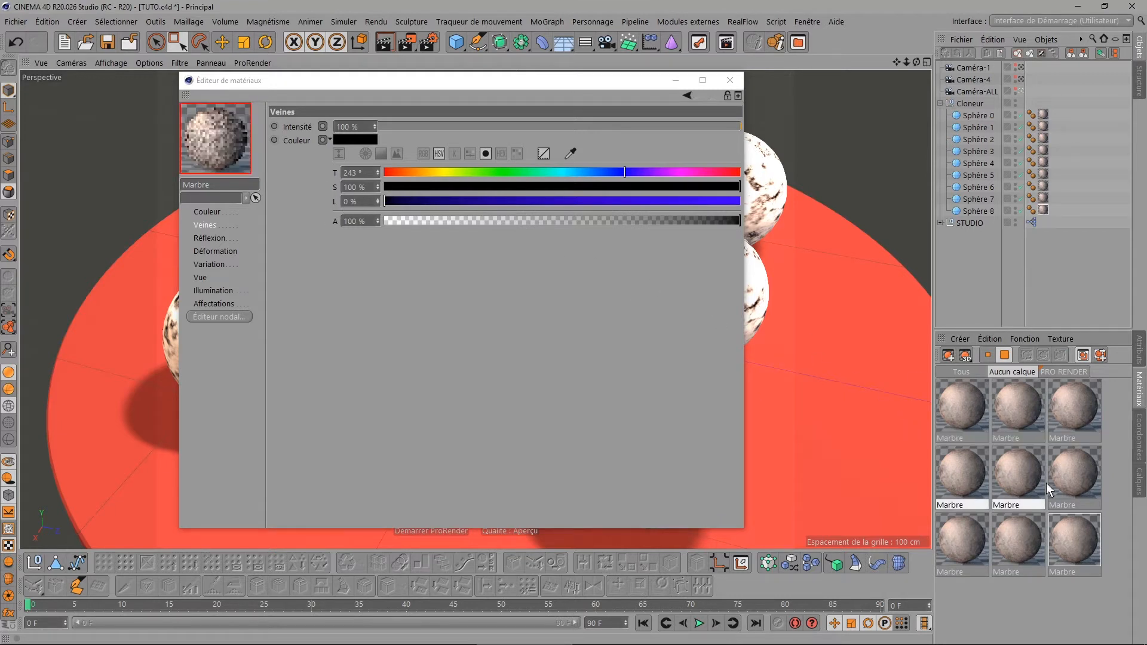
{"action": "left_click", "coordinate": [1060, 480], "text": "ctrl"}
{"action": "left_click", "coordinate": [357, 201]}
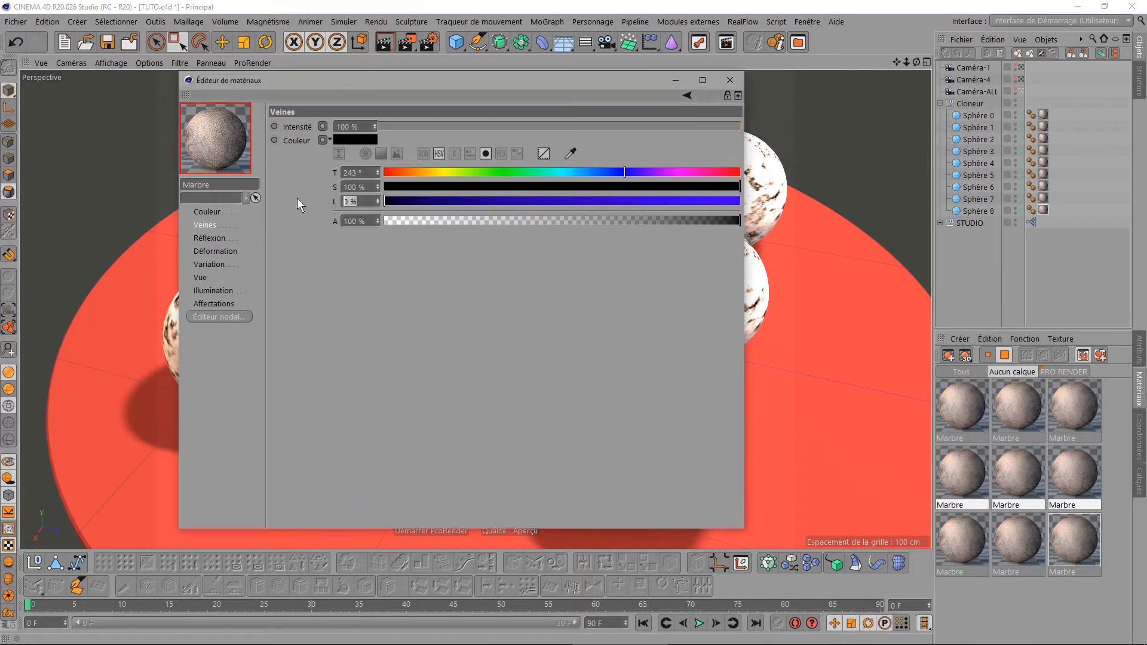
{"action": "type", "text": "30"}
{"action": "key", "text": "Return"}
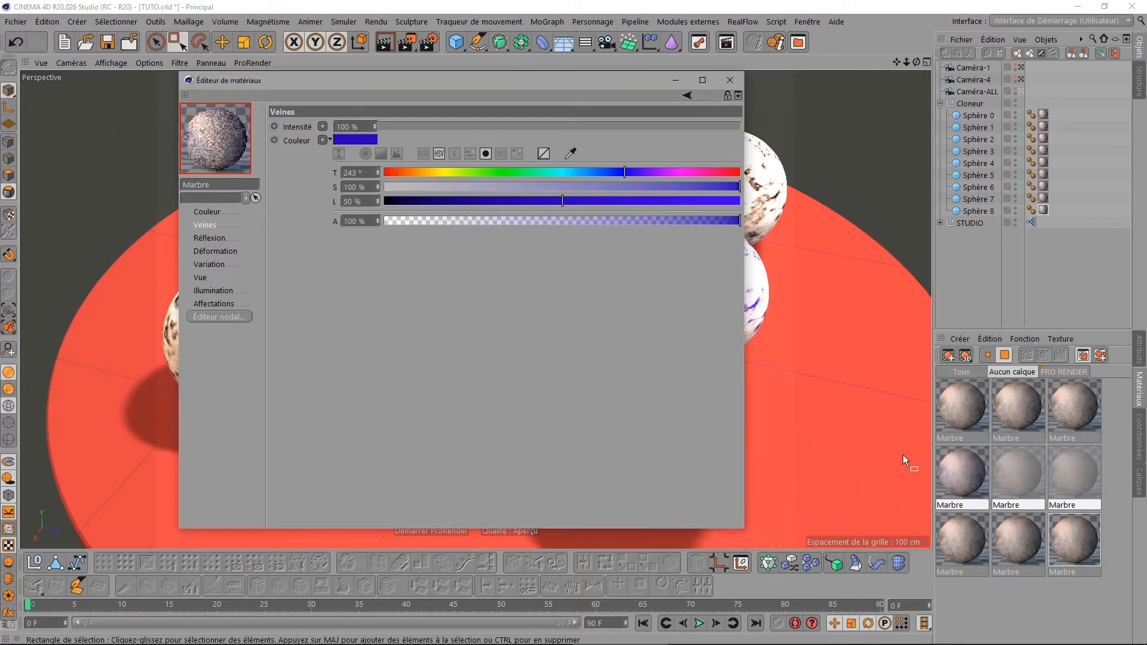
- Set the vein colour lightness (L) of the seventh, eighth and ninth Marbre materials to 100 %
{"action": "left_click", "coordinate": [954, 543]}
{"action": "left_click", "coordinate": [1004, 538], "text": "ctrl"}
{"action": "left_click", "coordinate": [1065, 543], "text": "ctrl"}
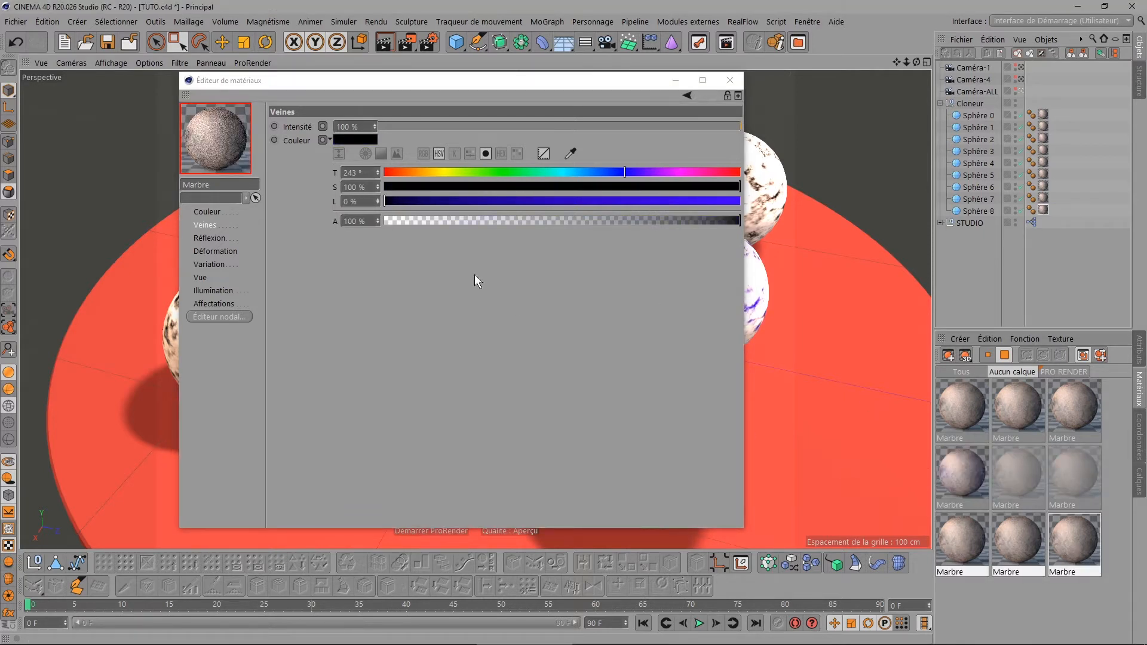
{"action": "left_click", "coordinate": [366, 202]}
{"action": "type", "text": "100"}
{"action": "key", "text": "Return"}
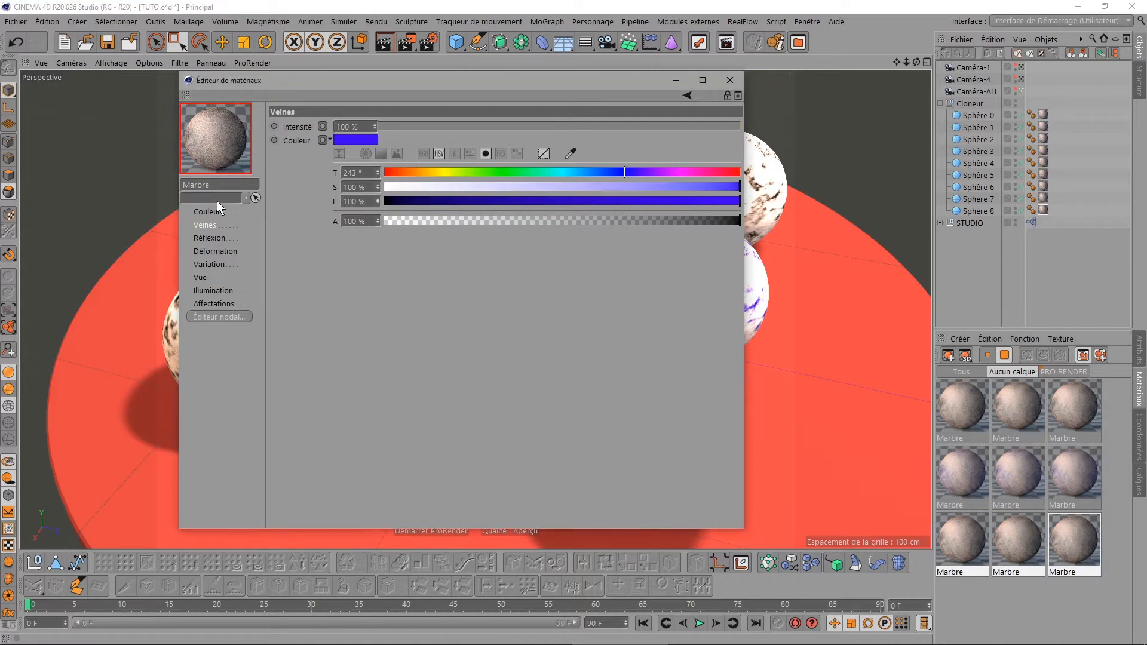
- Set the vein colour saturation (S) of the first, fourth and seventh Marbre materials to 0 %
{"action": "left_click", "coordinate": [959, 399]}
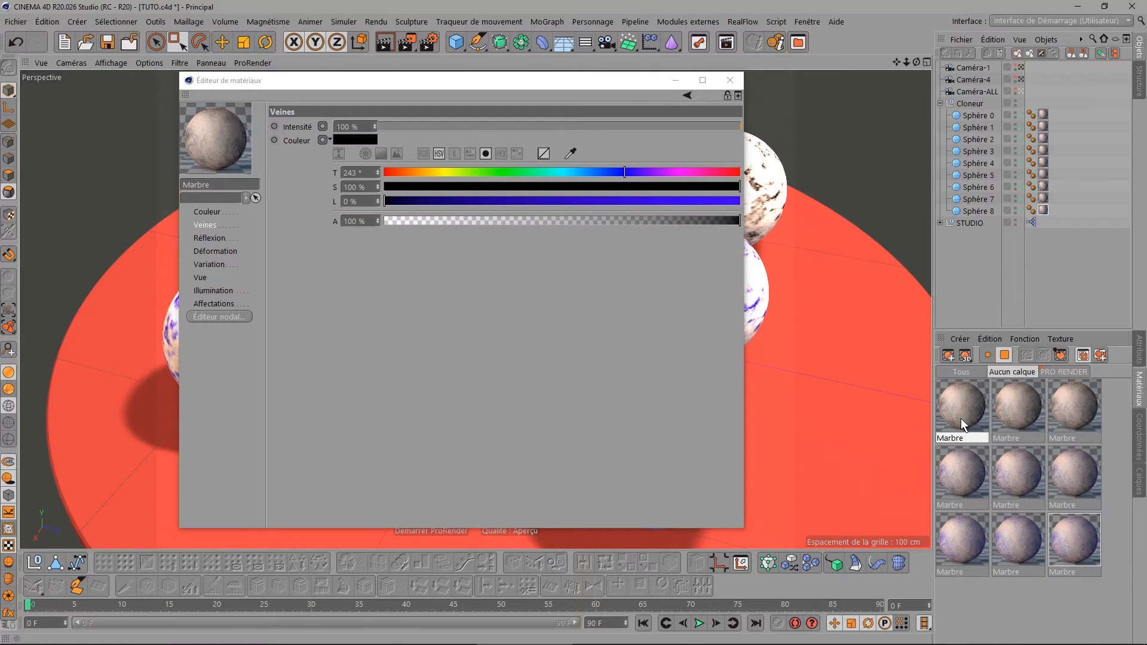
{"action": "left_click", "coordinate": [959, 467]}
{"action": "left_click", "coordinate": [952, 539]}
{"action": "left_click", "coordinate": [961, 415]}
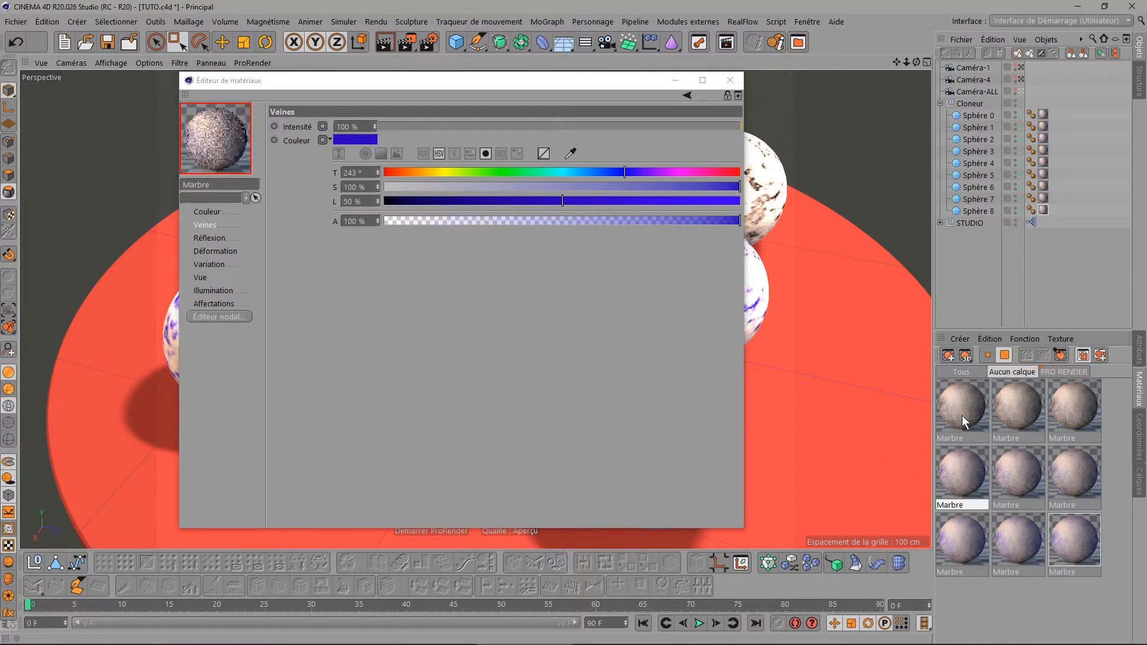
{"action": "left_click", "coordinate": [959, 472]}
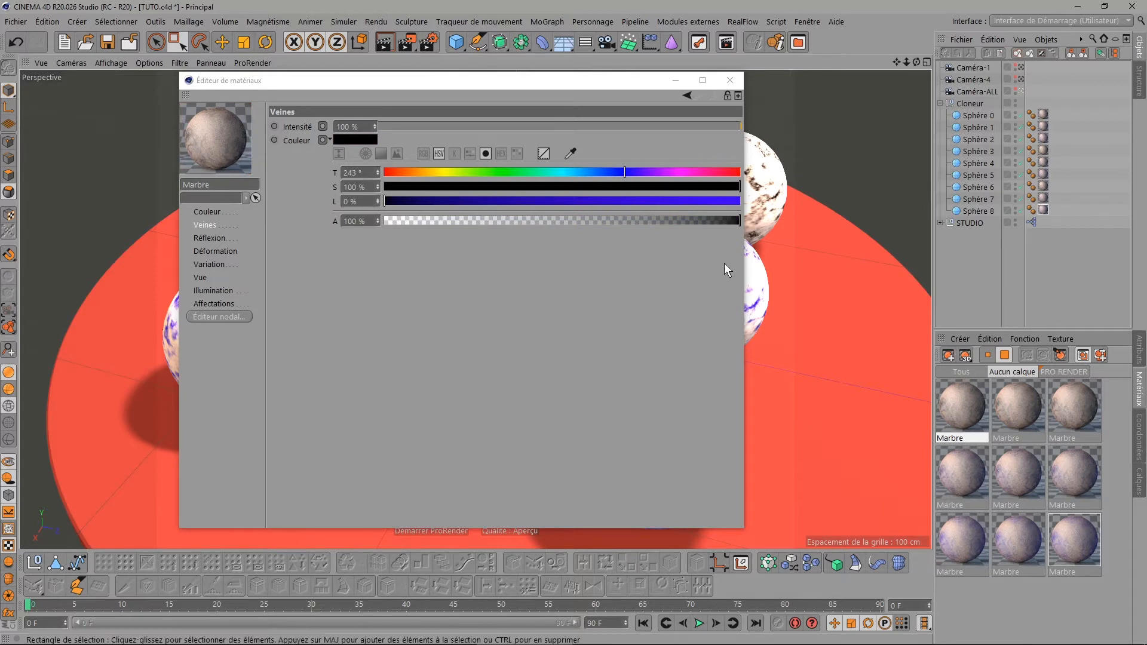
{"action": "type", "text": "0"}
{"action": "left_click", "coordinate": [958, 538]}
{"action": "left_click_drag", "start_coordinate": [366, 187], "coordinate": [311, 186]}
{"action": "type", "text": "0"}
- Set the vein colour saturation (S) of the second, fifth and eighth Marbre materials to 50 %
{"action": "left_click", "coordinate": [1016, 413]}
{"action": "type", "text": "0"}
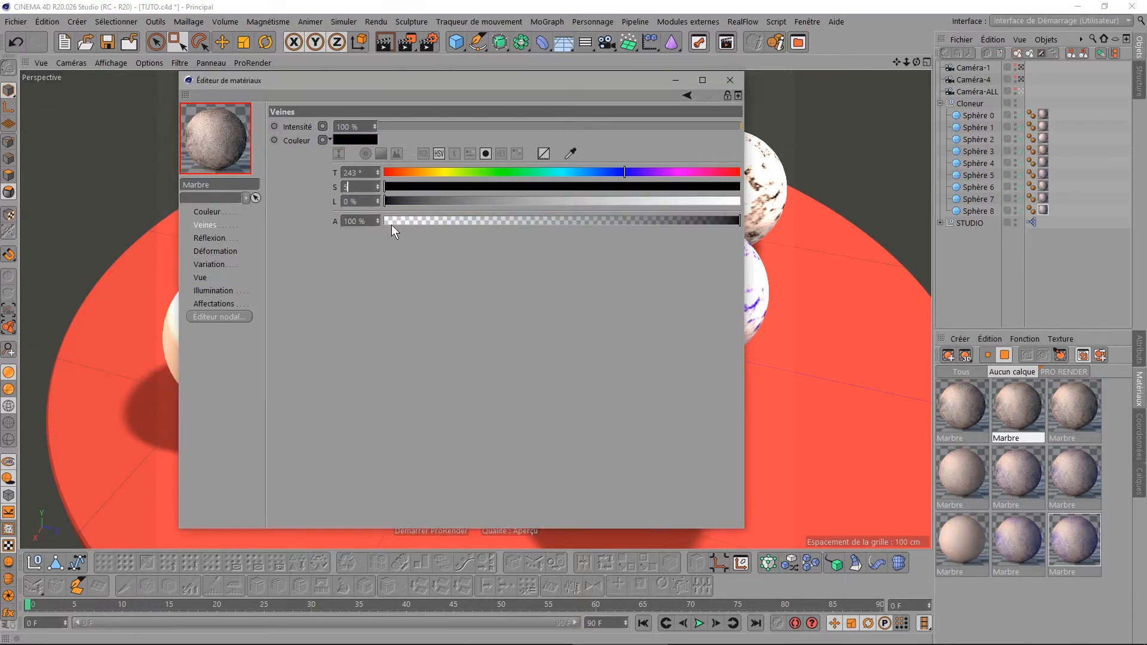
{"action": "left_click", "coordinate": [1015, 478]}
{"action": "left_click", "coordinate": [1017, 537]}
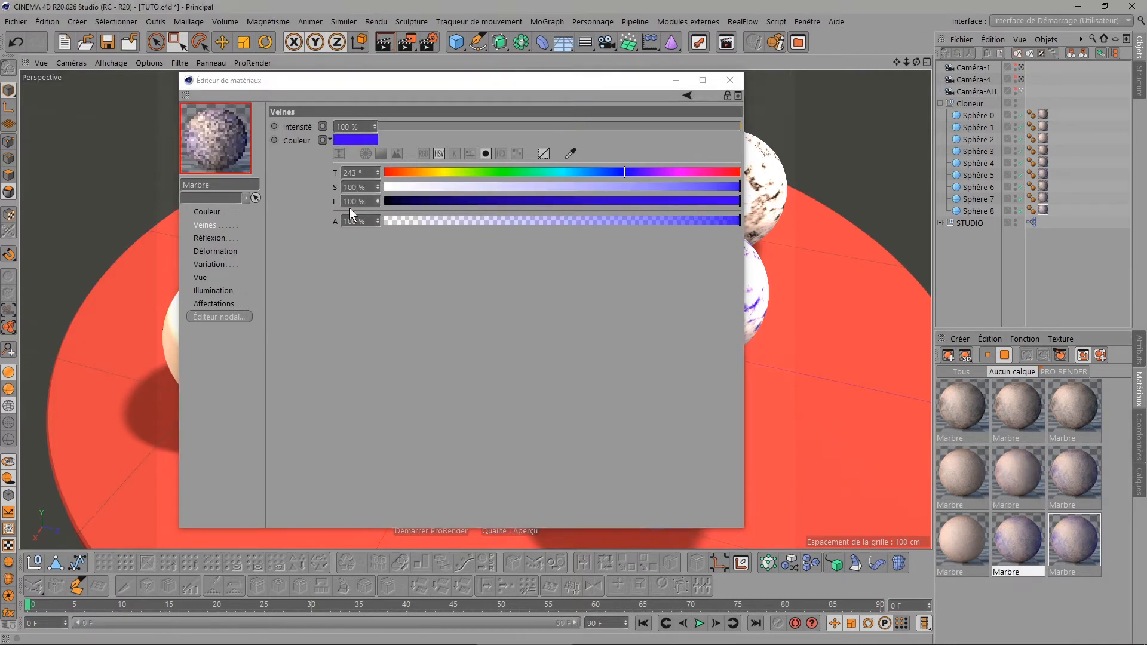
{"action": "left_click_drag", "start_coordinate": [369, 187], "coordinate": [293, 182]}
{"action": "type", "text": "50"}
- Enter 100 % as the vein colour saturation (S) of the third Marbre material and check the sixth and ninth
{"action": "left_click", "coordinate": [1073, 412]}
{"action": "left_click_drag", "start_coordinate": [368, 187], "coordinate": [292, 182]}
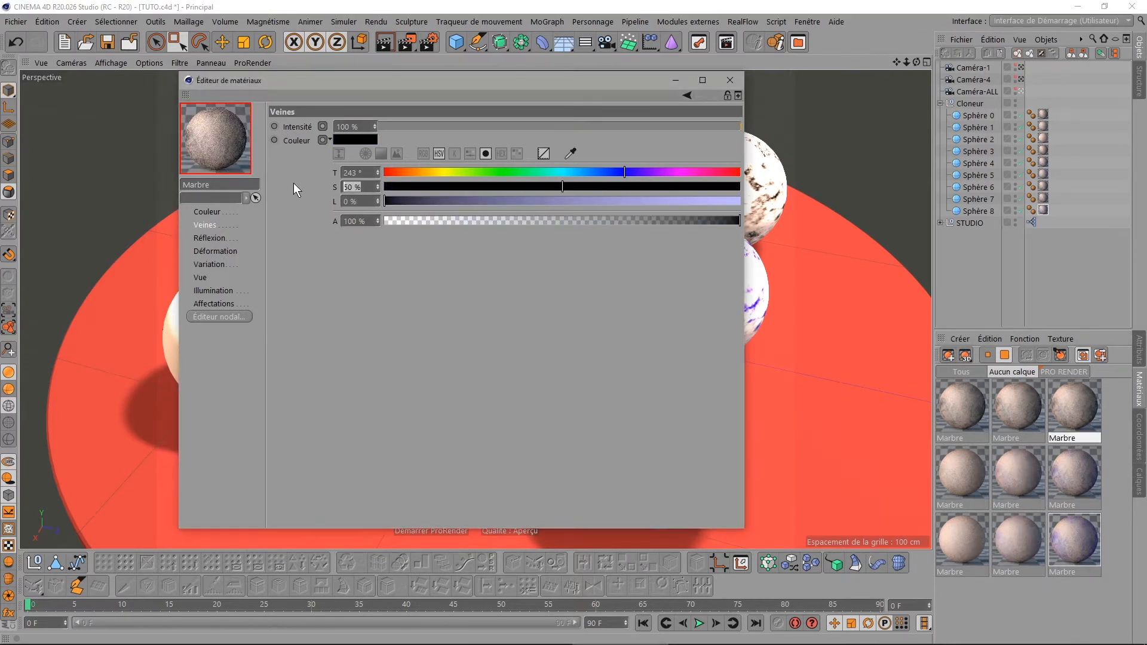
{"action": "type", "text": "100"}
{"action": "left_click", "coordinate": [1072, 541]}
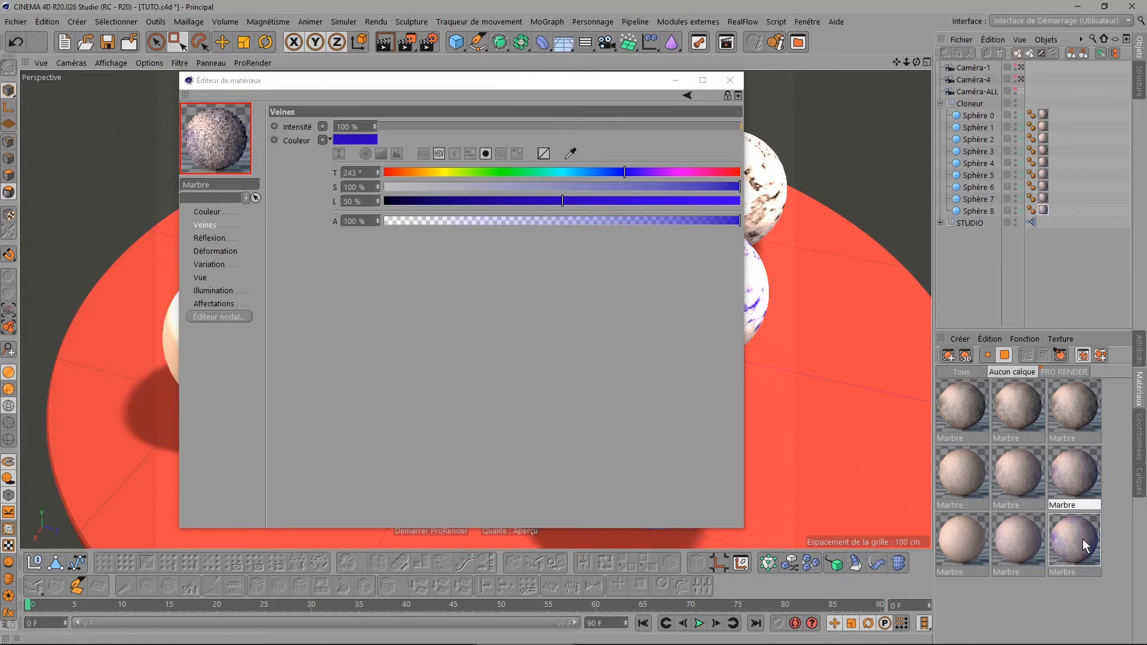
- Render the nine veined spheres to the picture viewer, examine the vein colours, and close the render
{"action": "left_click", "coordinate": [1074, 412]}
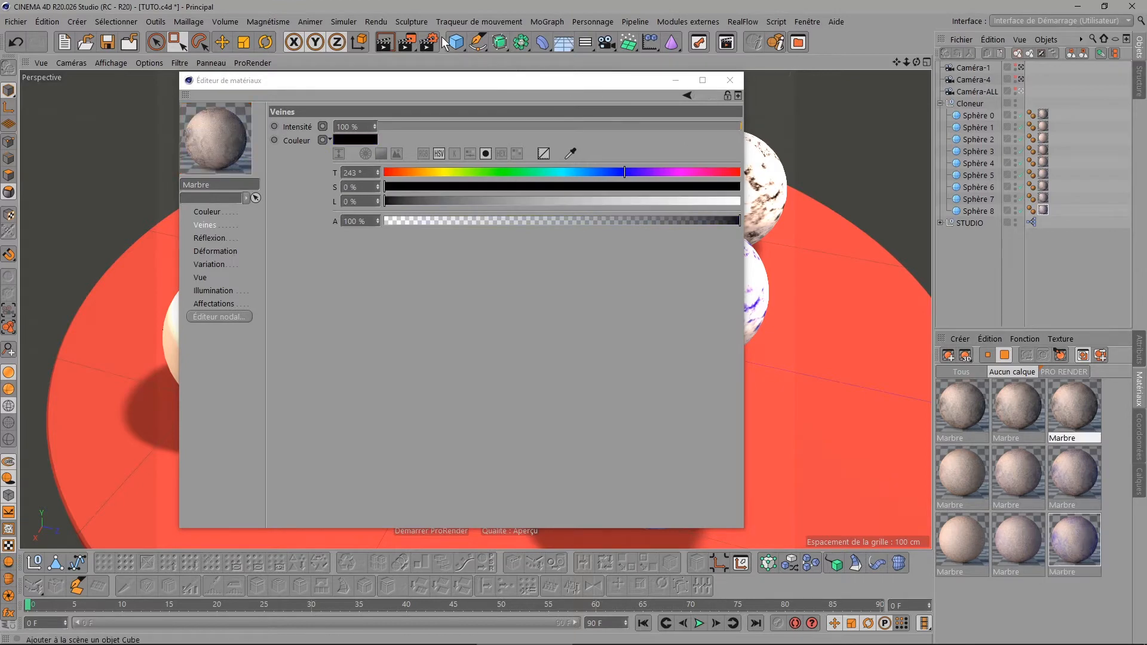
{"action": "left_click", "coordinate": [406, 42]}
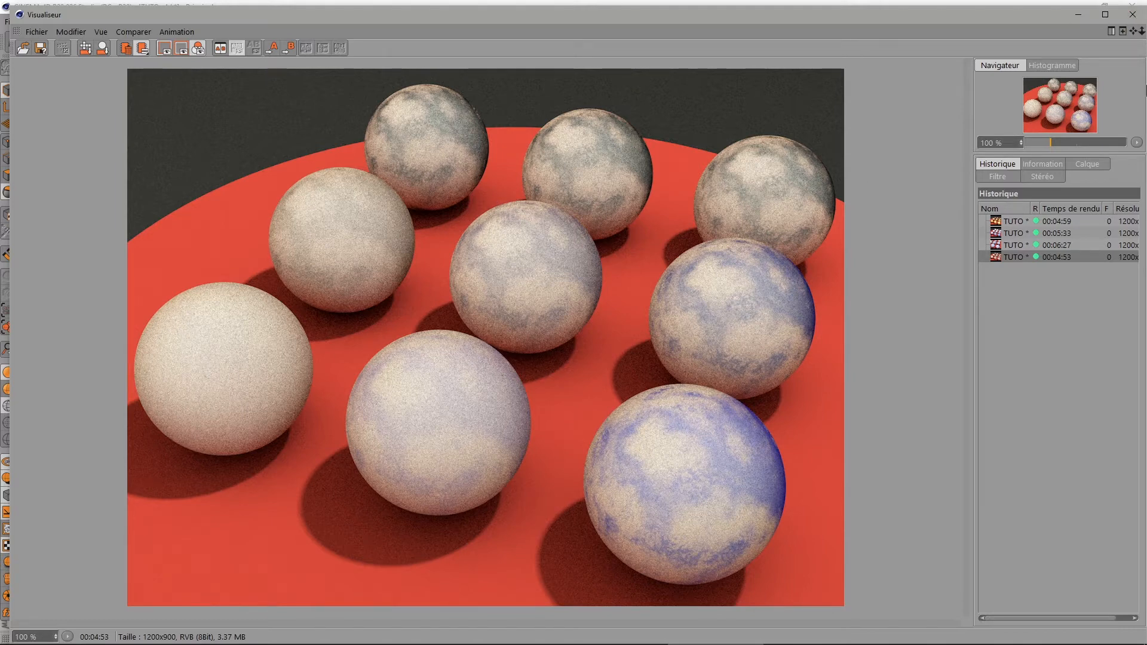
{"action": "left_click", "coordinate": [1132, 13]}
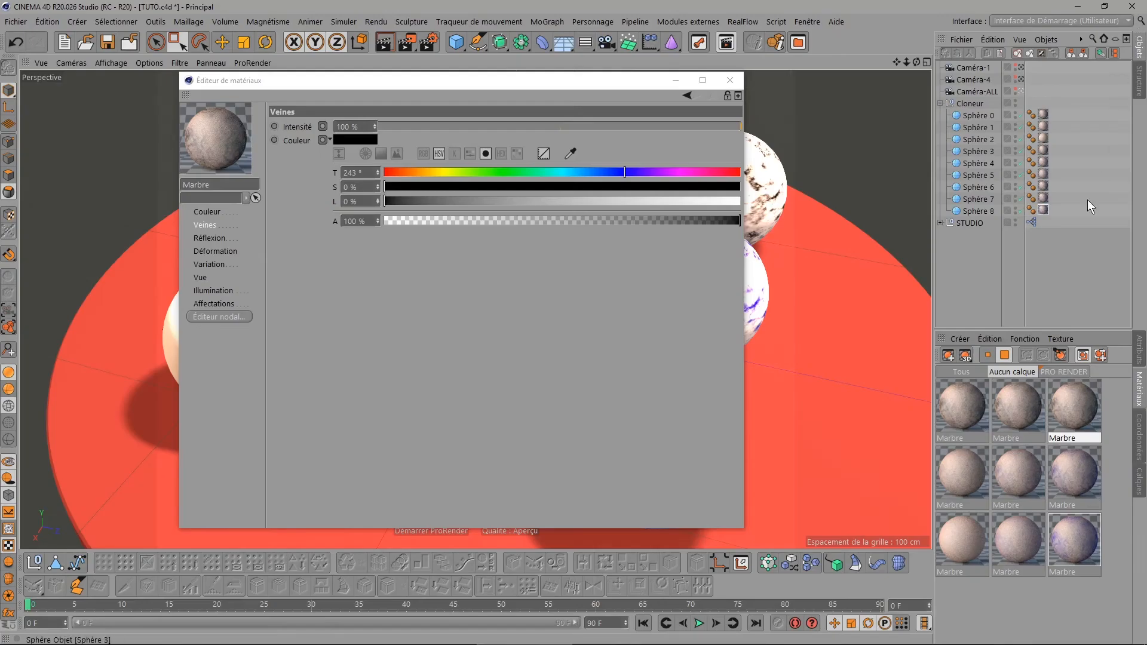
- Set the base colour of all nine Marbre materials to hue (T) 58° and saturation (S) 74 %
{"action": "left_click", "coordinate": [958, 411]}
{"action": "left_click", "coordinate": [1070, 534], "text": "shift"}
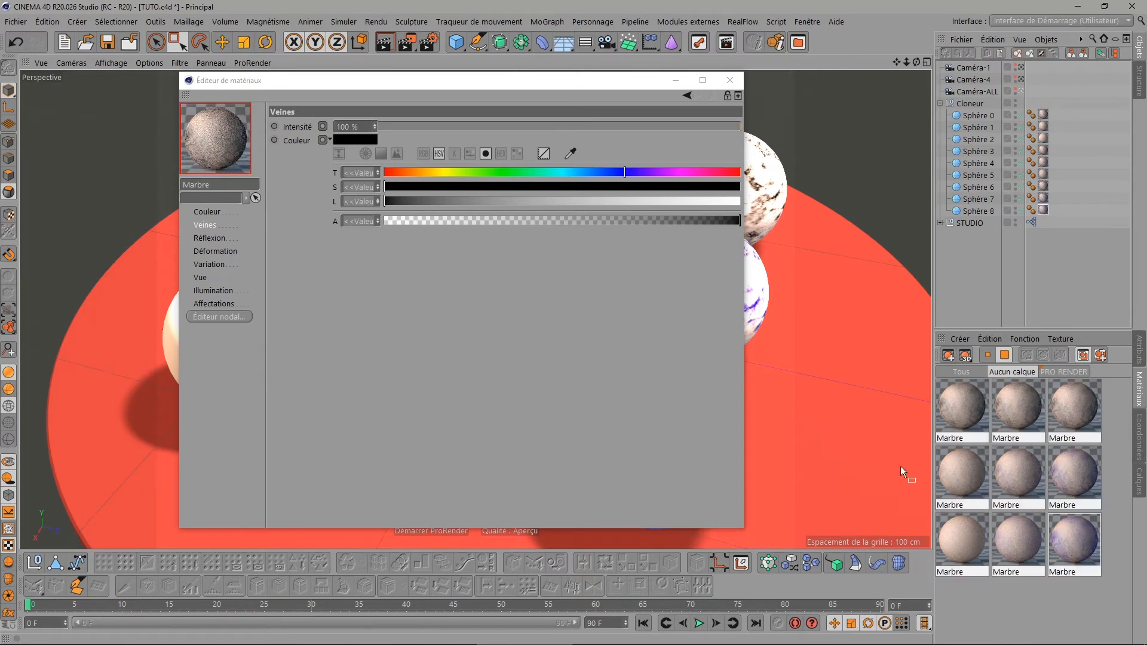
{"action": "left_click", "coordinate": [206, 211]}
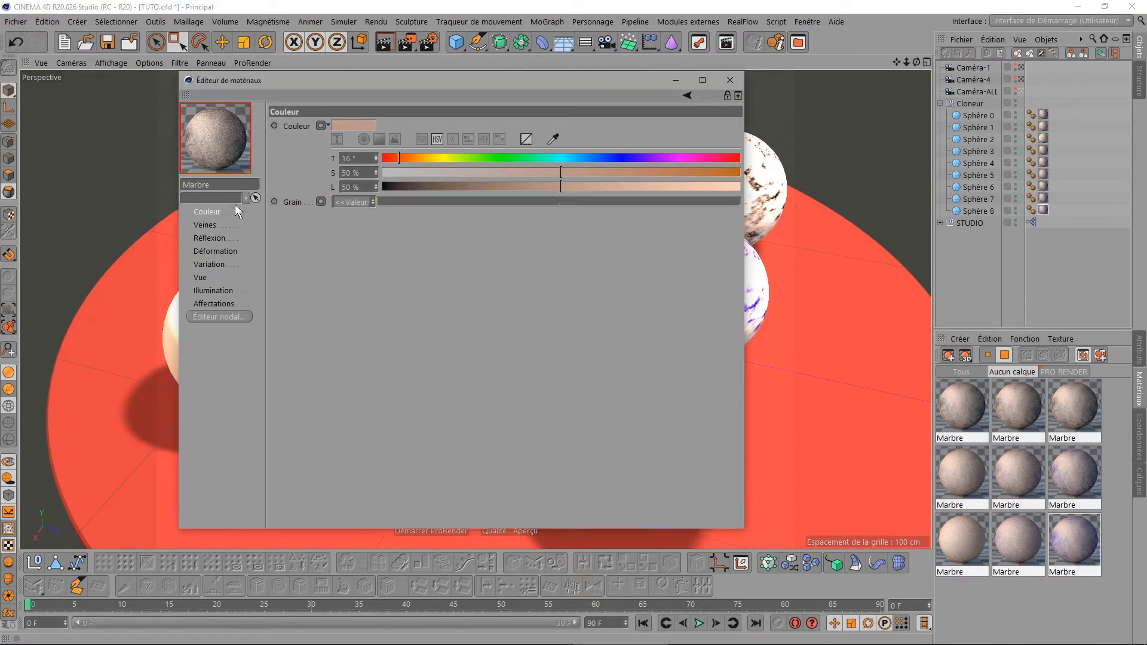
{"action": "left_click", "coordinate": [440, 159]}
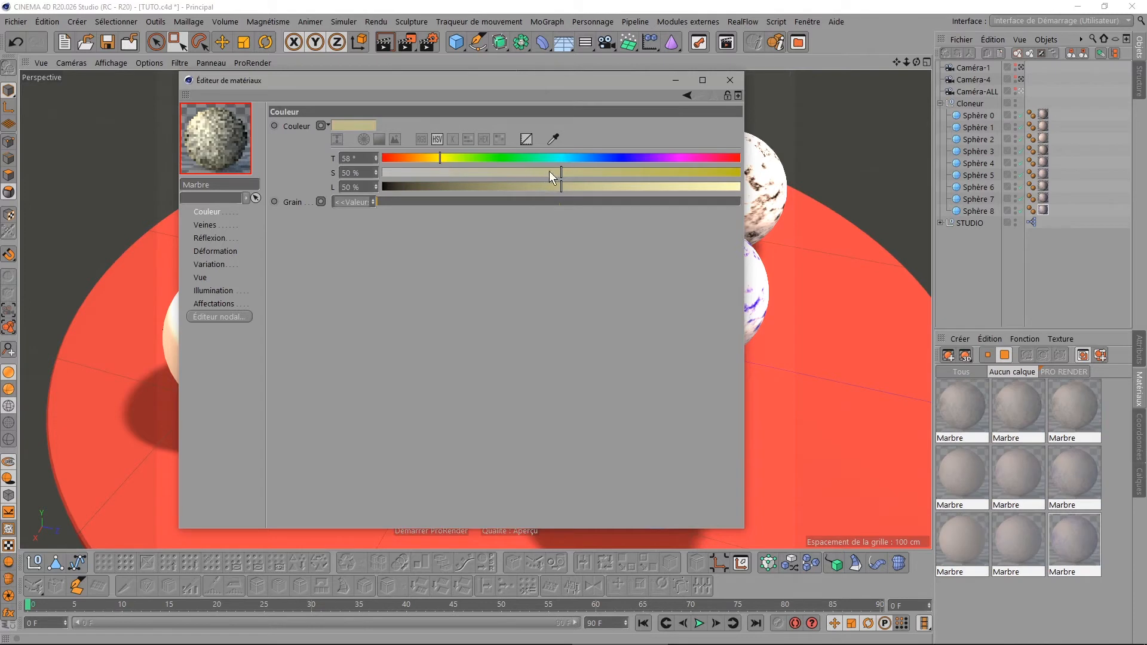
{"action": "left_click", "coordinate": [647, 173]}
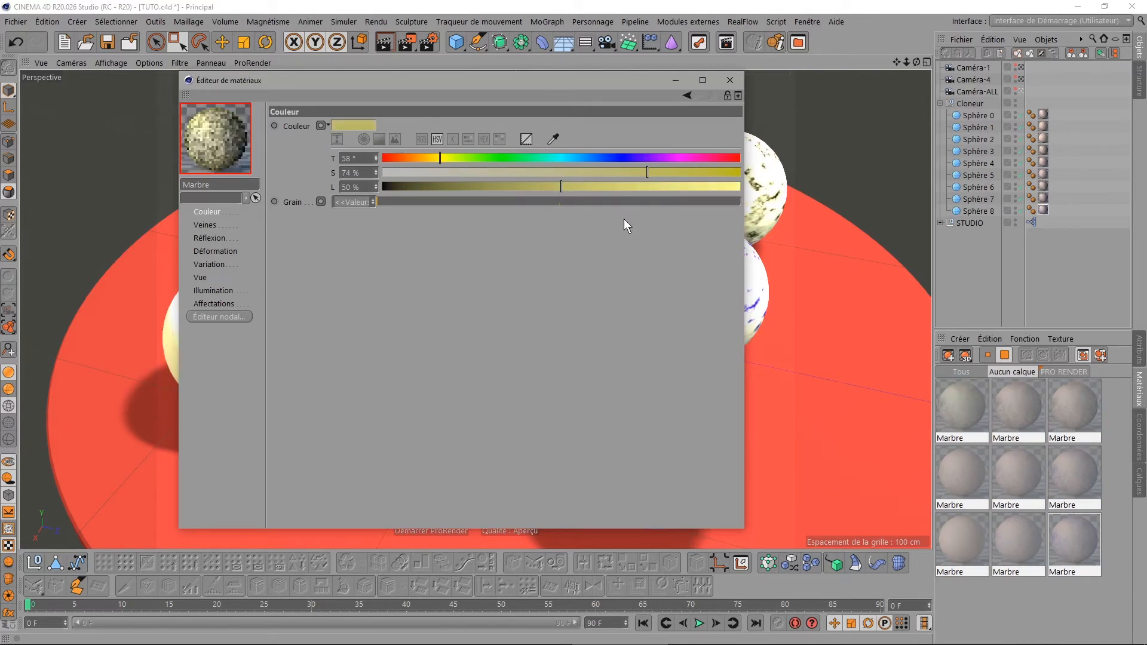
- Make the veins of all nine Marbre materials red with T 0°, S 100 % and L 100 %
{"action": "left_click", "coordinate": [206, 227]}
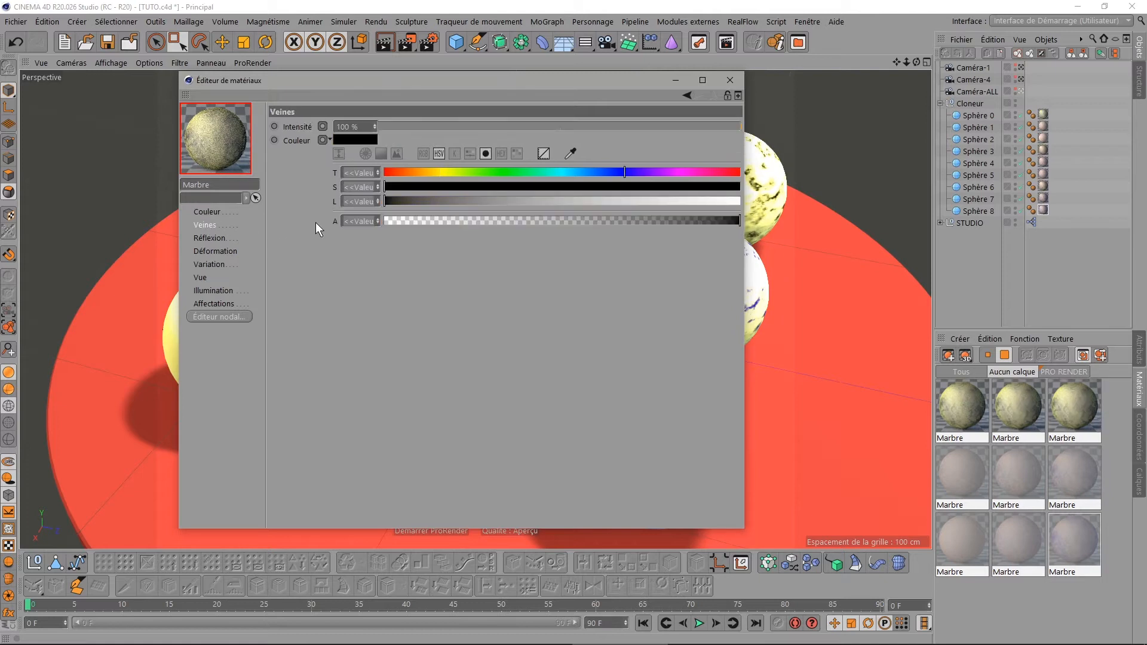
{"action": "left_click_drag", "start_coordinate": [400, 174], "coordinate": [351, 173]}
{"action": "mouse_move", "coordinate": [720, 188]}
{"action": "left_mouse_down"}
{"action": "mouse_move", "coordinate": [742, 189]}
{"action": "mouse_move", "coordinate": [745, 202]}
{"action": "left_mouse_up"}
{"action": "left_click", "coordinate": [733, 202]}
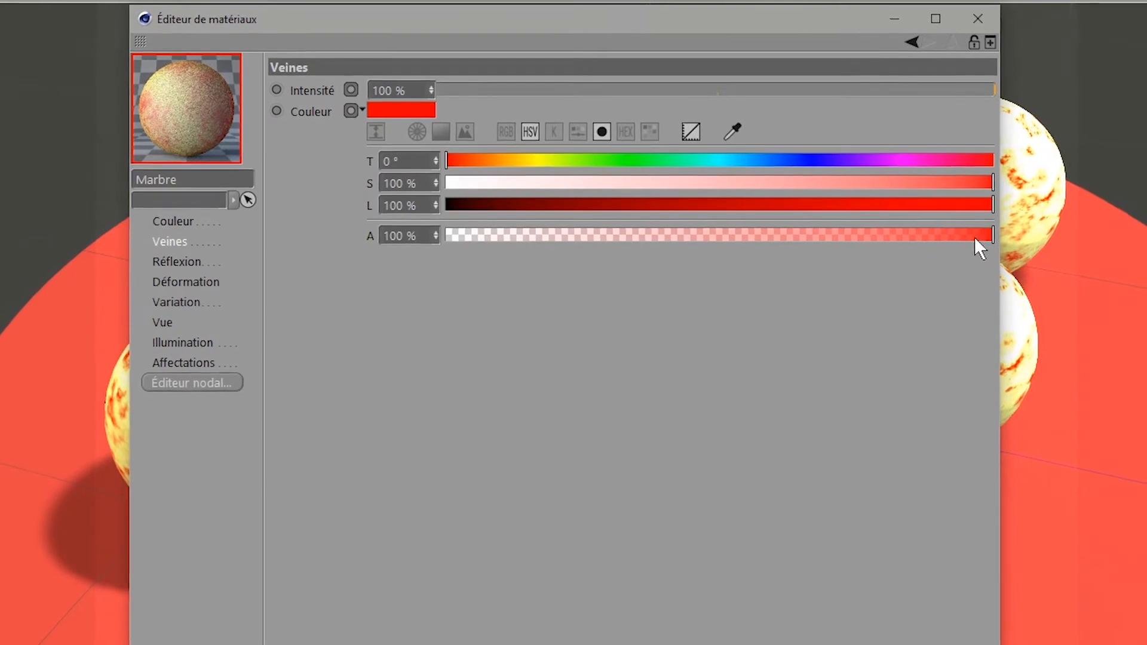
- Try a lower alpha (A) and lightness (L) on the red vein colour, then restore both to 100 %
{"action": "left_click_drag", "start_coordinate": [984, 234], "coordinate": [708, 227]}
{"action": "left_click", "coordinate": [733, 231]}
{"action": "left_click", "coordinate": [733, 231]}
{"action": "left_click", "coordinate": [733, 231]}
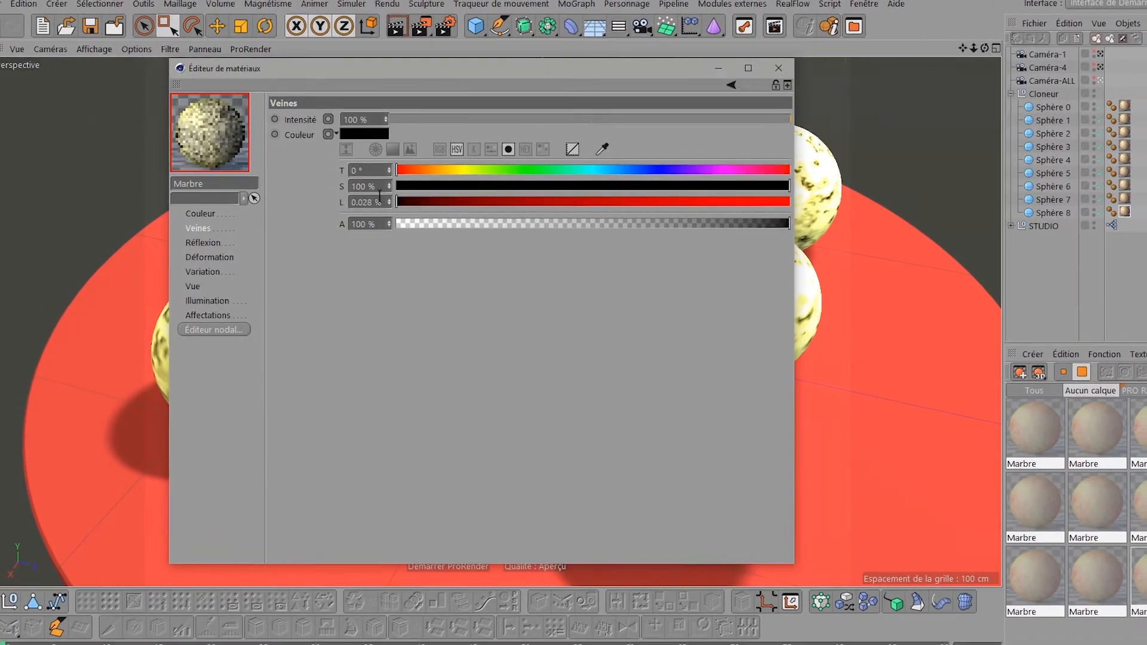
{"action": "left_click_drag", "start_coordinate": [396, 202], "coordinate": [757, 210]}
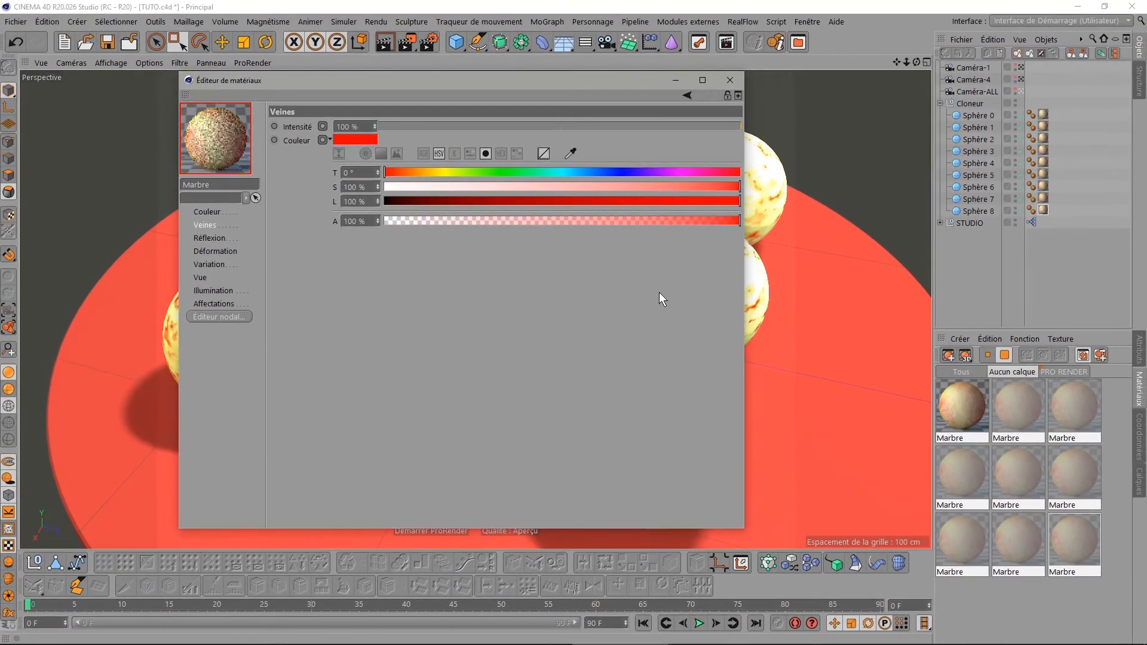
- Enable reflection on all nine Marbre materials and set the reflection intensity of the first column's three materials to 20 %
{"action": "left_click", "coordinate": [210, 238]}
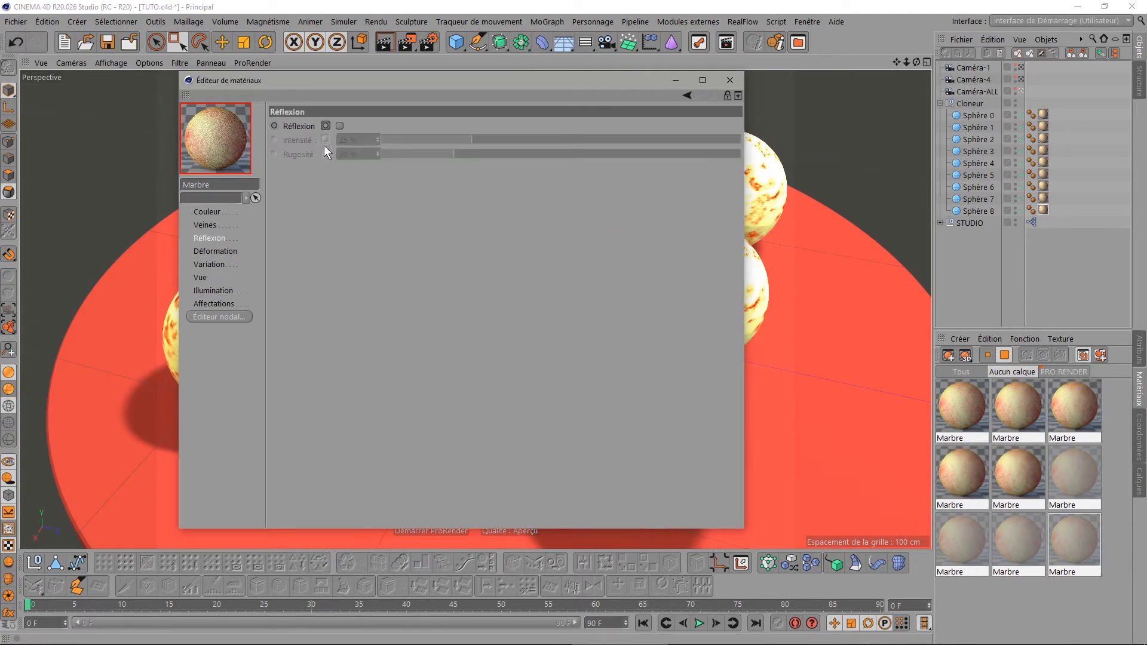
{"action": "left_click", "coordinate": [339, 125]}
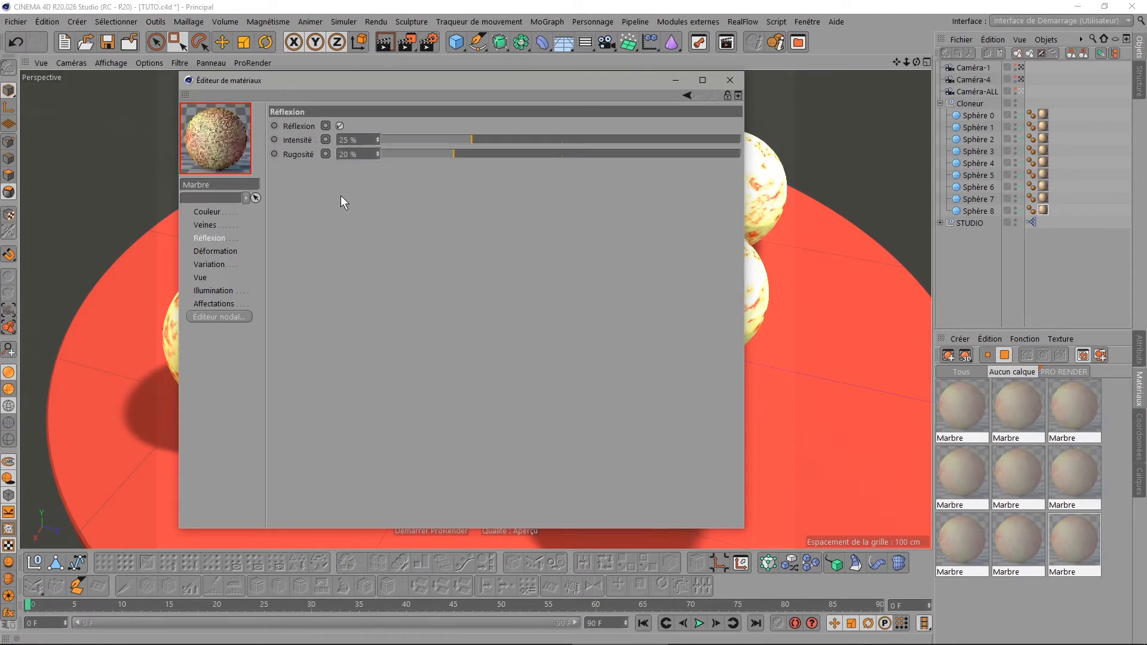
{"action": "left_click", "coordinate": [943, 405]}
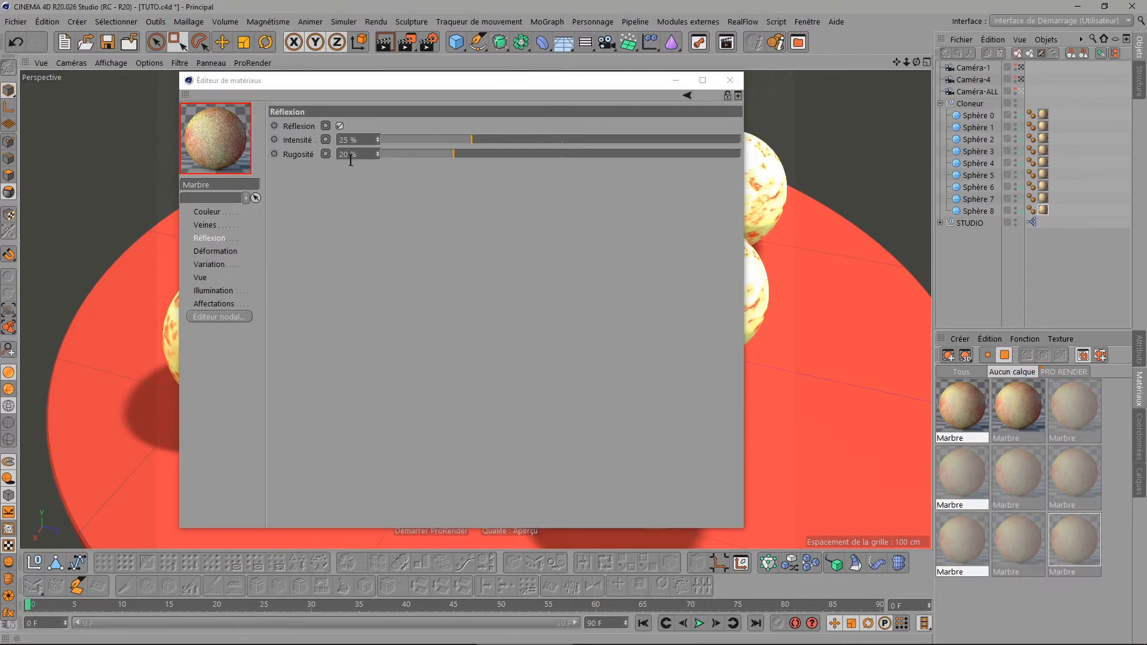
{"action": "left_click_drag", "start_coordinate": [360, 140], "coordinate": [284, 137]}
{"action": "type", "text": "20"}
{"action": "key", "text": "Return"}
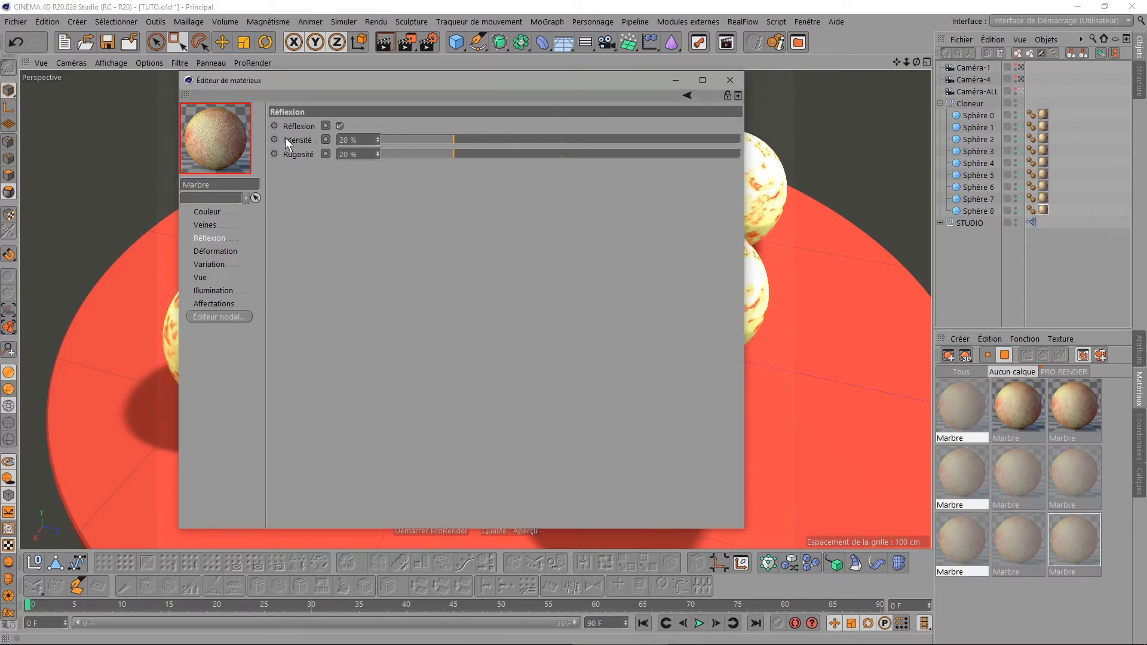
- Set the reflection intensity of the three Marbre materials in the middle column to 60 %
{"action": "left_click", "coordinate": [1021, 409]}
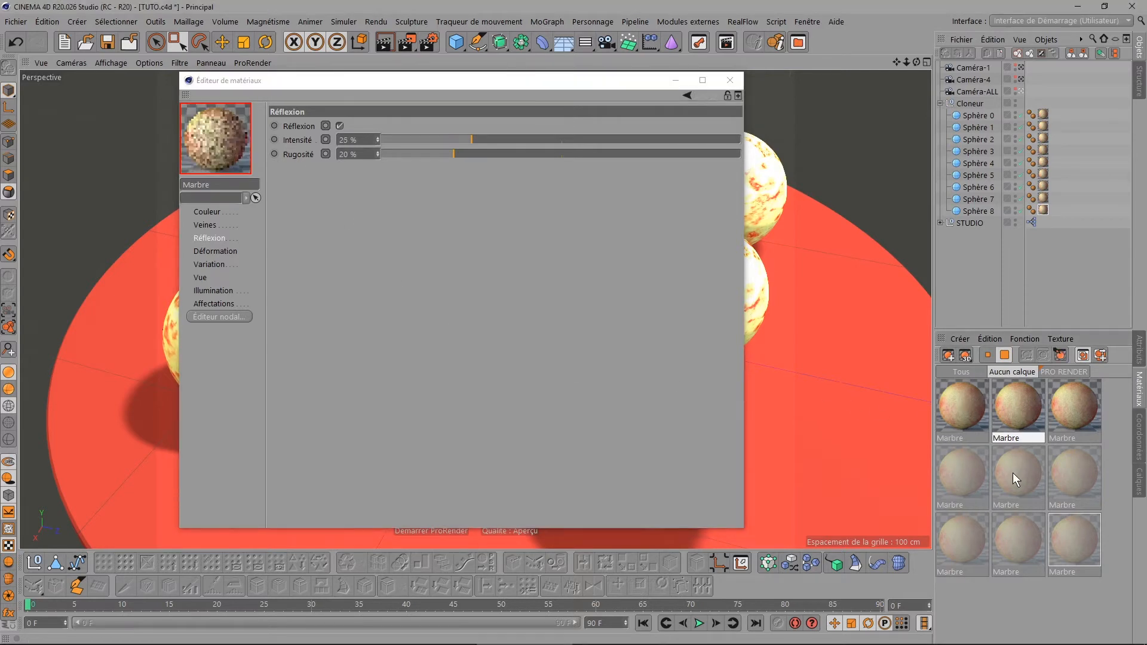
{"action": "left_click", "coordinate": [1013, 471], "text": "ctrl"}
{"action": "left_click", "coordinate": [1013, 540], "text": "ctrl"}
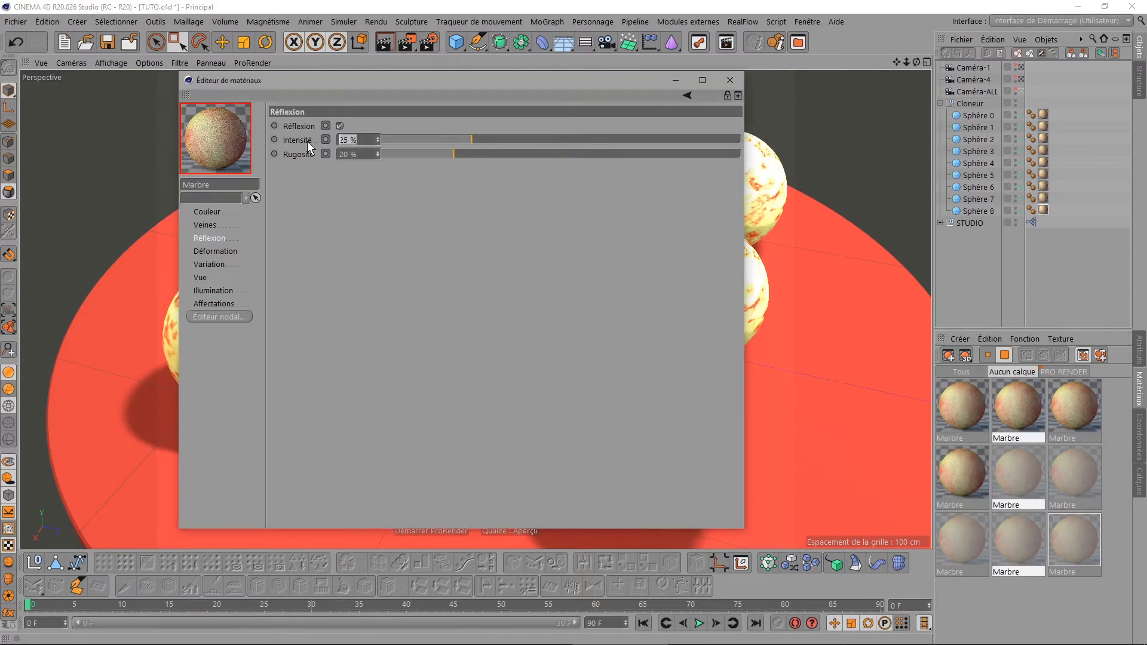
{"action": "double_click", "coordinate": [366, 140]}
{"action": "type", "text": "60"}
{"action": "key", "text": "Return"}
- Set the reflection intensity of the three Marbre materials in the third column to 100 %
{"action": "left_click", "coordinate": [1069, 406]}
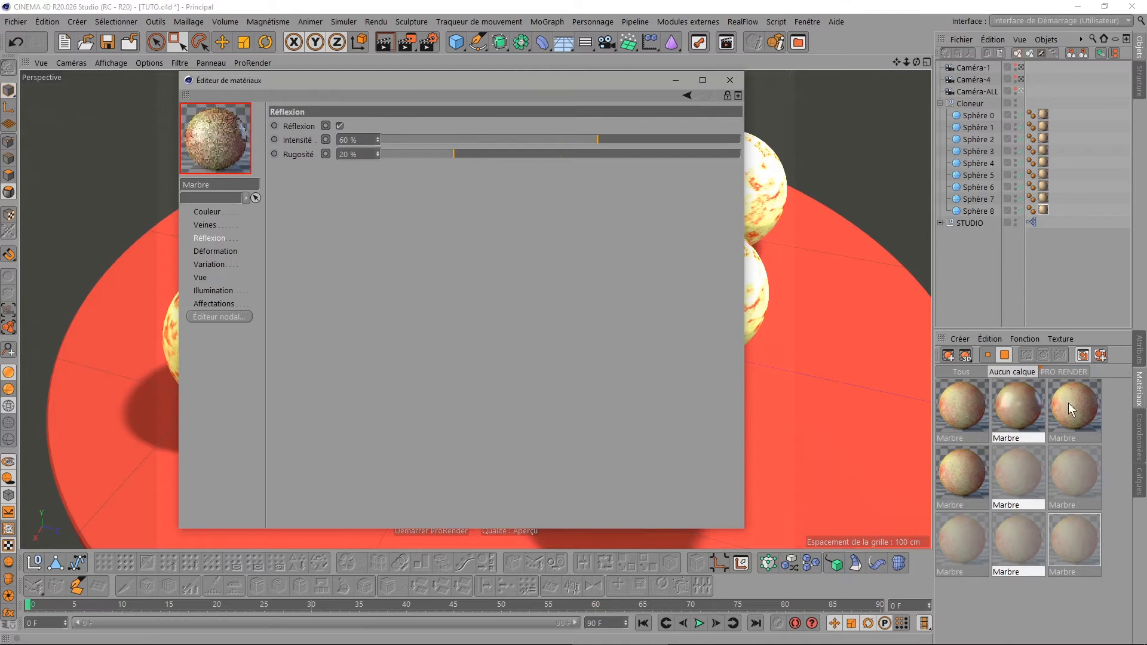
{"action": "left_click", "coordinate": [1069, 475], "text": "ctrl"}
{"action": "left_click", "coordinate": [1072, 537], "text": "ctrl"}
{"action": "double_click", "coordinate": [365, 140]}
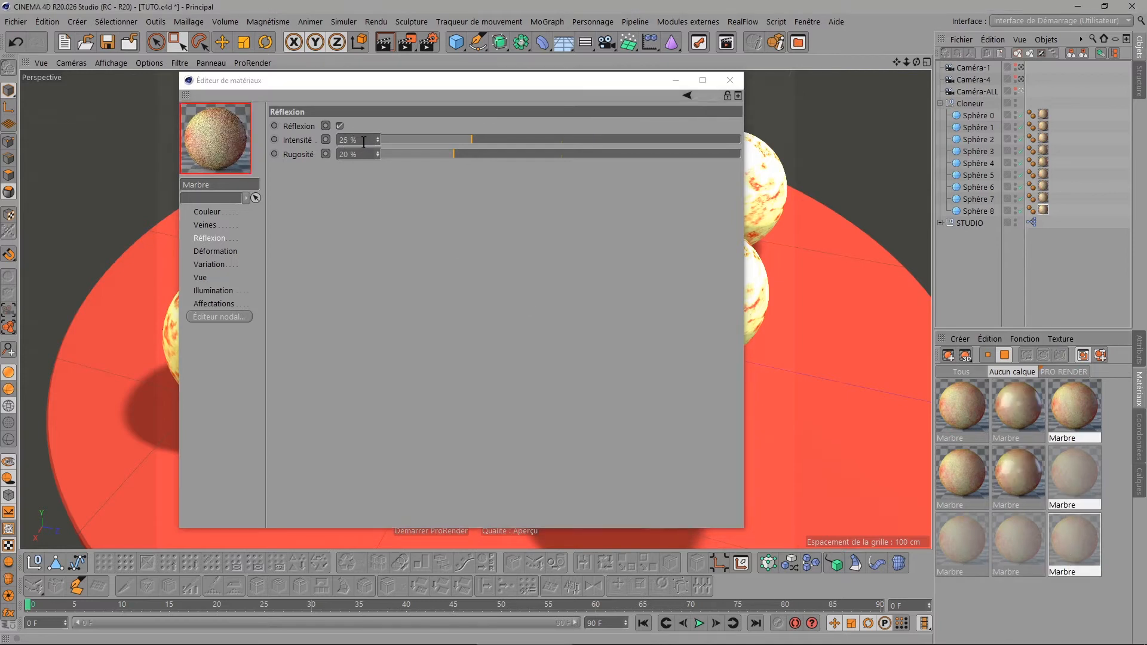
{"action": "type", "text": "100"}
{"action": "key", "text": "Return"}
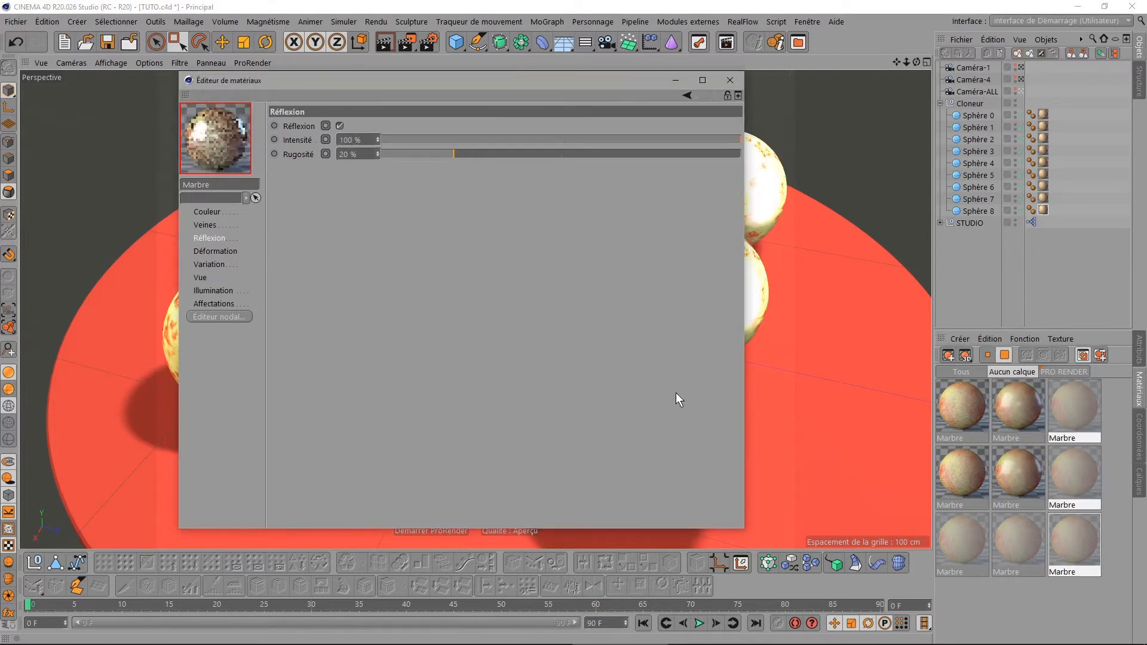
- Set the reflection roughness (Rugosité) of the three Marbre materials in the first row to 0 %
{"action": "left_click", "coordinate": [962, 406]}
{"action": "left_click", "coordinate": [1023, 406], "text": "ctrl"}
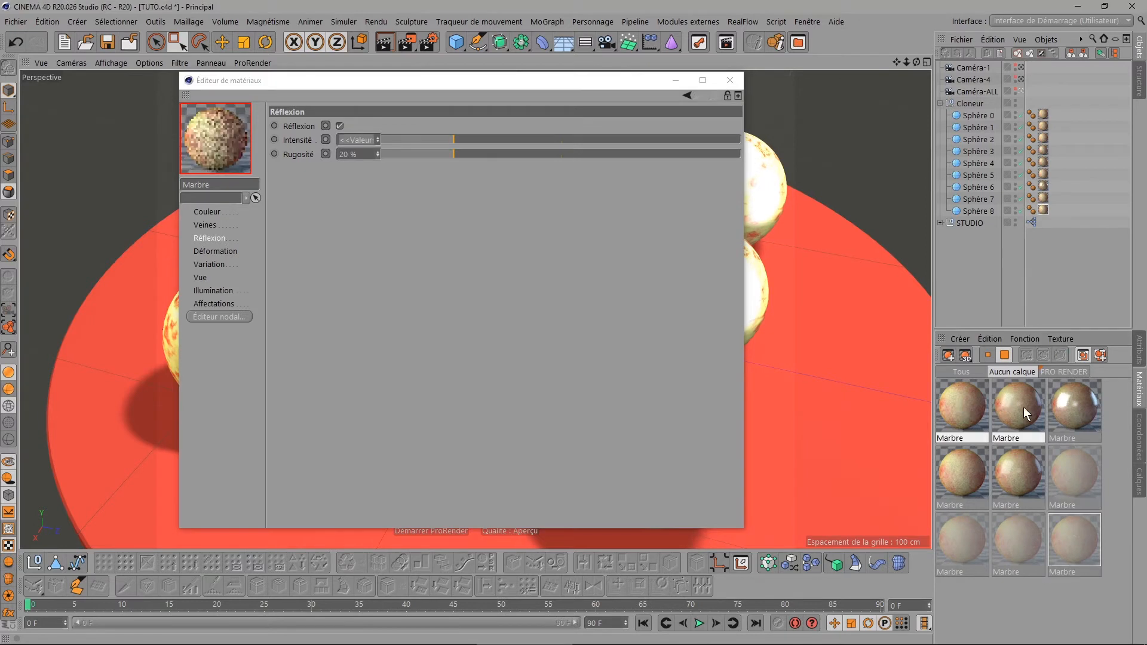
{"action": "left_click", "coordinate": [1066, 413], "text": "ctrl"}
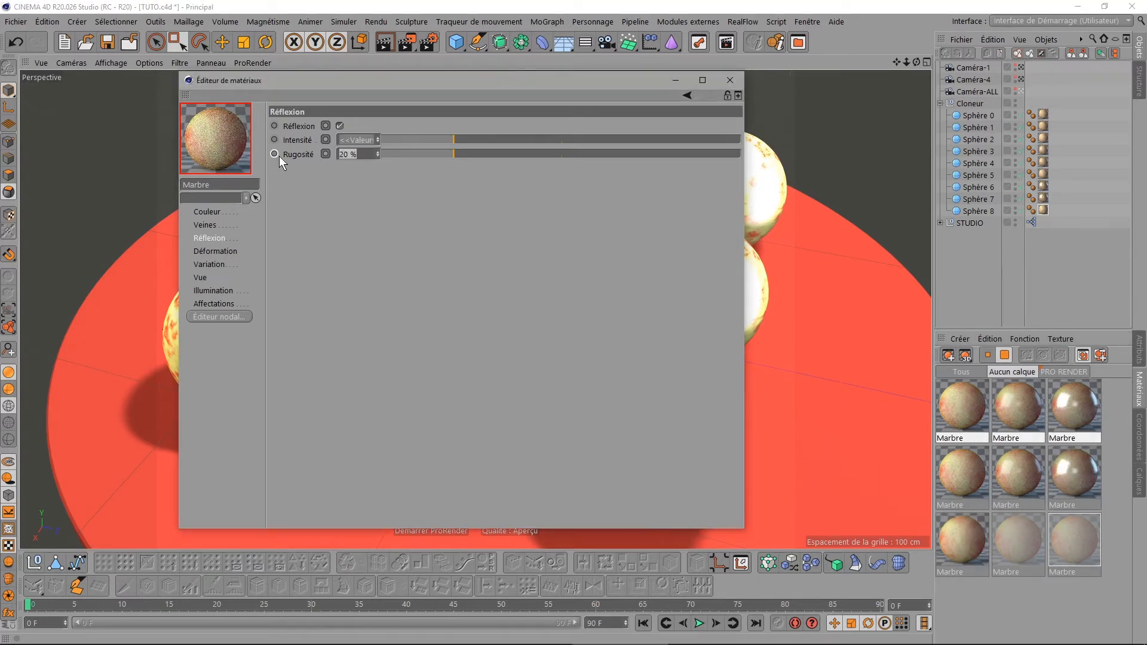
{"action": "type", "text": "0"}
{"action": "key", "text": "Return"}
- Set the reflection roughness (Rugosité) of the three Marbre materials in the middle row to 15 %
{"action": "left_click", "coordinate": [973, 475]}
{"action": "left_click", "coordinate": [1018, 475], "text": "ctrl"}
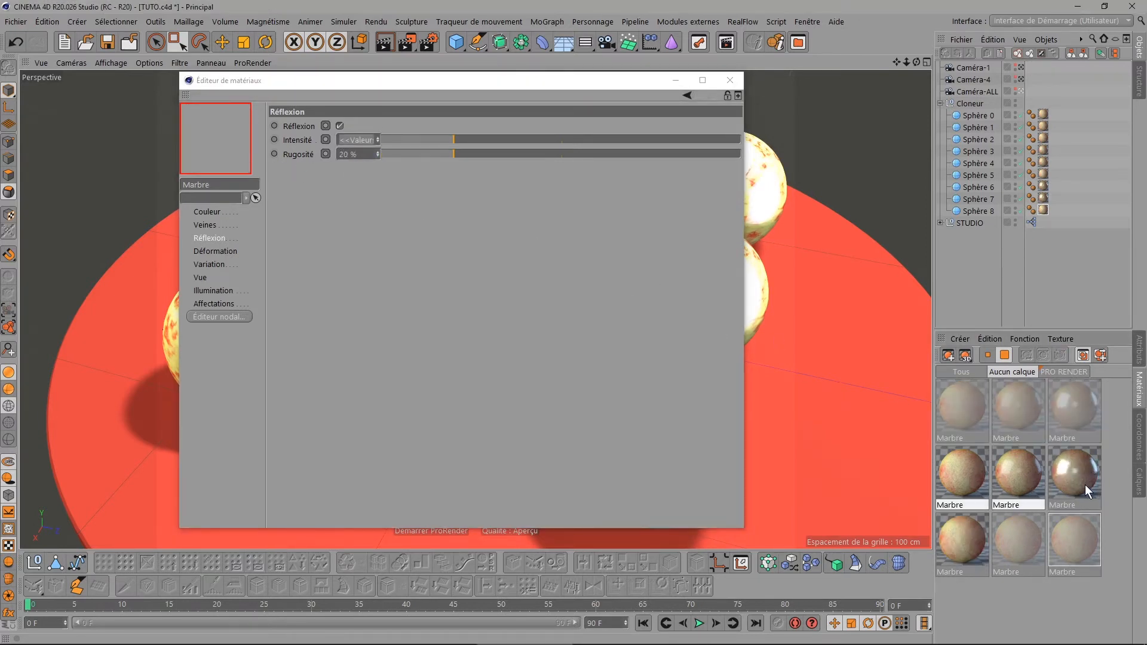
{"action": "left_click", "coordinate": [1085, 483], "text": "ctrl"}
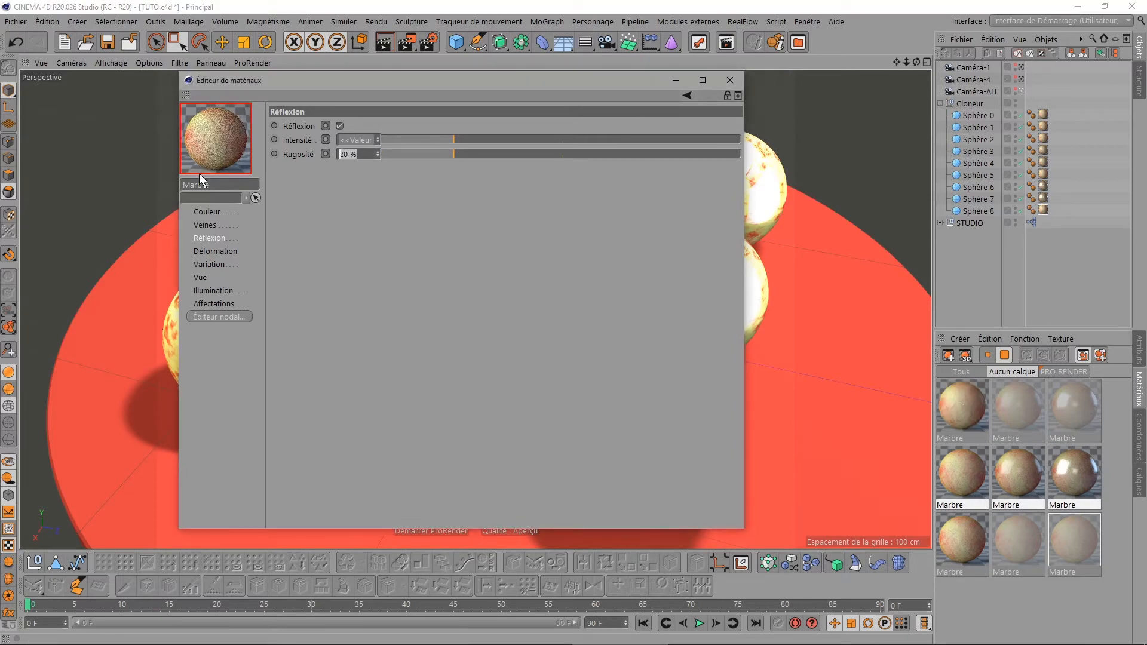
{"action": "type", "text": "15"}
{"action": "key", "text": "Return"}
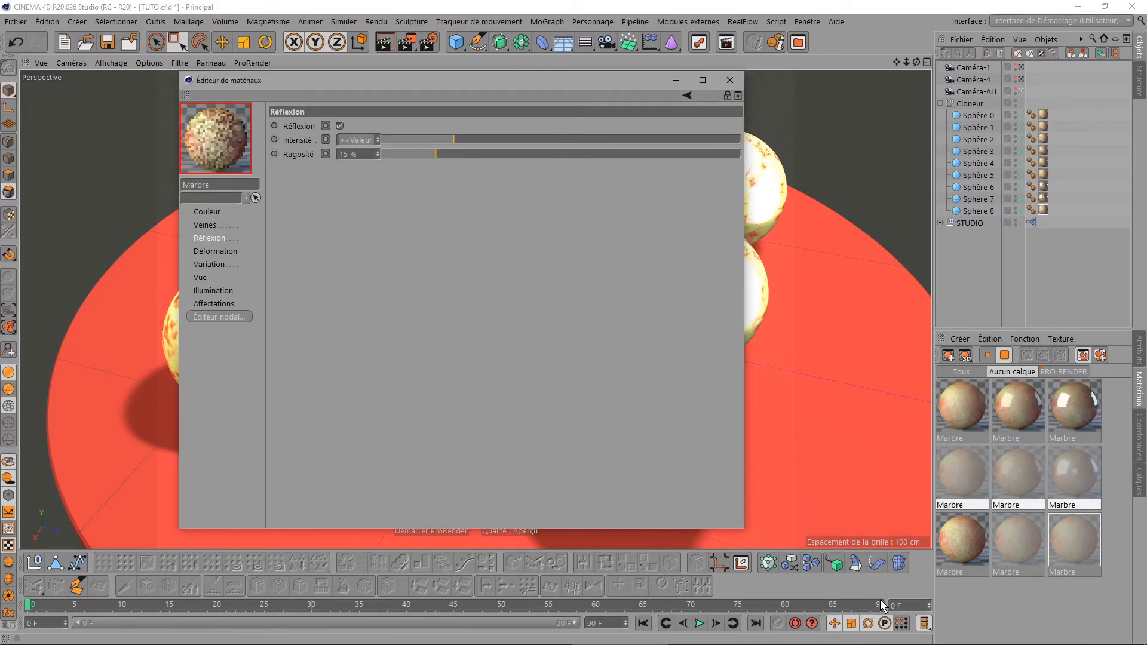
- Set the reflection roughness (Rugosité) of the three Marbre materials in the last row to 35 %
{"action": "left_click", "coordinate": [959, 543]}
{"action": "left_click", "coordinate": [1026, 540], "text": "ctrl"}
{"action": "left_click", "coordinate": [1077, 534], "text": "ctrl"}
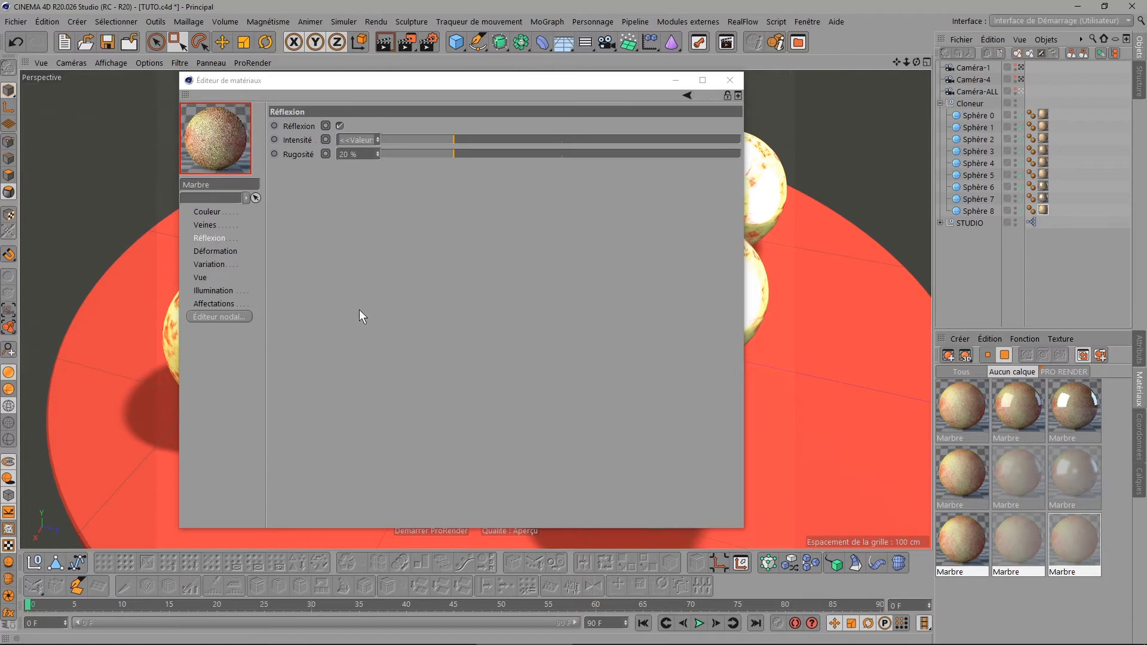
{"action": "left_click_drag", "start_coordinate": [366, 155], "coordinate": [266, 190]}
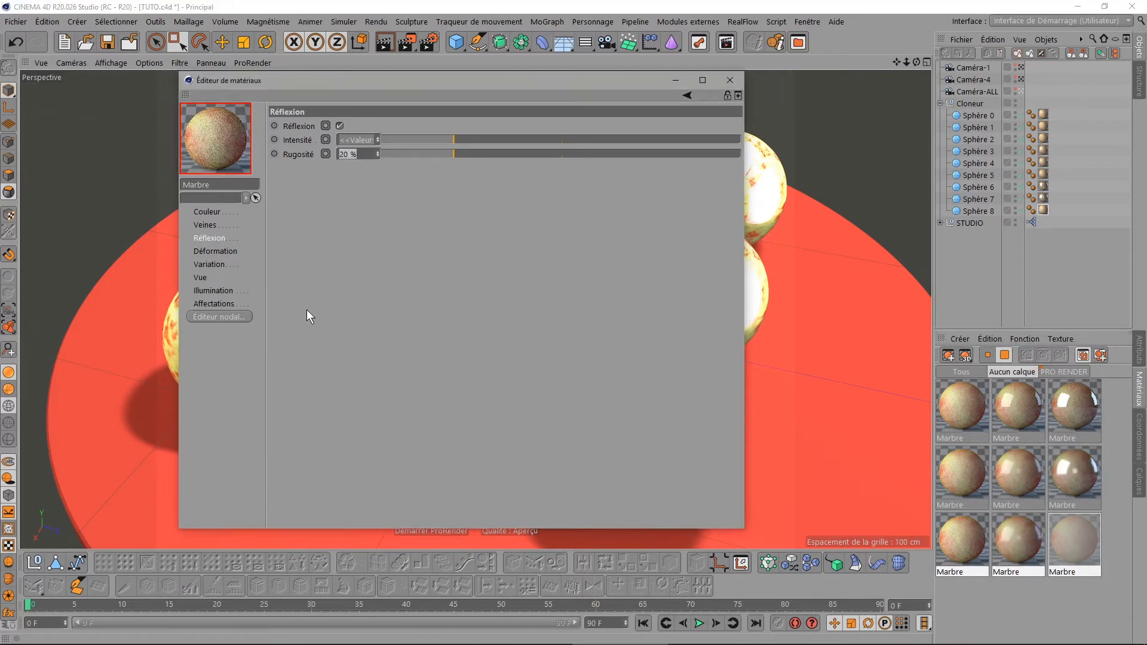
{"action": "type", "text": "35"}
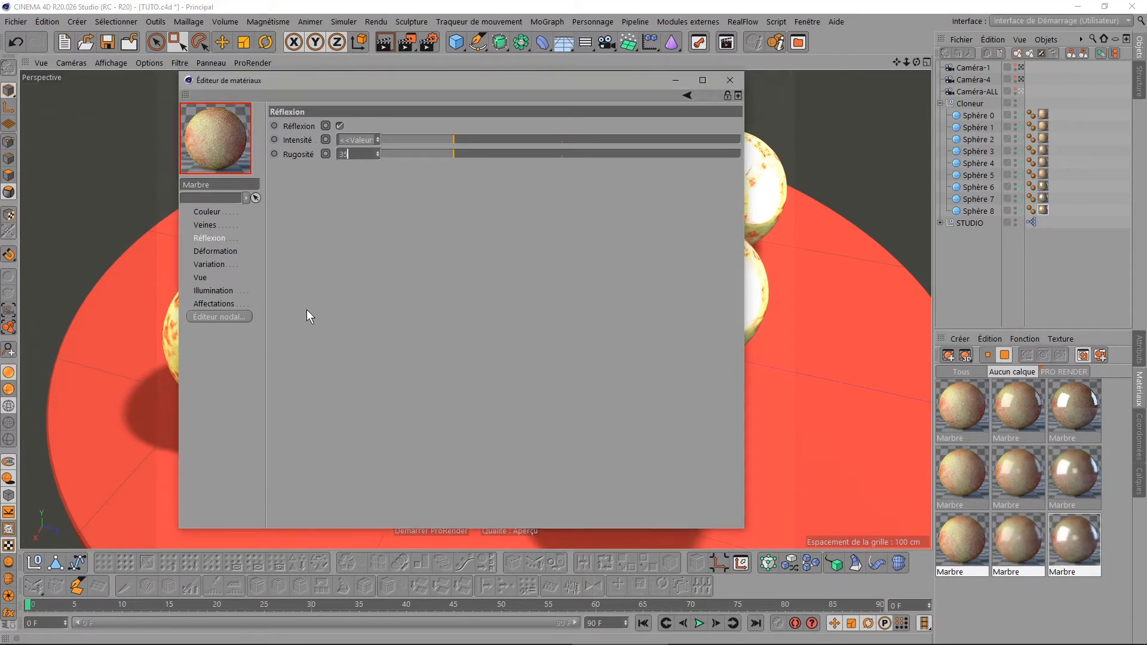
{"action": "key", "text": "Return"}
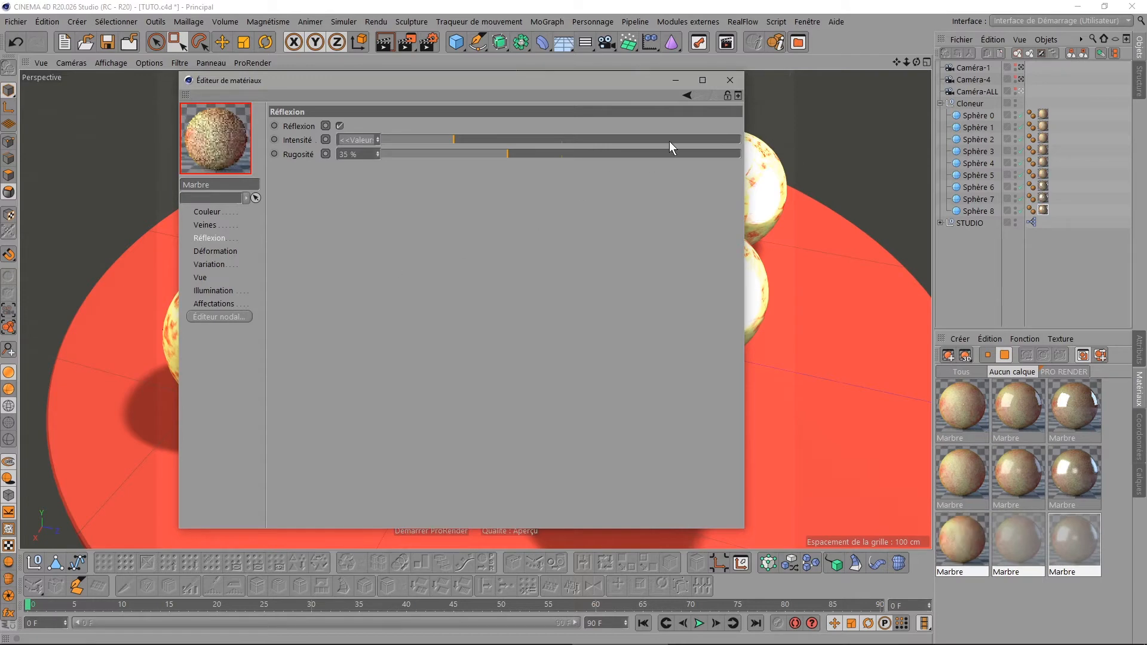
- Close the material editor, render the nine reflective spheres to the picture viewer, examine the reflections, and close the render
{"action": "left_click", "coordinate": [730, 79]}
{"action": "left_click", "coordinate": [405, 41]}
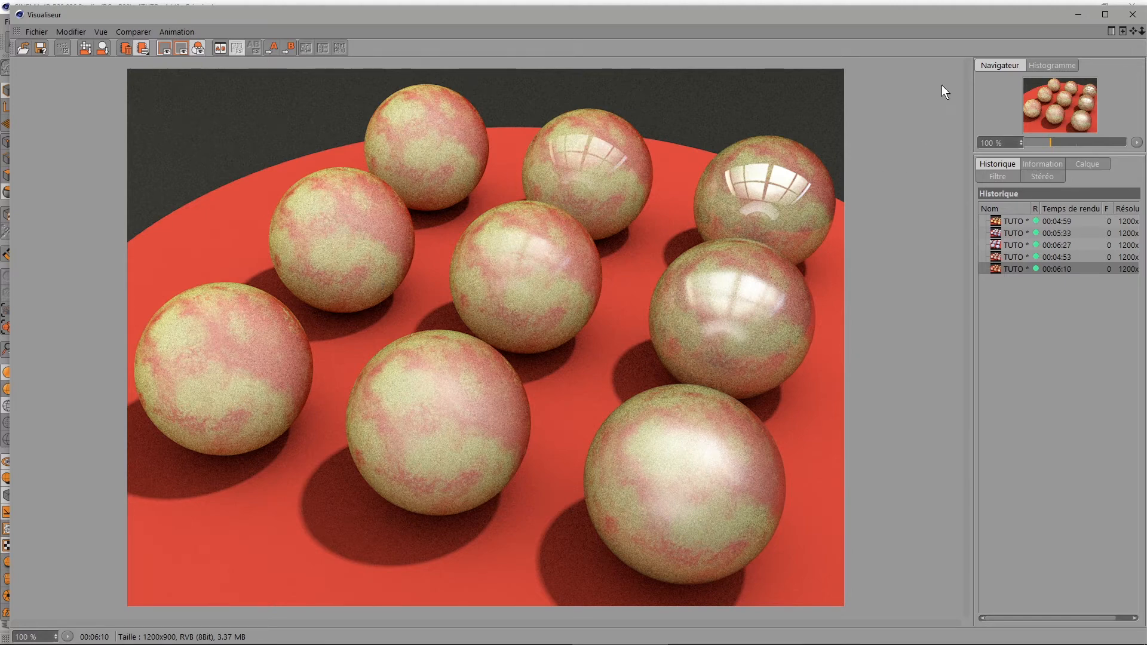
{"action": "left_click", "coordinate": [1132, 14]}
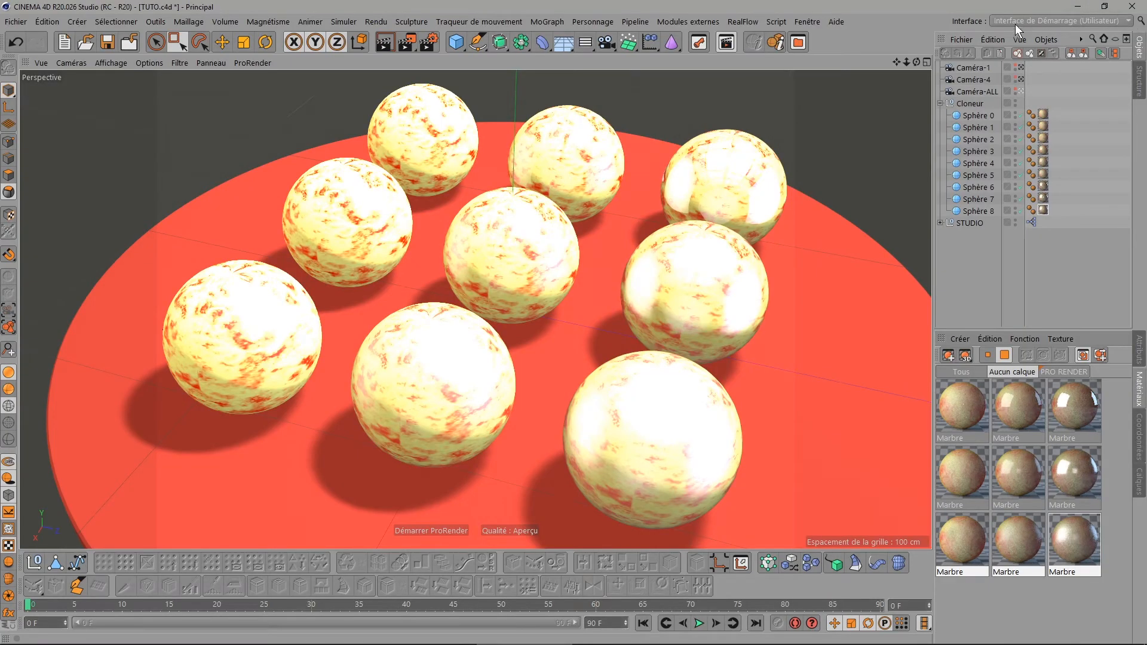
- Look through Caméra-4 and make the last two Marbre materials of the second and third rows green with T 100°, S 79 % and L 71 %
{"action": "left_click", "coordinate": [1022, 77]}
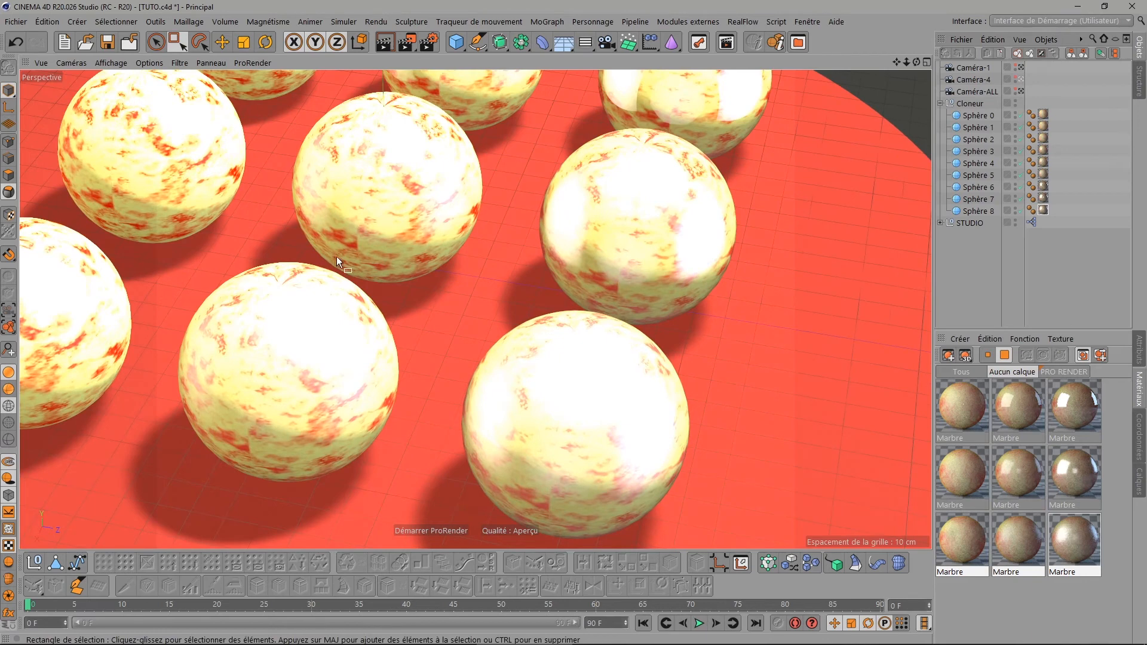
{"action": "double_click", "coordinate": [1016, 471]}
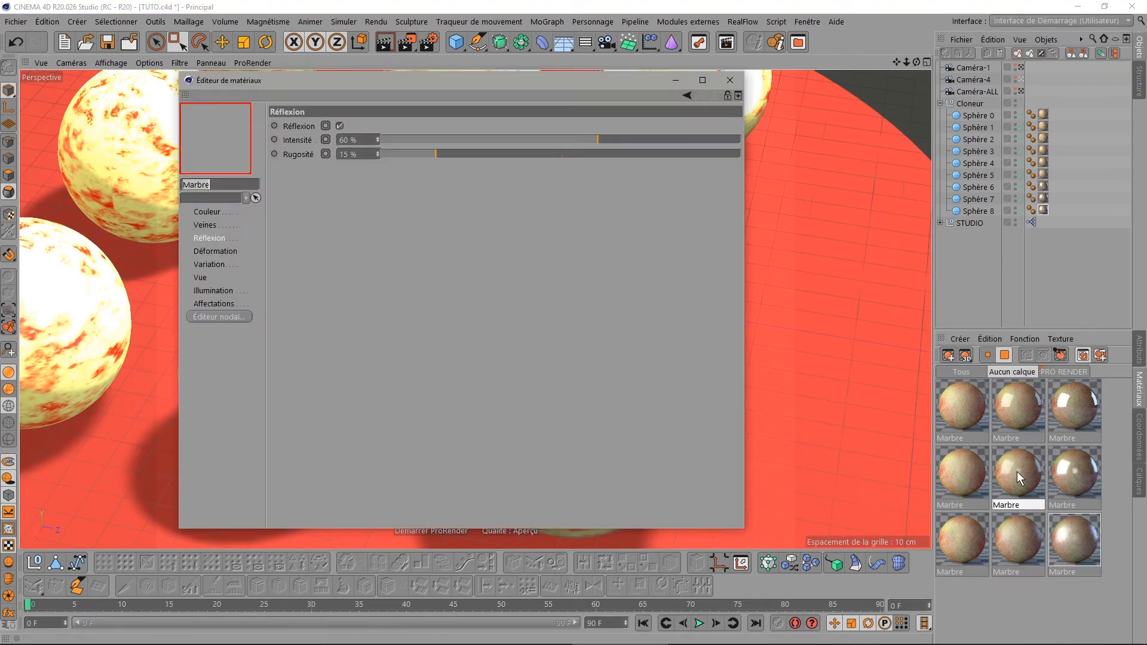
{"action": "left_click", "coordinate": [1023, 481]}
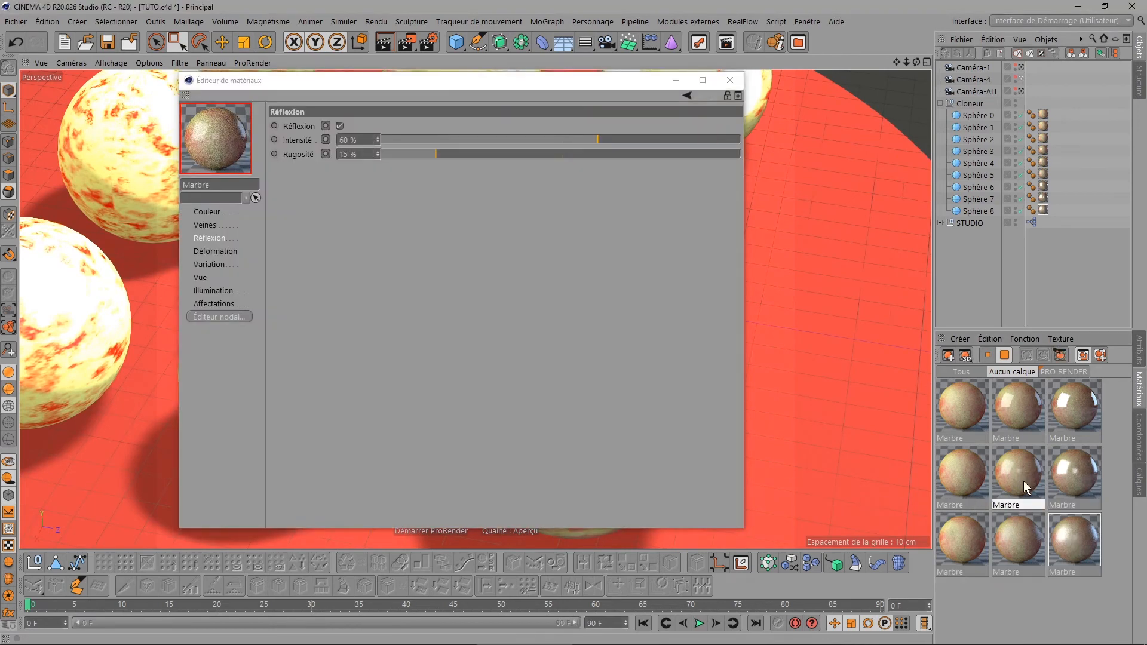
{"action": "left_click", "coordinate": [1072, 480], "text": "ctrl"}
{"action": "left_click", "coordinate": [1022, 535], "text": "ctrl"}
{"action": "left_click", "coordinate": [1065, 543], "text": "ctrl"}
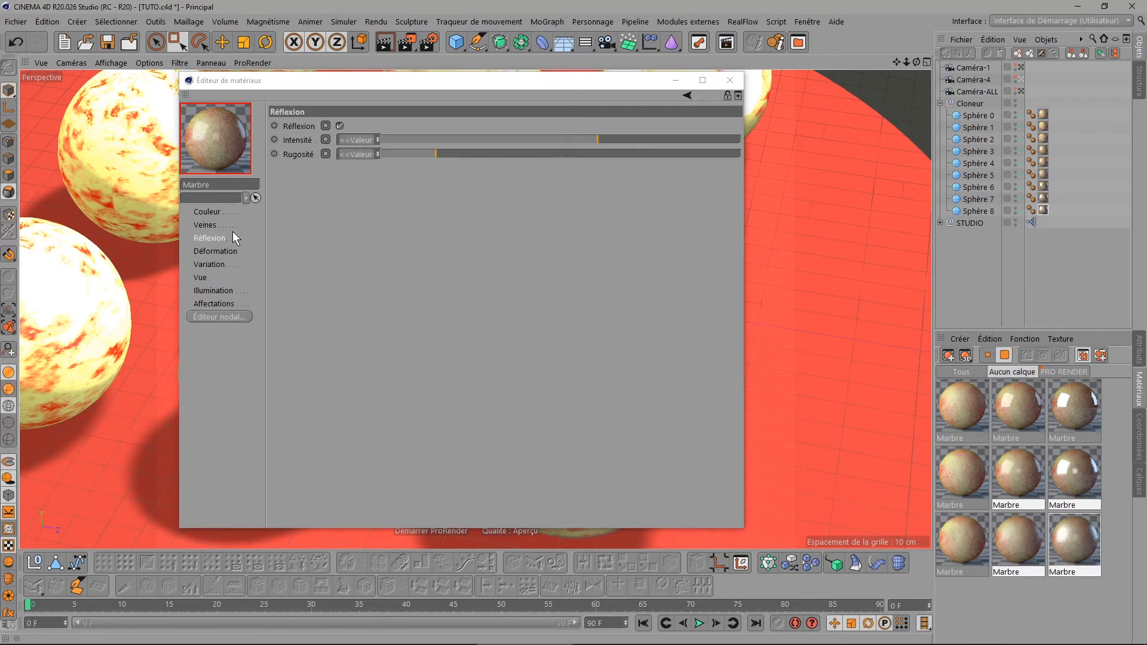
{"action": "left_click", "coordinate": [216, 213]}
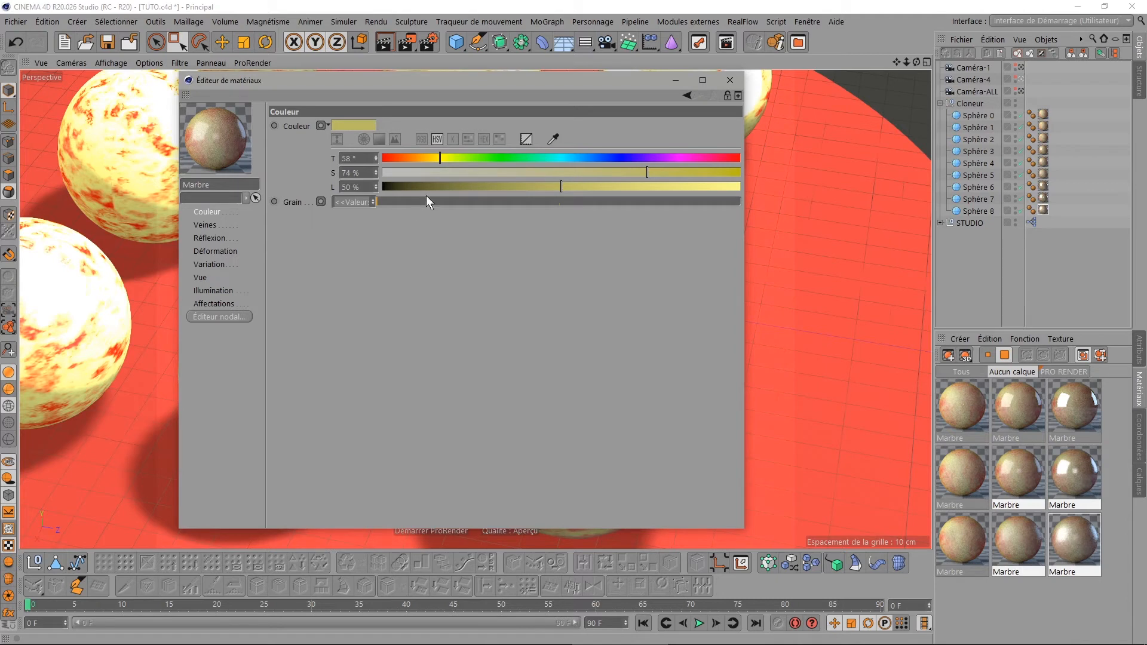
{"action": "left_click", "coordinate": [481, 160]}
{"action": "mouse_move", "coordinate": [561, 186]}
{"action": "left_mouse_down"}
{"action": "mouse_move", "coordinate": [614, 189]}
{"action": "mouse_move", "coordinate": [664, 172]}
{"action": "left_mouse_up"}
{"action": "left_click_drag", "start_coordinate": [642, 187], "coordinate": [636, 187]}
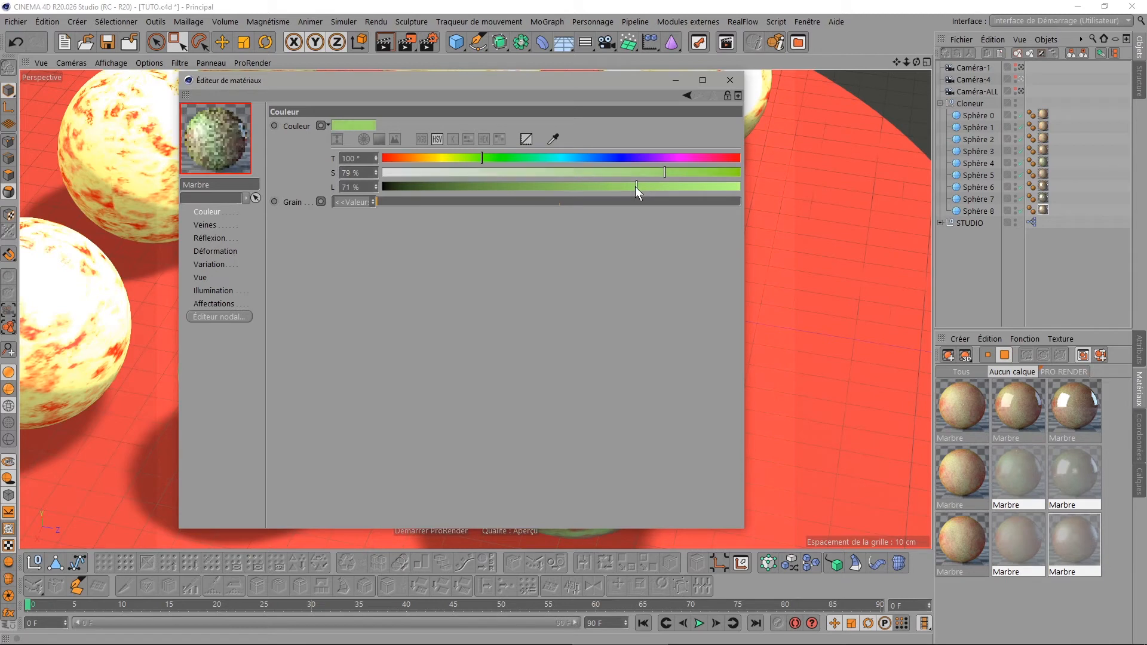
- Set the grain of the four green Marbre materials to 0 %
{"action": "left_click", "coordinate": [357, 202]}
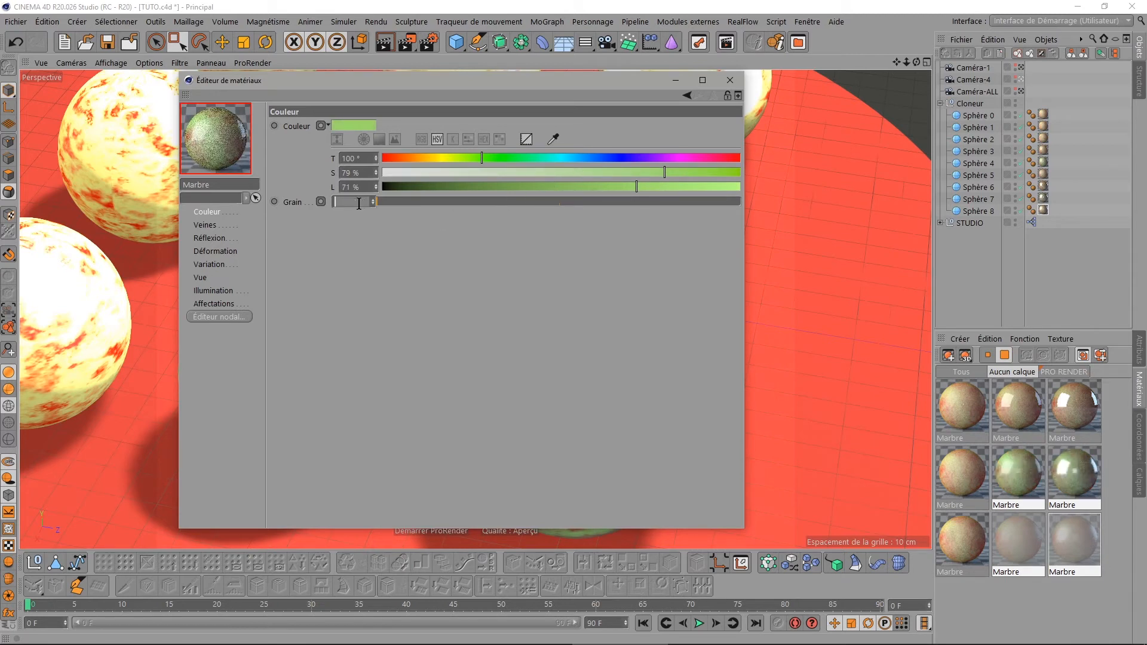
{"action": "type", "text": "0"}
{"action": "key", "text": "Return"}
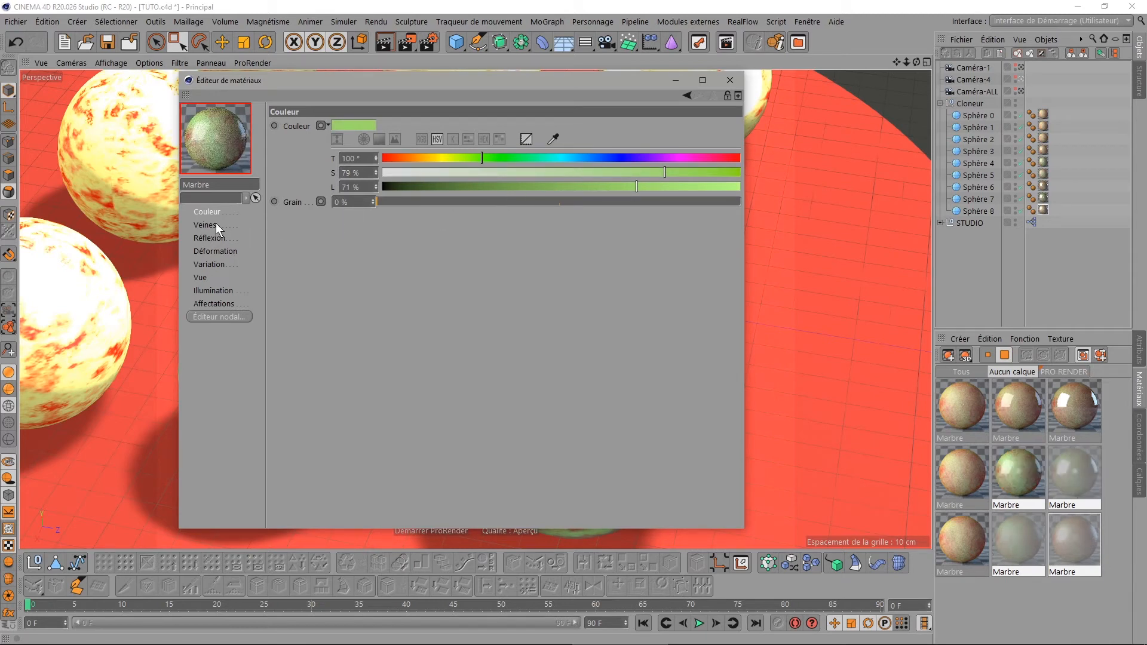
- Make the veins of the four green Marbre materials dark blue with T 230°, S 75 % and L 20 %
{"action": "left_click", "coordinate": [216, 225]}
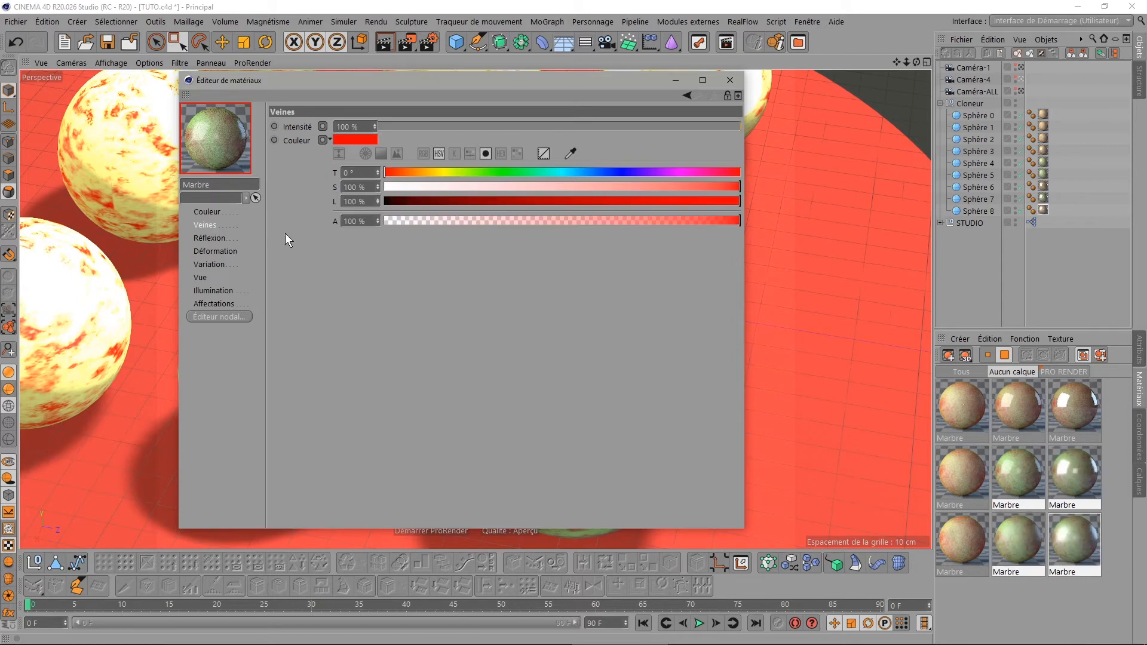
{"action": "left_click", "coordinate": [611, 172]}
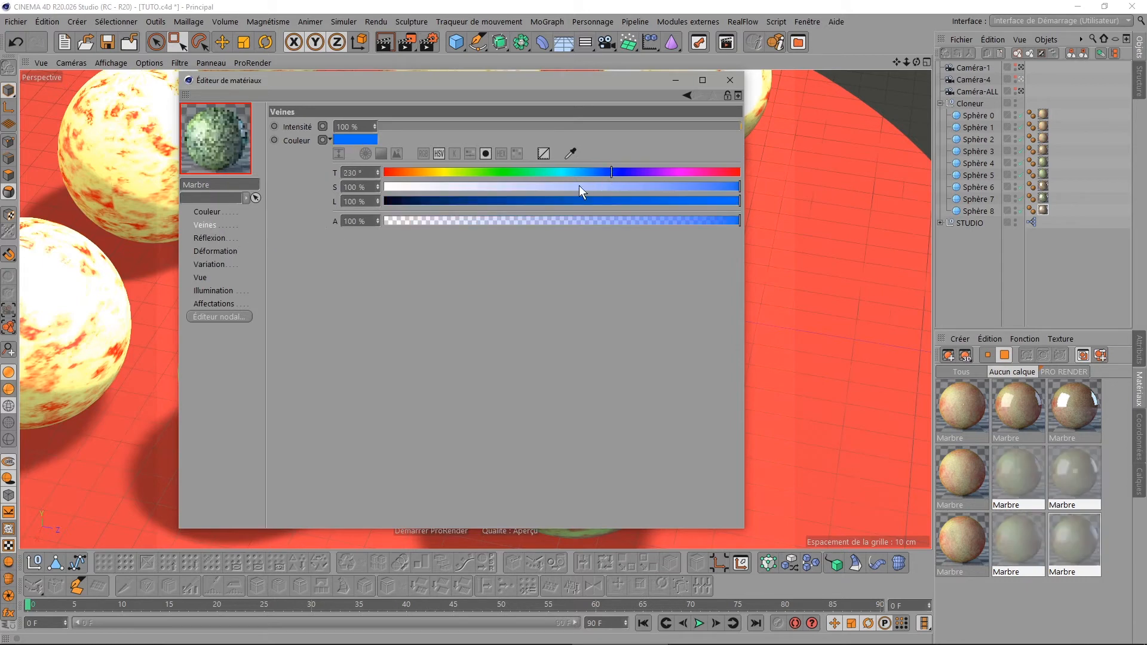
{"action": "left_click", "coordinate": [540, 201]}
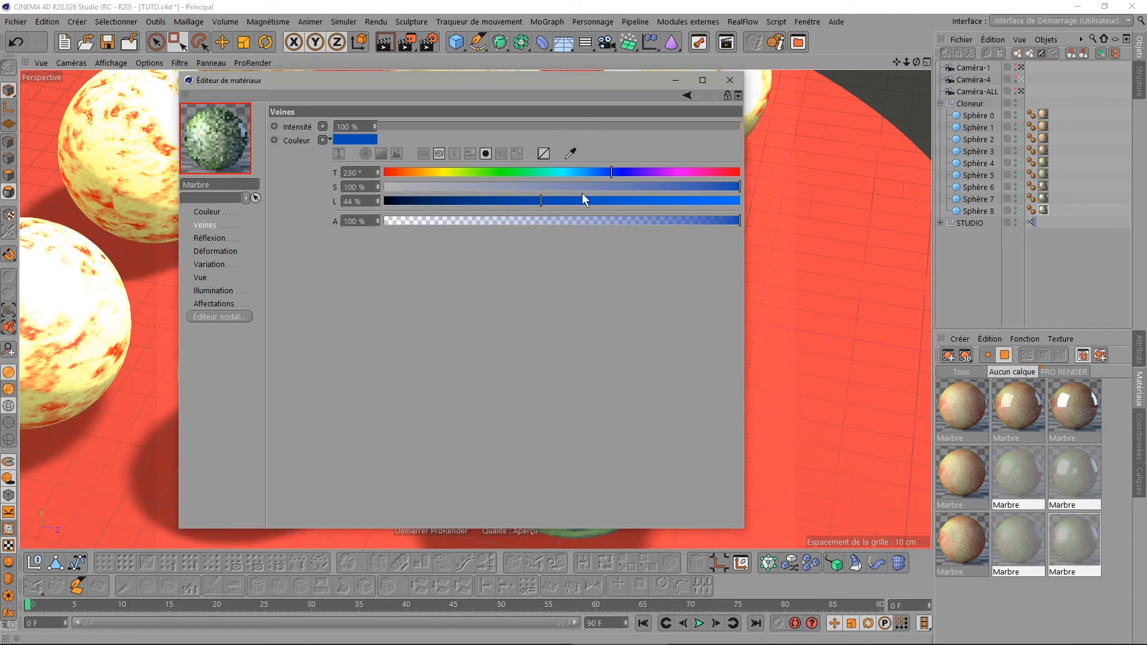
{"action": "left_click", "coordinate": [651, 186]}
{"action": "left_click", "coordinate": [499, 200]}
{"action": "left_click", "coordinate": [457, 200]}
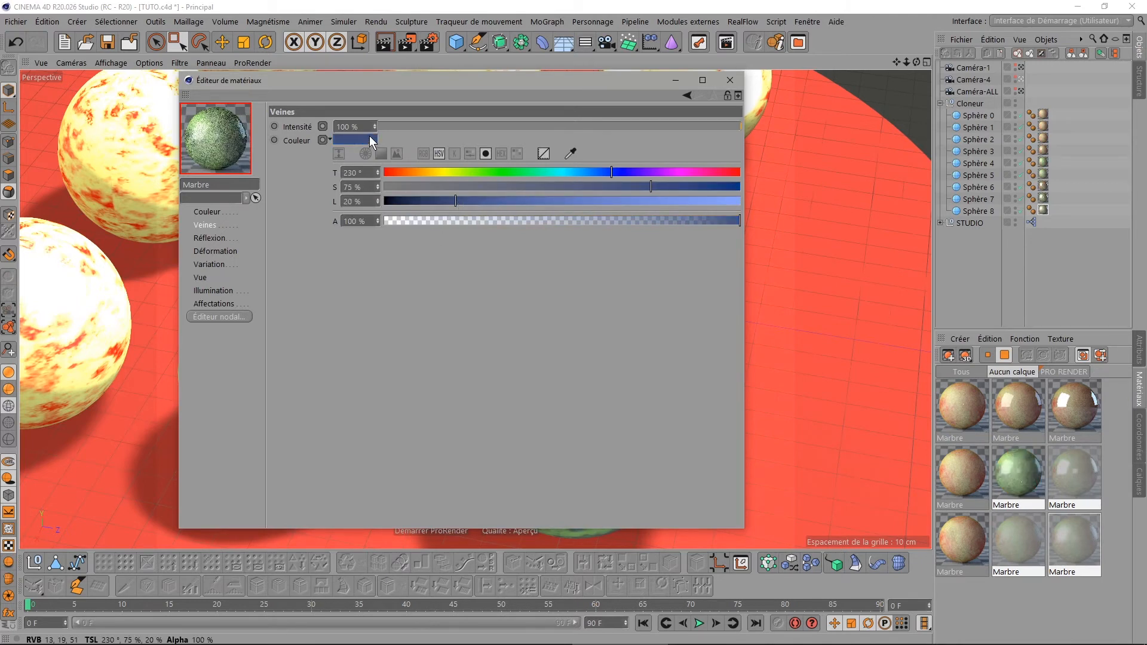
- Set the reflection of the four green Marbre materials to 40 % intensity and 10 % roughness
{"action": "left_click", "coordinate": [209, 238]}
{"action": "left_click", "coordinate": [357, 140]}
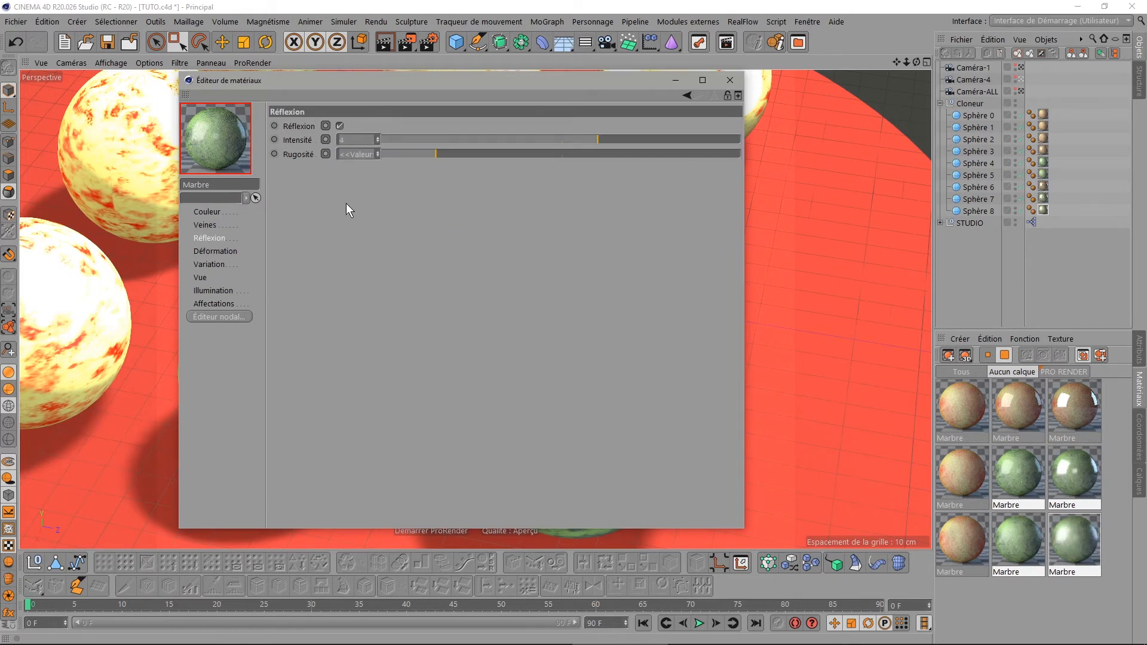
{"action": "type", "text": "40"}
{"action": "key", "text": "Tab"}
{"action": "type", "text": "10"}
{"action": "key", "text": "Return"}
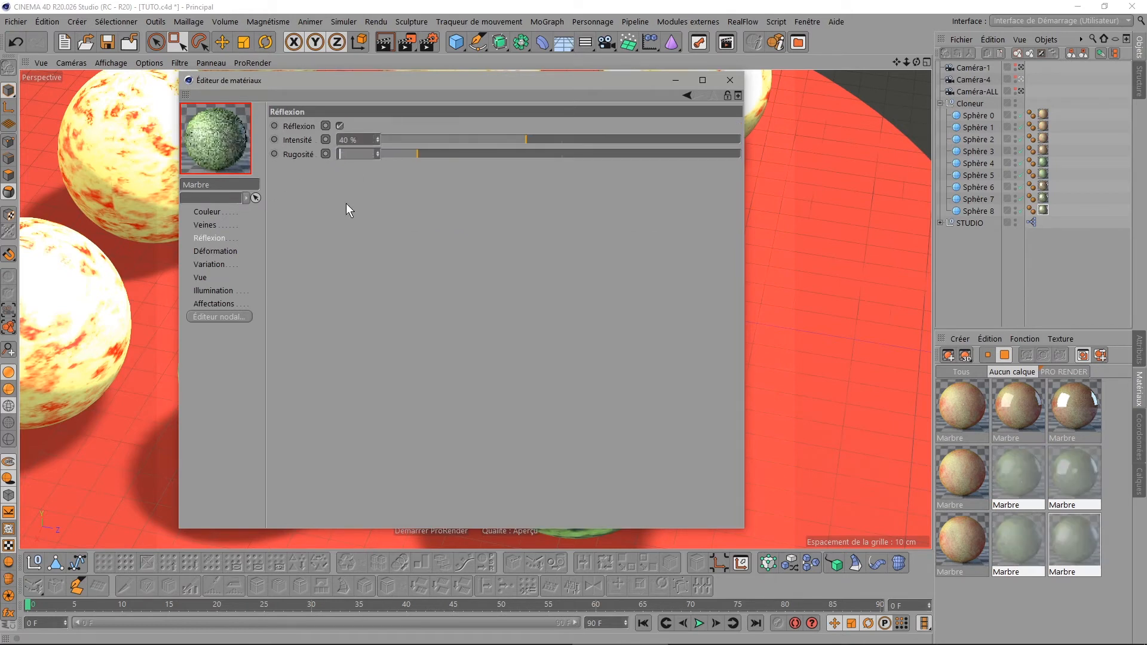
- Set the reflection intensity of the four green Marbre materials to 75 %
{"action": "left_click", "coordinate": [208, 252]}
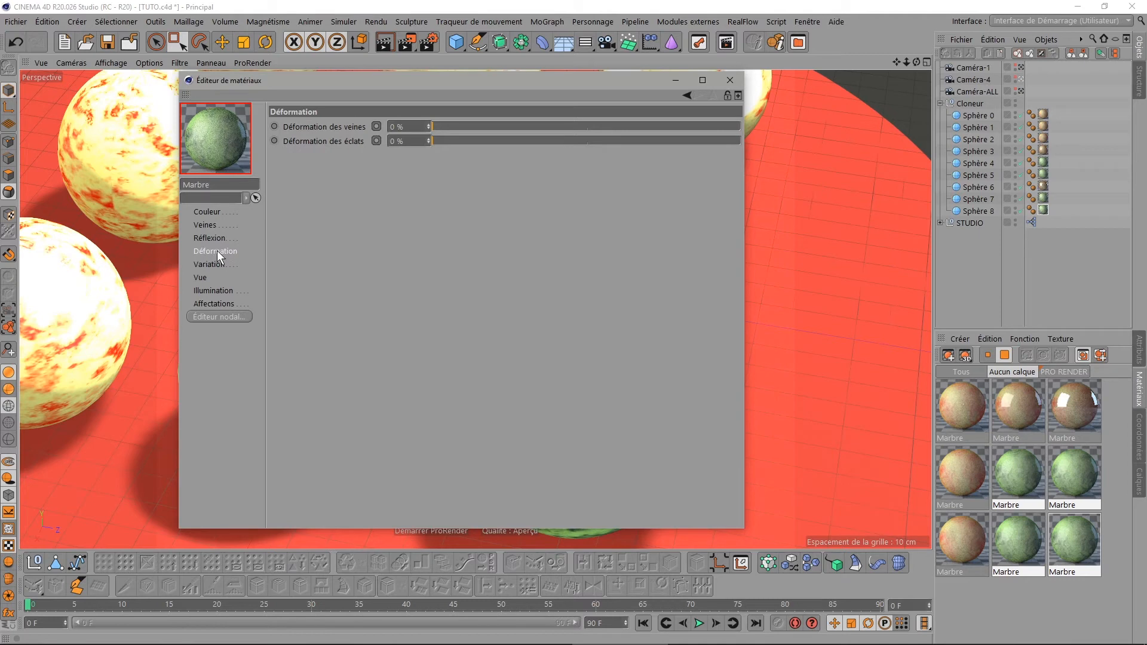
{"action": "left_click", "coordinate": [206, 238]}
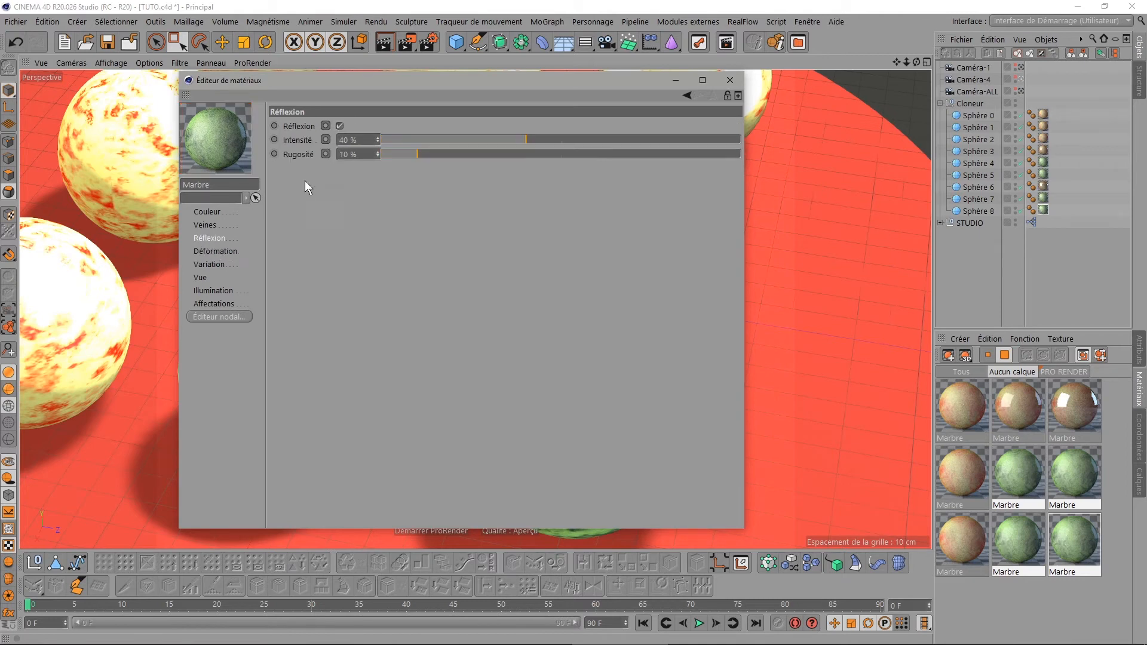
{"action": "left_click", "coordinate": [359, 139]}
{"action": "type", "text": "75"}
{"action": "key", "text": "Return"}
- Set the vein deformation of the two green Marbre materials in the second row to 25 %
{"action": "left_click", "coordinate": [232, 249]}
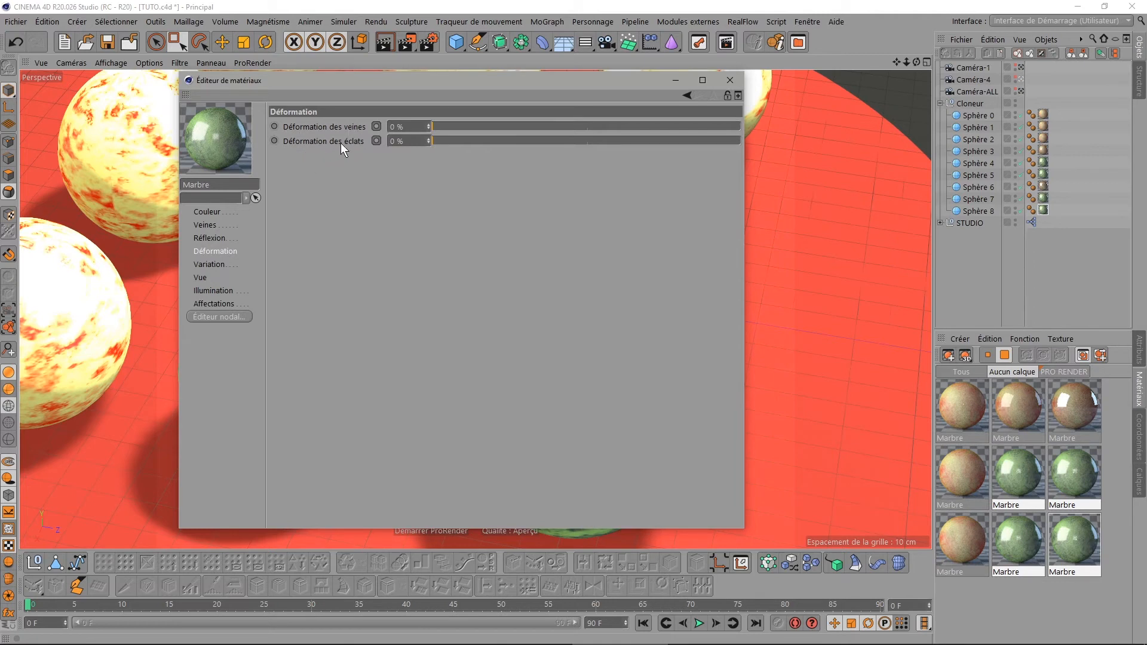
{"action": "left_click", "coordinate": [1030, 473]}
{"action": "left_click", "coordinate": [1071, 474], "text": "ctrl"}
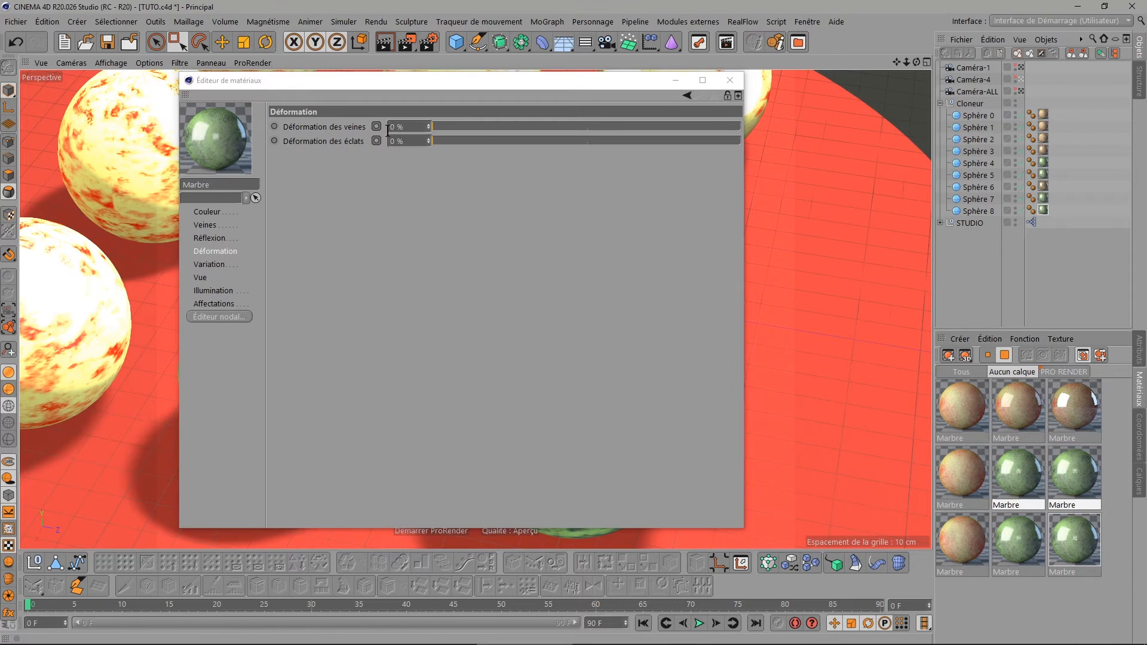
{"action": "left_click", "coordinate": [315, 127]}
{"action": "type", "text": "25"}
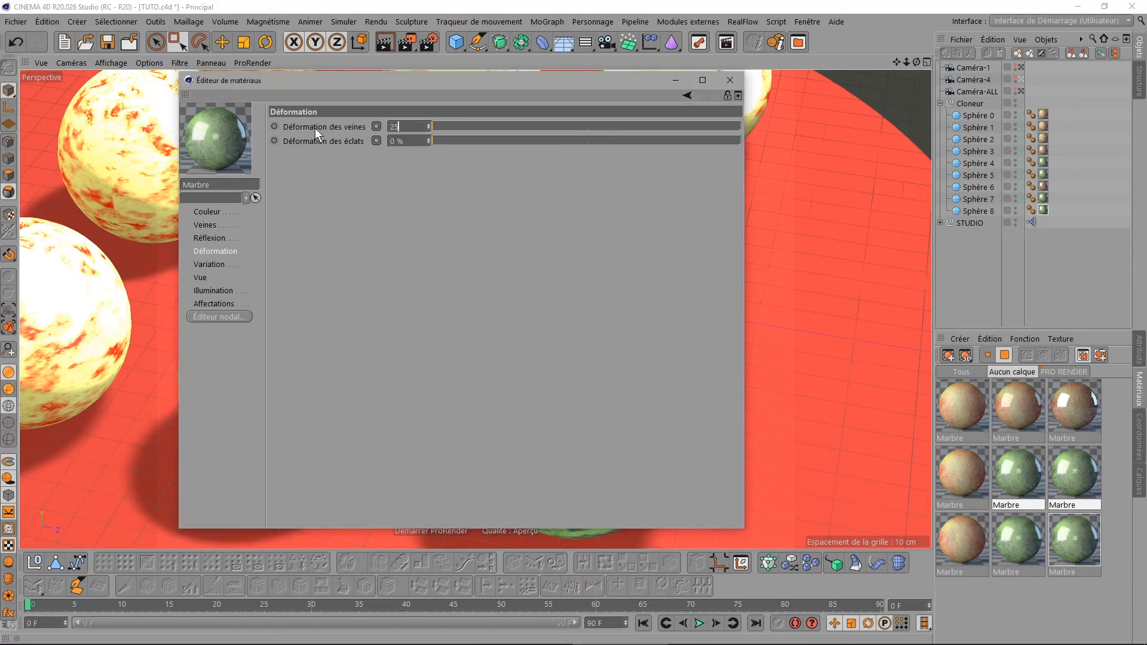
{"action": "key", "text": "Return"}
- Set the vein deformation of the two green Marbre materials in the third row to 100 %
{"action": "left_click", "coordinate": [1011, 554]}
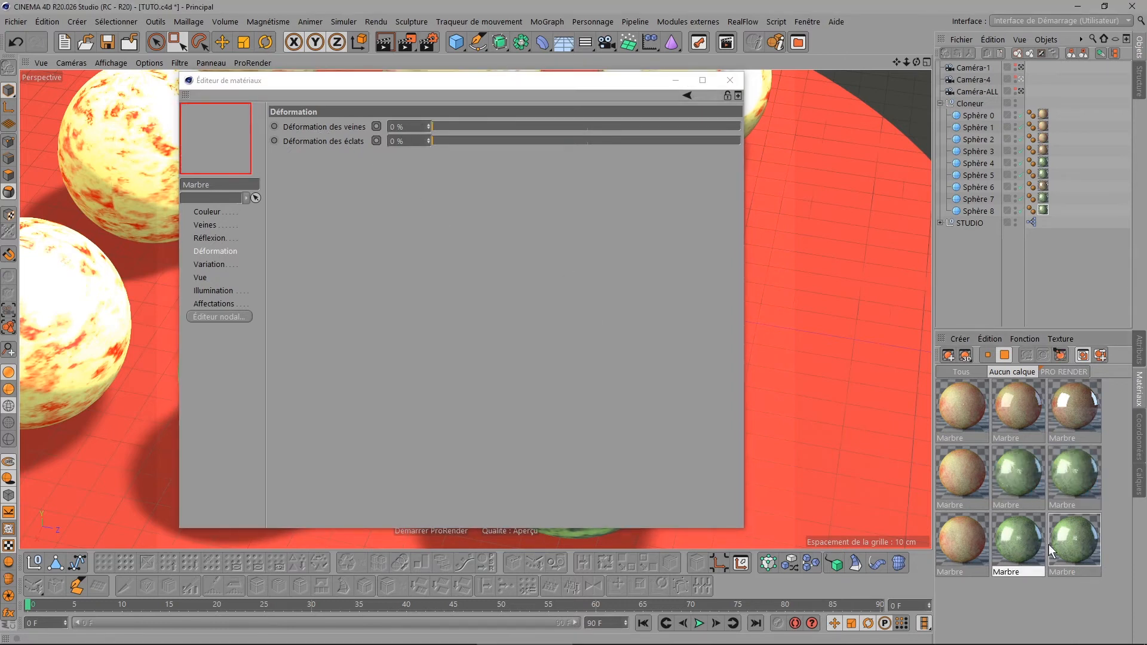
{"action": "left_click", "coordinate": [1059, 540], "text": "ctrl"}
{"action": "left_click", "coordinate": [413, 128]}
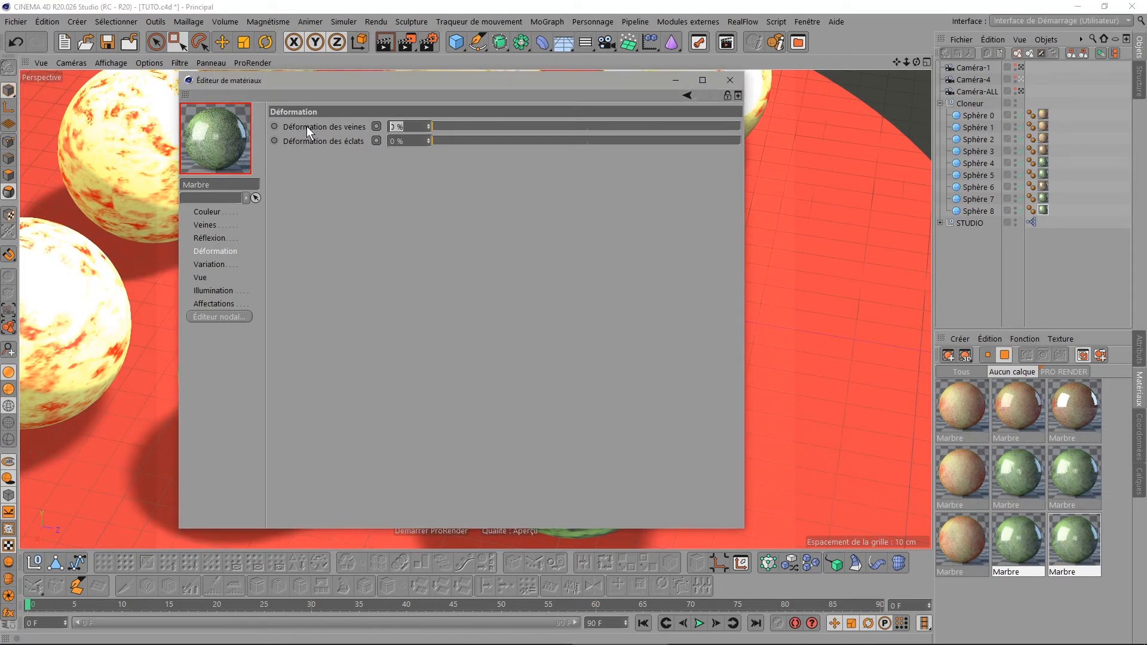
{"action": "type", "text": "100"}
{"action": "key", "text": "Return"}
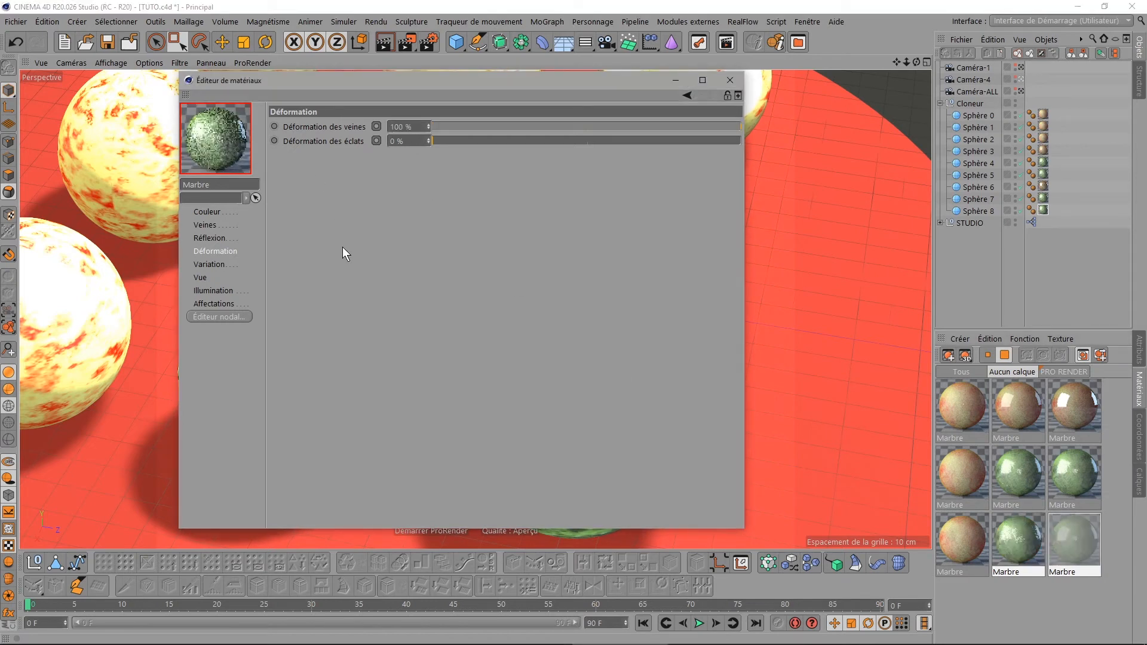
- Set Déformation des éclats to 25 % for the two green Marbre materials in the middle column
{"action": "left_click", "coordinate": [1021, 493]}
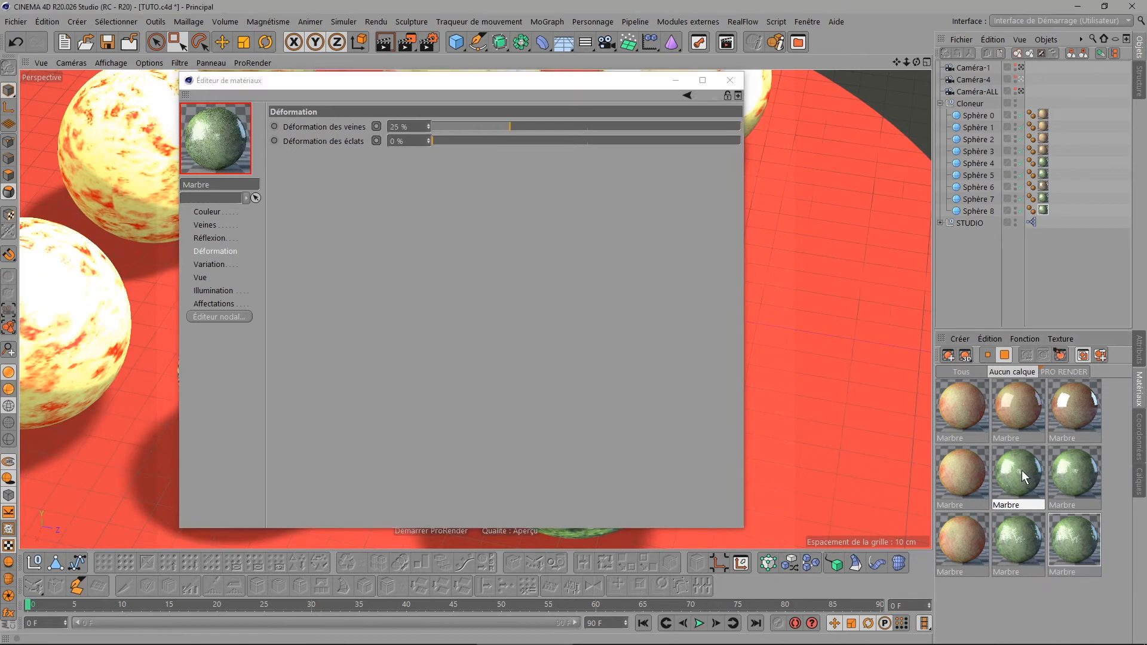
{"action": "left_click", "coordinate": [1015, 536], "text": "ctrl"}
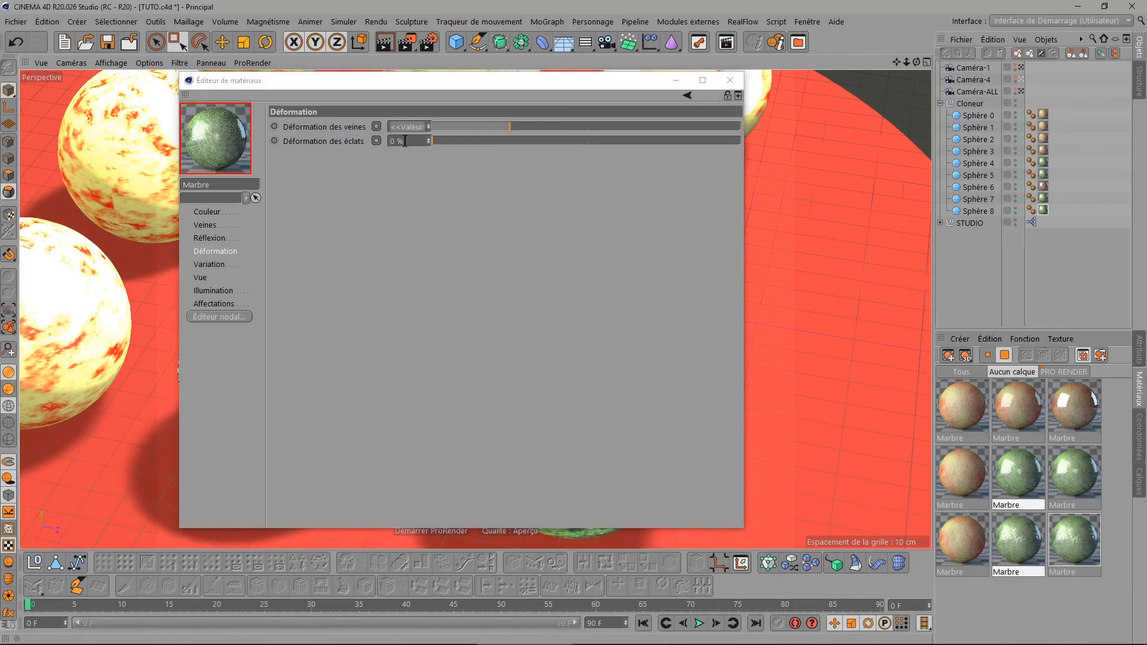
{"action": "left_click_drag", "start_coordinate": [414, 142], "coordinate": [336, 147]}
{"action": "type", "text": "25"}
{"action": "key", "text": "Return"}
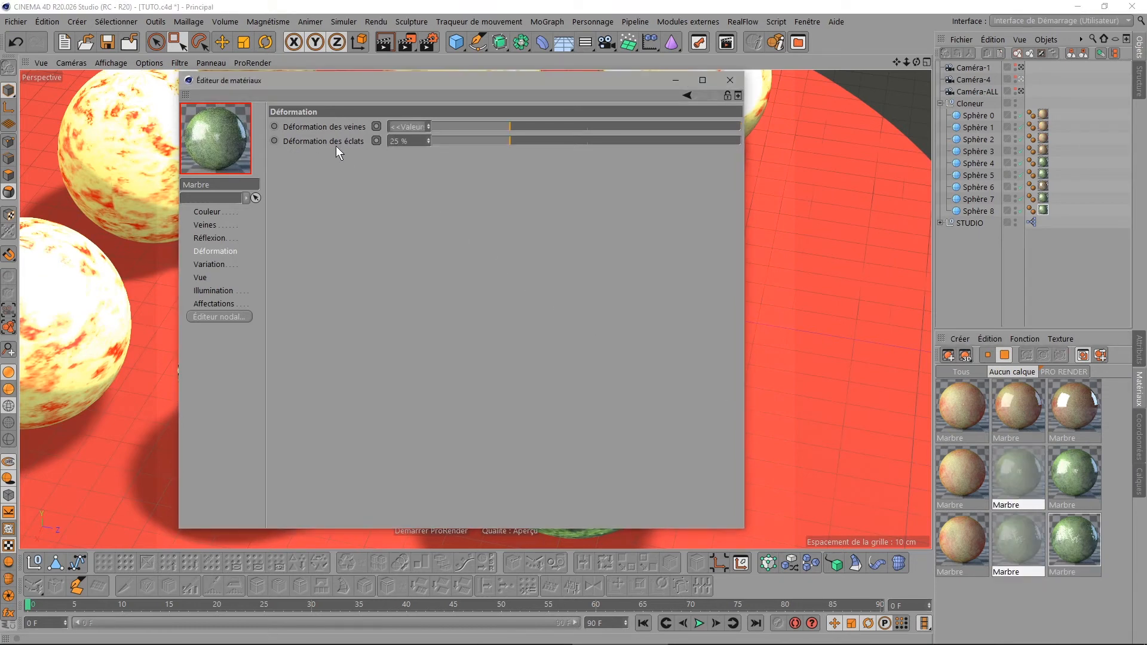
- Set Déformation des éclats to 100 % for the two green Marbre materials in the last column and close the material editor
{"action": "left_click", "coordinate": [1073, 474]}
{"action": "left_click", "coordinate": [1069, 537], "text": "ctrl"}
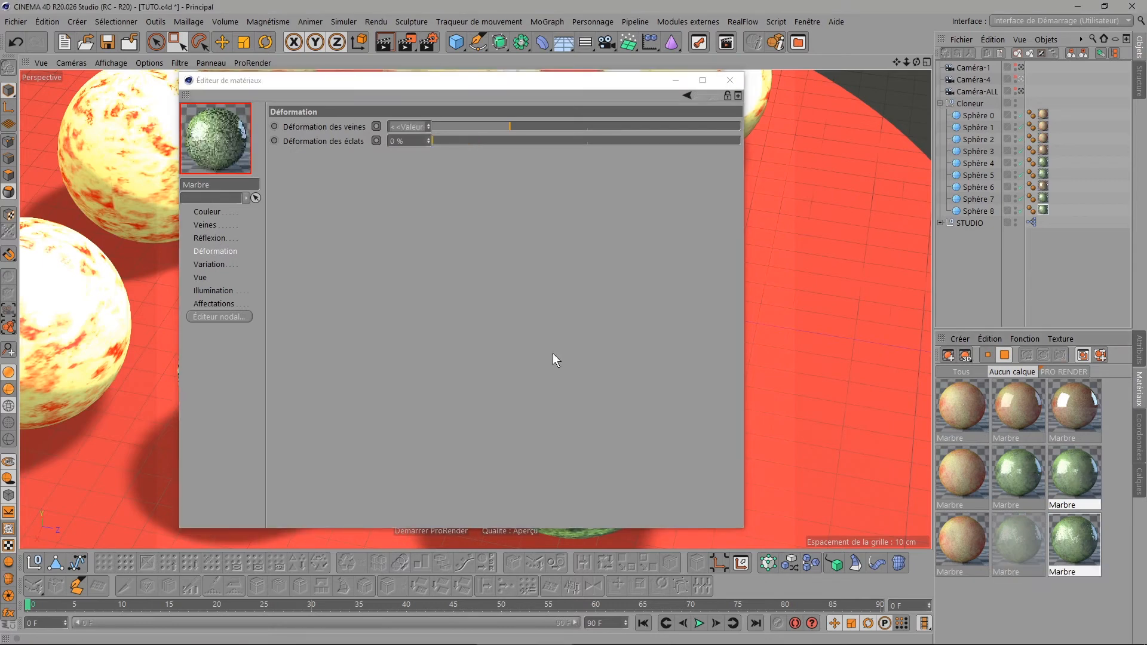
{"action": "left_click_drag", "start_coordinate": [416, 142], "coordinate": [336, 141]}
{"action": "type", "text": "100"}
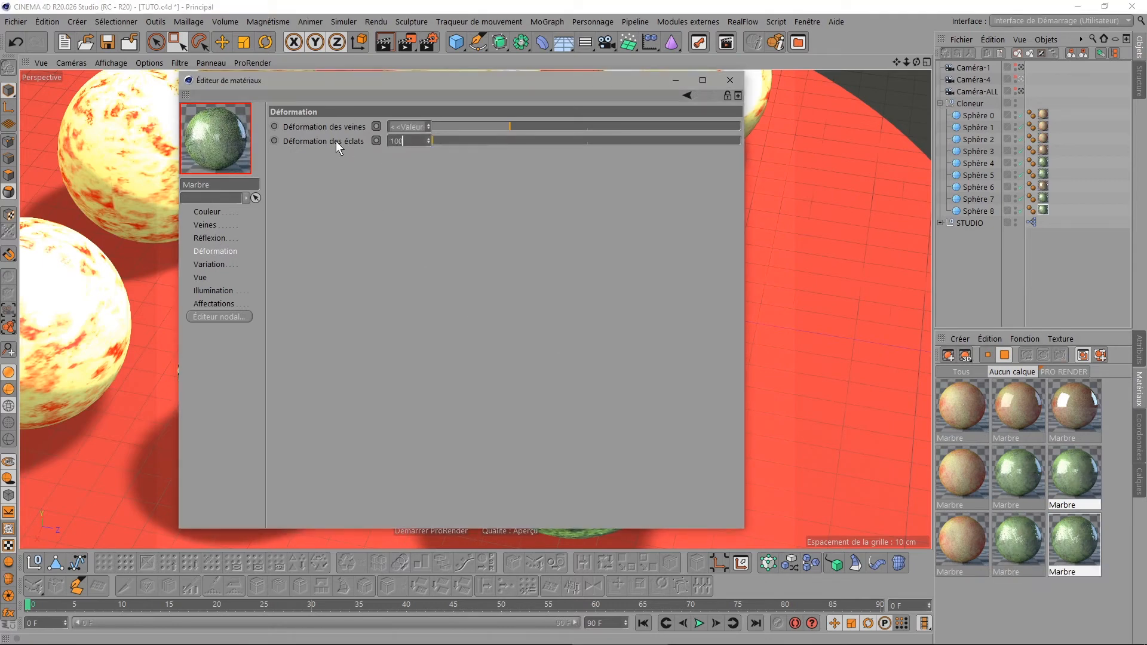
{"action": "key", "text": "Return"}
{"action": "left_click", "coordinate": [729, 80]}
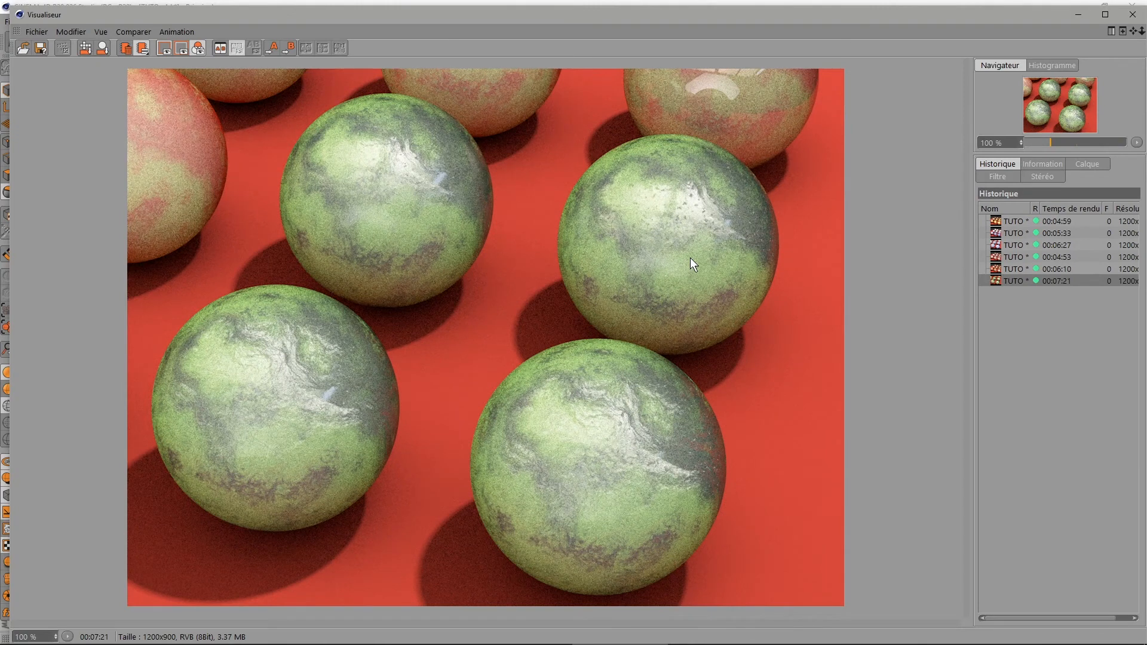
- Close the rendered image and set the variation source of the four green Marbre materials to 30
{"action": "left_click", "coordinate": [1133, 17]}
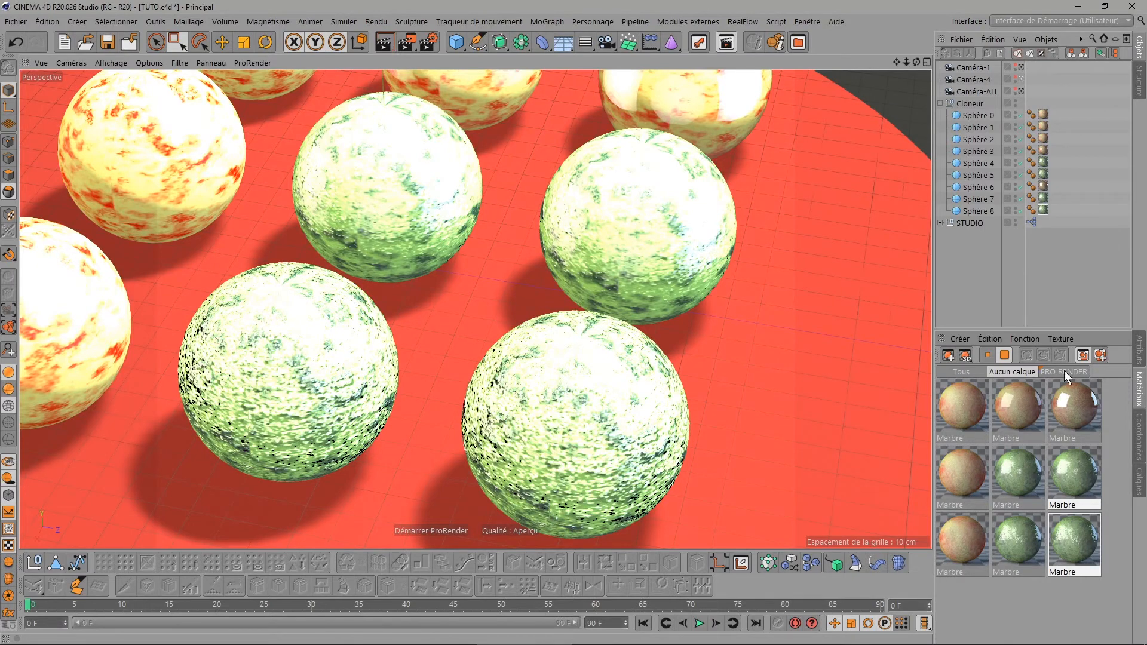
{"action": "double_click", "coordinate": [1012, 468]}
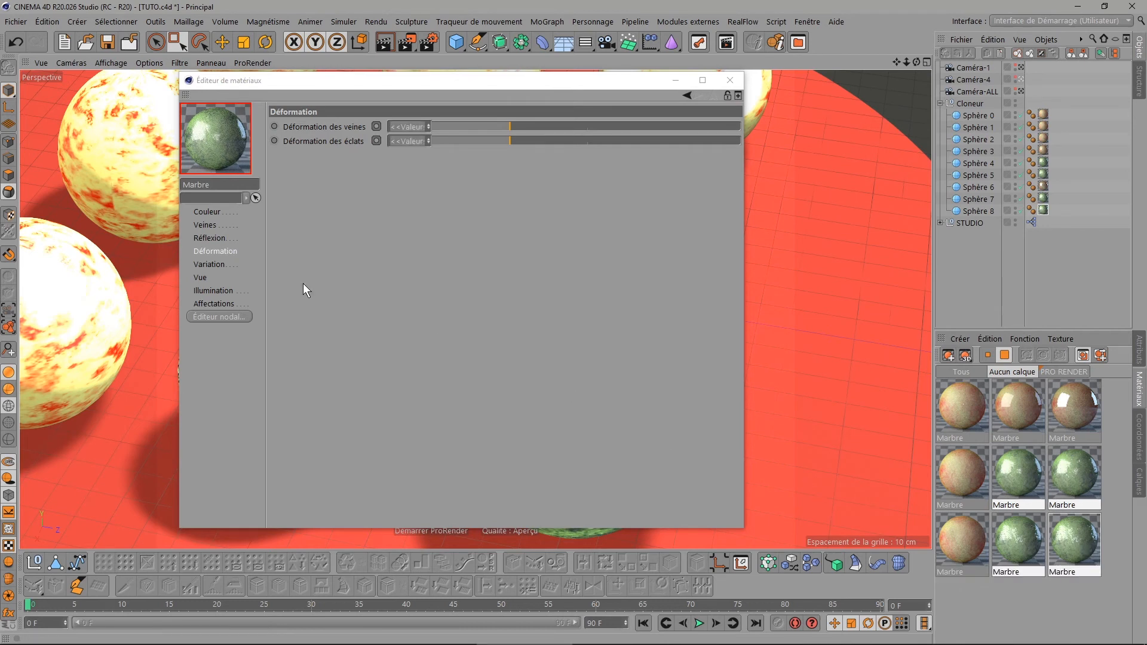
{"action": "left_click", "coordinate": [206, 264]}
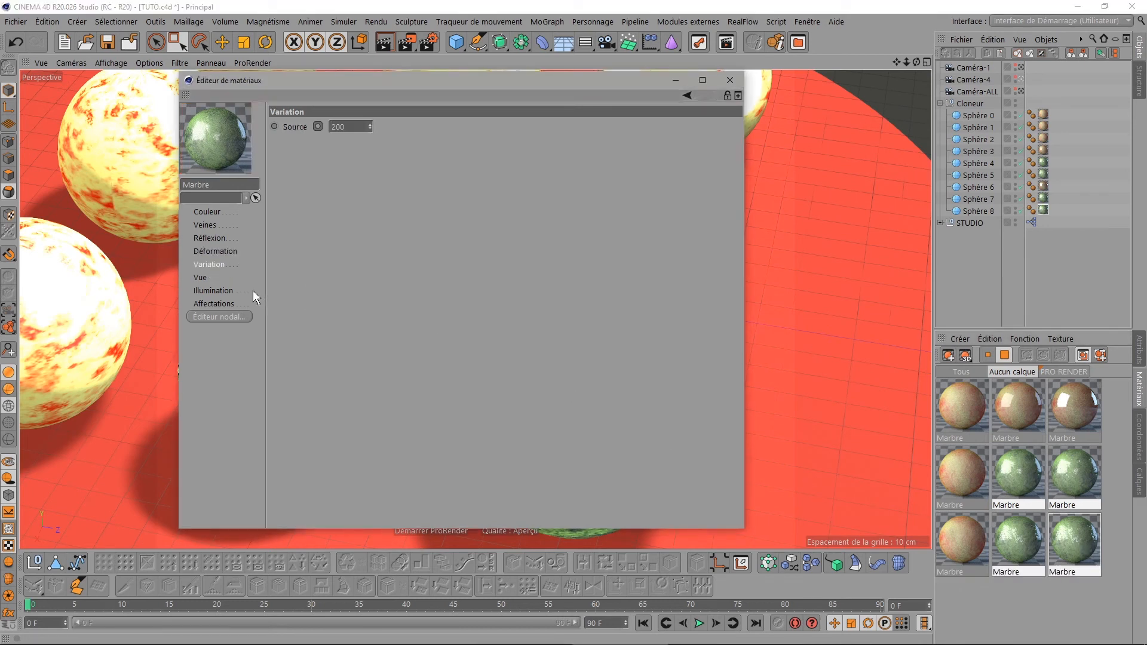
{"action": "left_click", "coordinate": [334, 125]}
{"action": "type", "text": "30"}
{"action": "key", "text": "Return"}
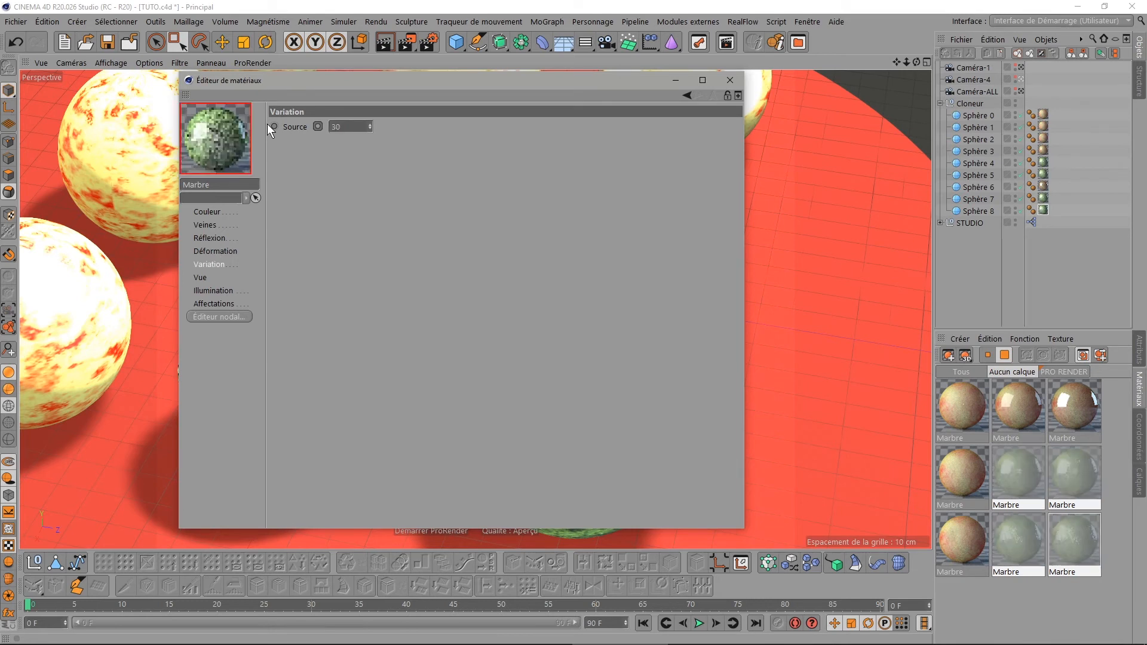
- Set the variation source of the last green Marbre material in the second row to 850
{"action": "left_click", "coordinate": [1062, 471]}
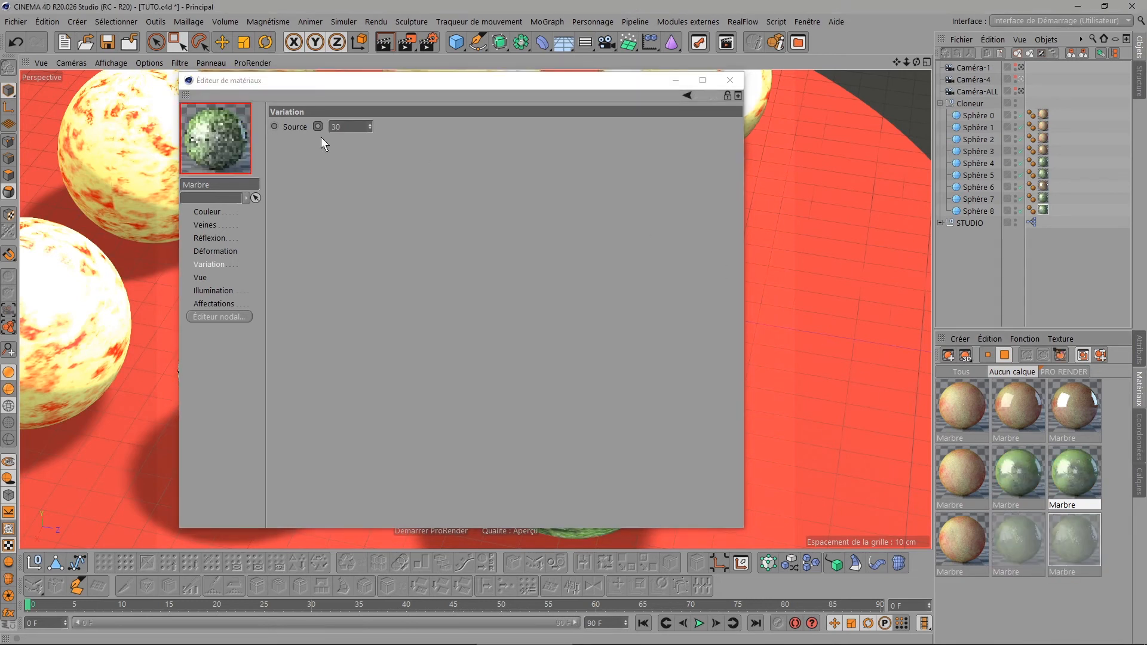
{"action": "left_click_drag", "start_coordinate": [349, 127], "coordinate": [268, 131]}
{"action": "type", "text": "850"}
{"action": "key", "text": "Return"}
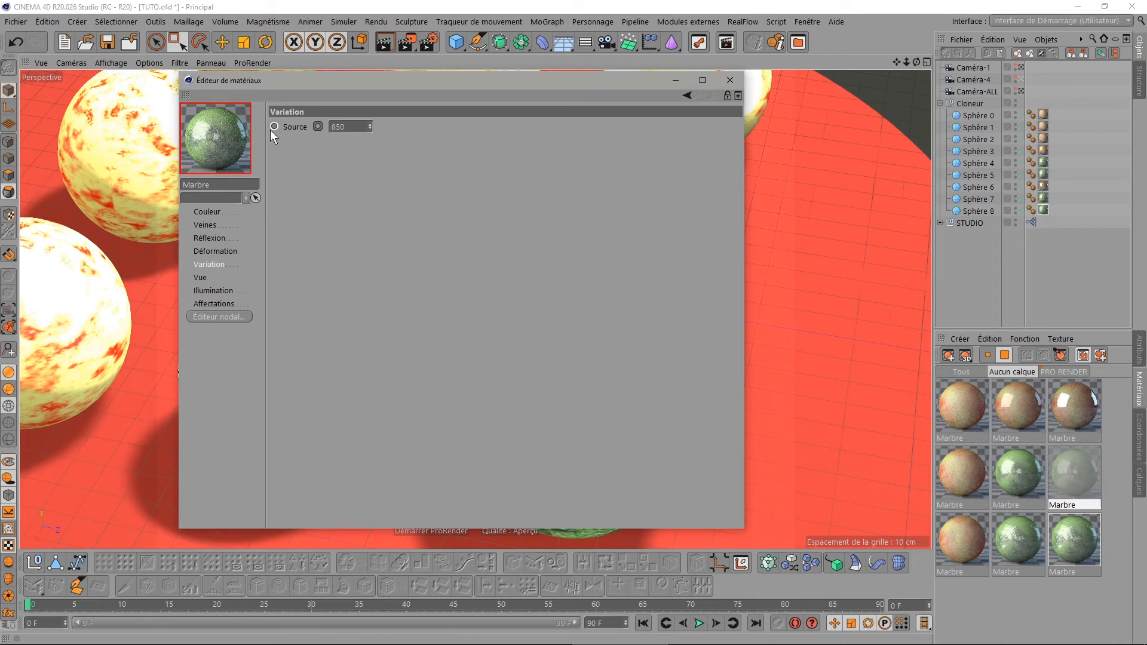
- Set the variation source of the middle Marbre material in the third row to 362
{"action": "left_click", "coordinate": [1015, 540]}
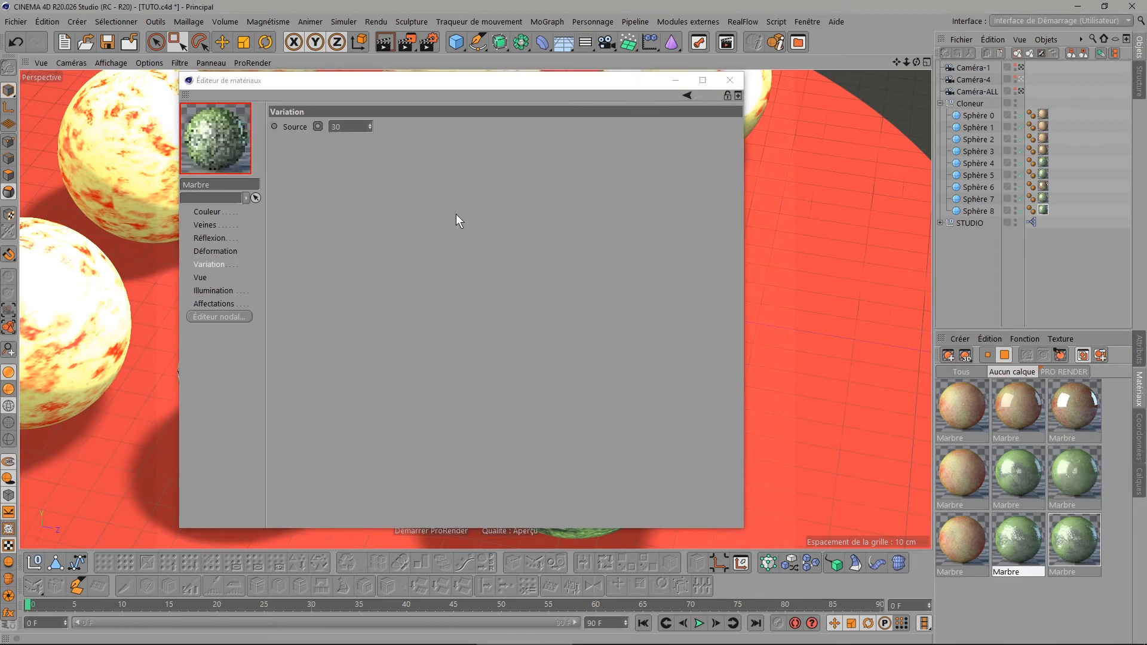
{"action": "left_click_drag", "start_coordinate": [357, 127], "coordinate": [274, 131]}
{"action": "type", "text": "362"}
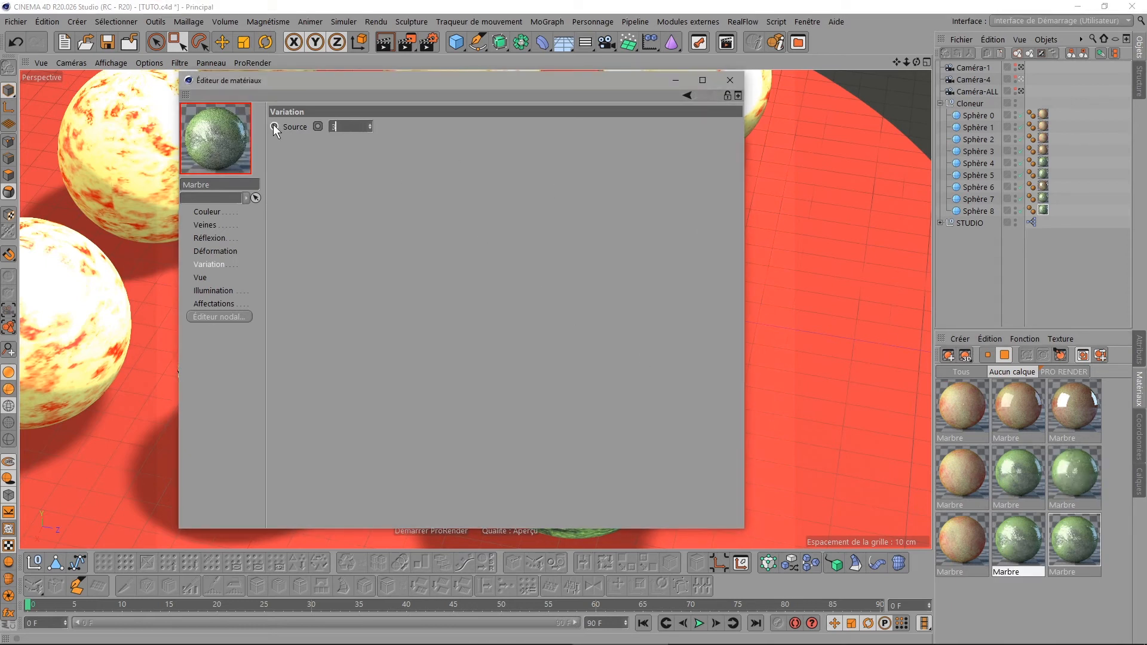
{"action": "key", "text": "Return"}
- Try a variation source of 4587 on the last Marbre material in the third row and replace it with 1
{"action": "left_click", "coordinate": [1067, 539]}
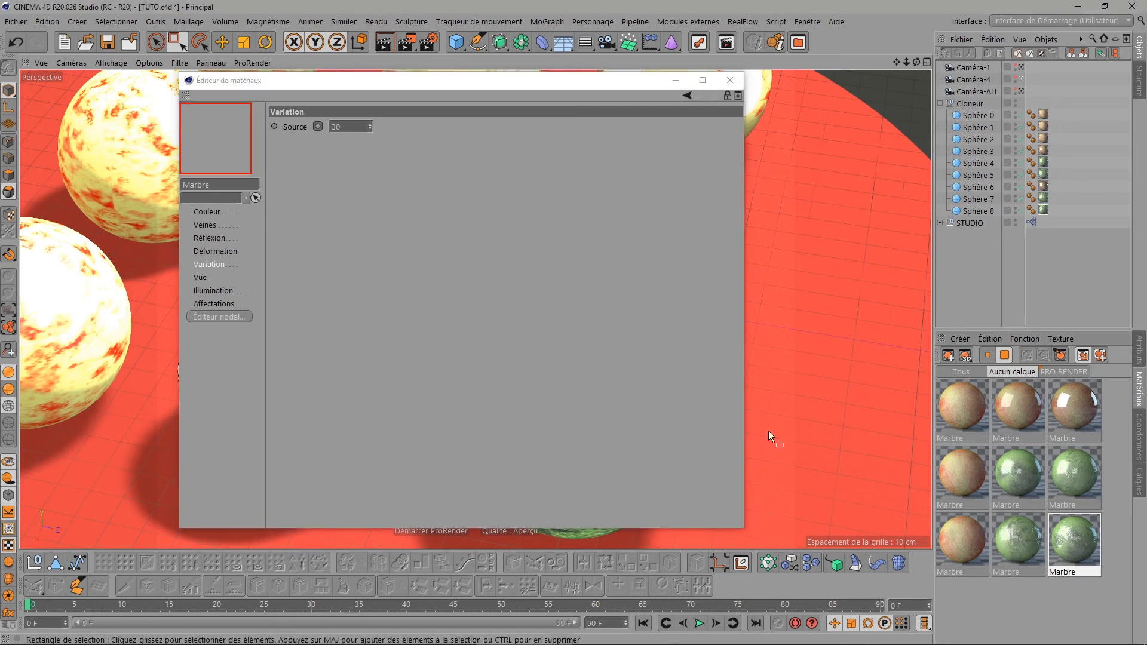
{"action": "left_click_drag", "start_coordinate": [353, 126], "coordinate": [246, 127]}
{"action": "type", "text": "4587"}
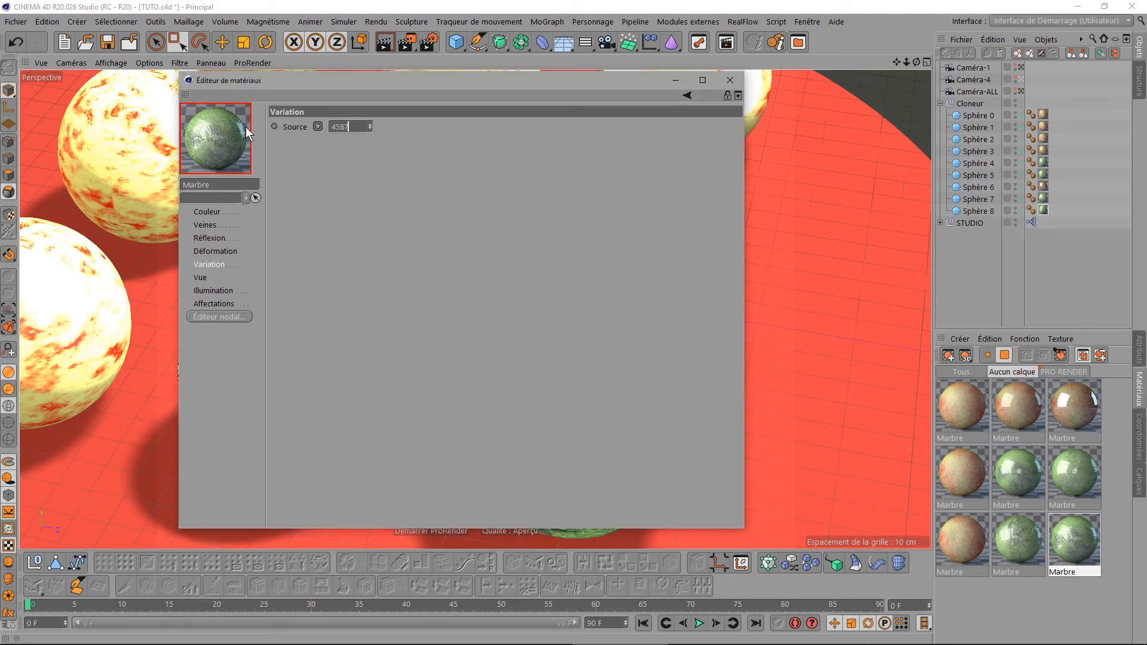
{"action": "key", "text": "Return"}
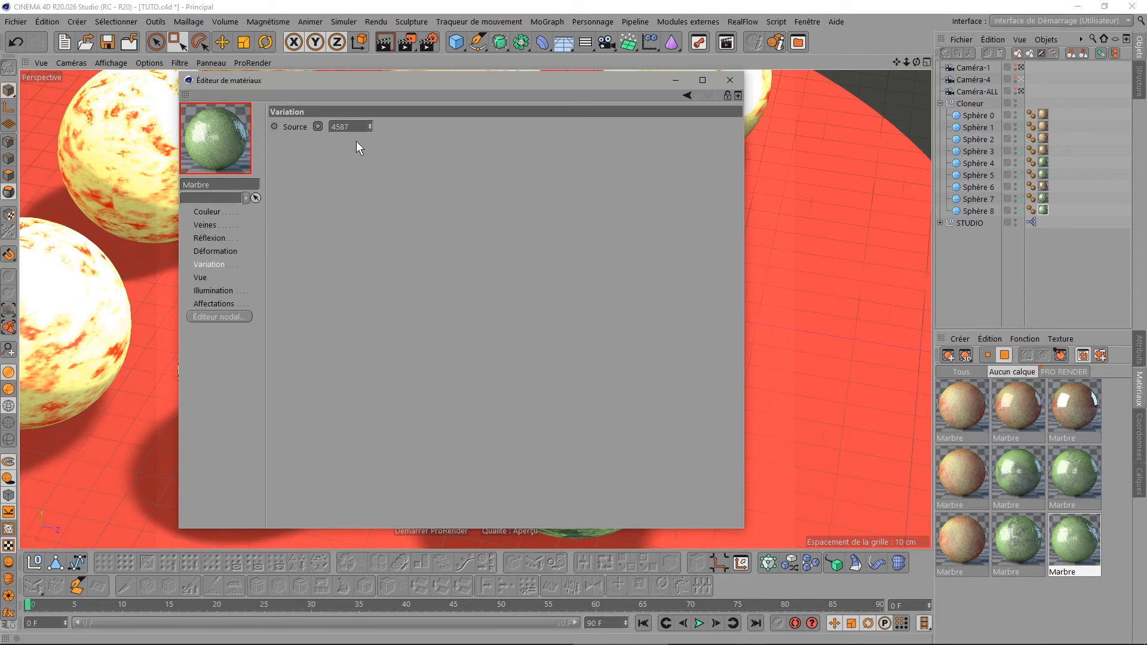
{"action": "left_click_drag", "start_coordinate": [357, 126], "coordinate": [300, 130]}
{"action": "type", "text": "1"}
{"action": "key", "text": "Return"}
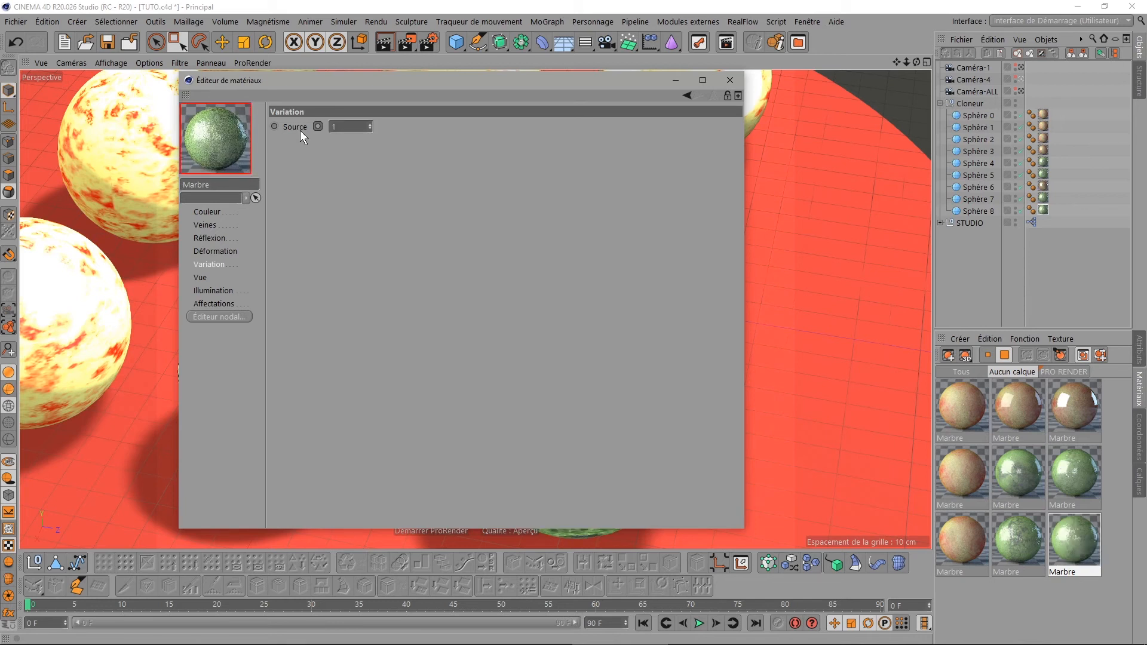
- Set Déformation des veines to 20 % and Déformation des éclats to 100 % for the four green Marbre materials
{"action": "left_click", "coordinate": [213, 250]}
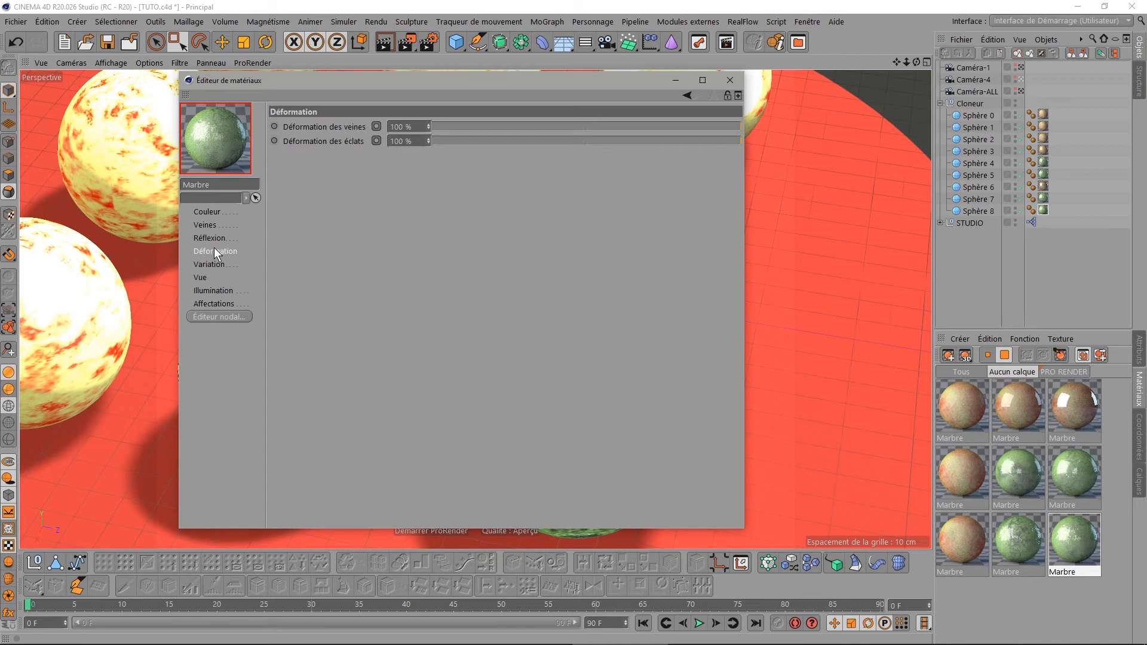
{"action": "left_click", "coordinate": [1018, 471], "text": "shift"}
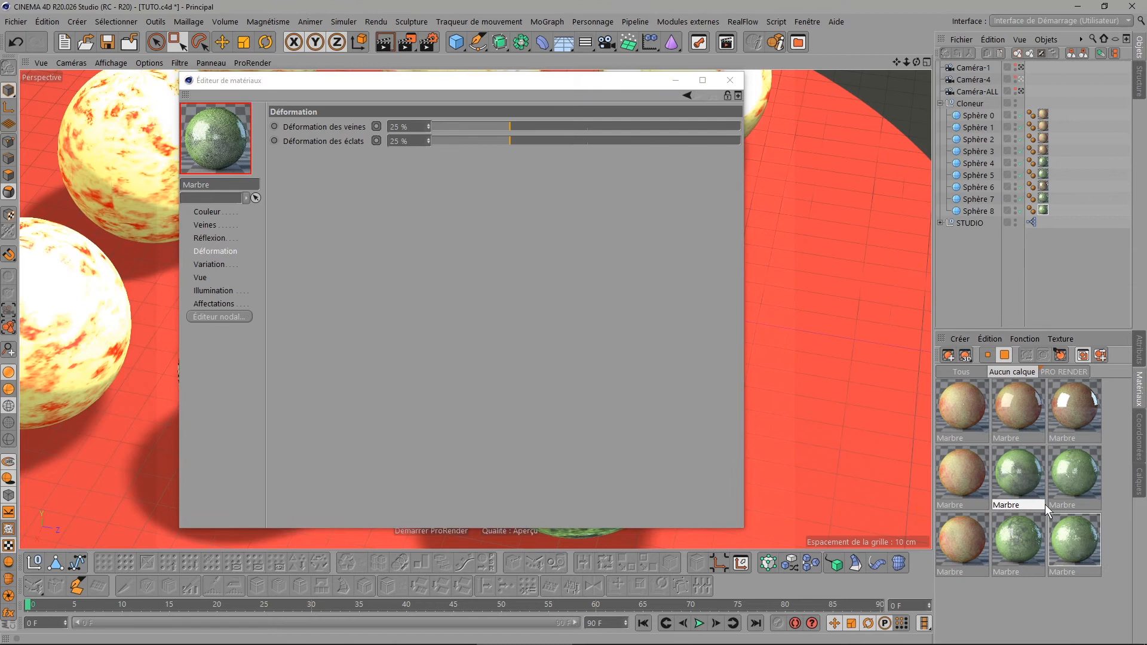
{"action": "left_click", "coordinate": [1006, 471]}
{"action": "left_click", "coordinate": [1065, 480], "text": "ctrl"}
{"action": "left_click", "coordinate": [1022, 530], "text": "ctrl"}
{"action": "left_click", "coordinate": [1071, 532], "text": "ctrl"}
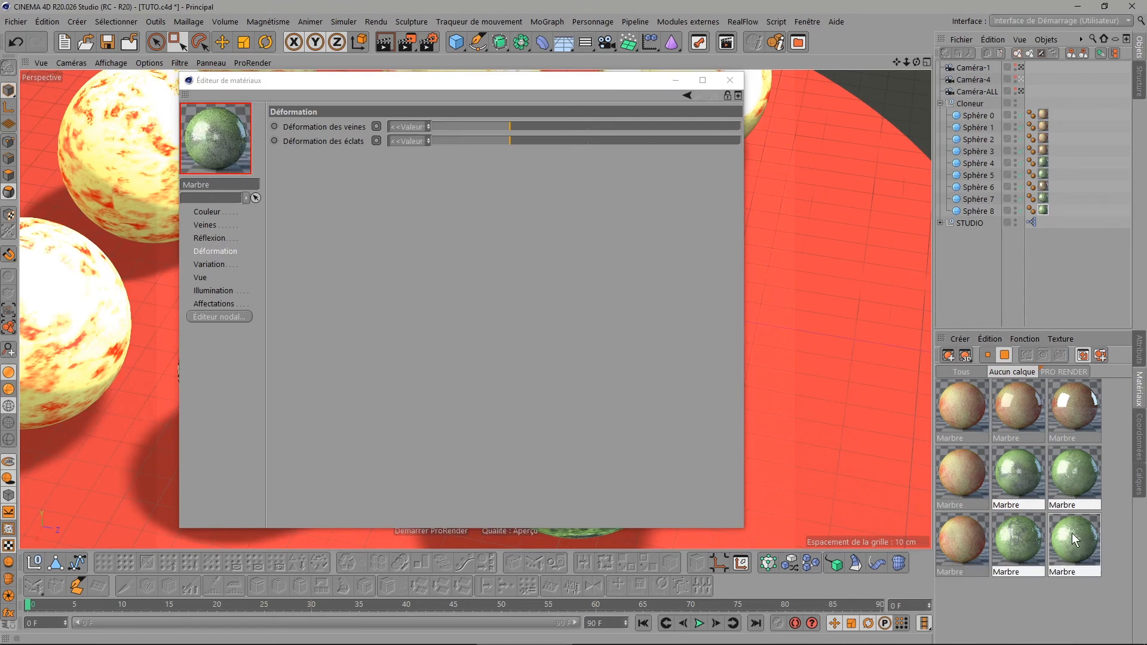
{"action": "left_click", "coordinate": [402, 127]}
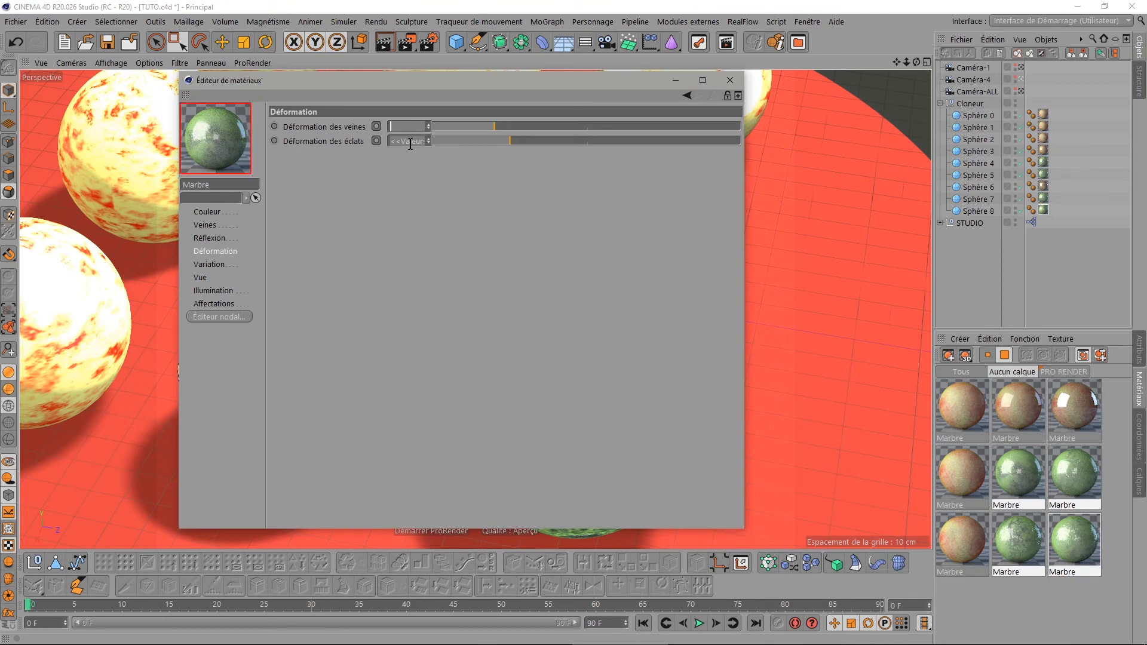
{"action": "type", "text": "20"}
{"action": "key", "text": "Return"}
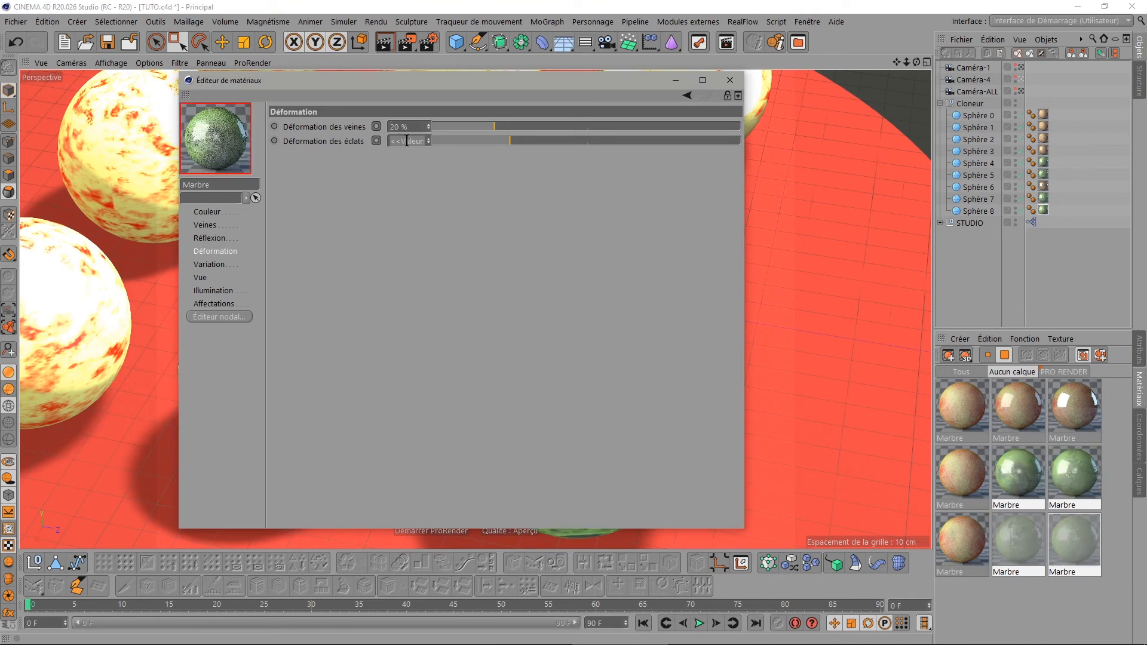
{"action": "left_click", "coordinate": [407, 141]}
{"action": "type", "text": "100"}
{"action": "key", "text": "Return"}
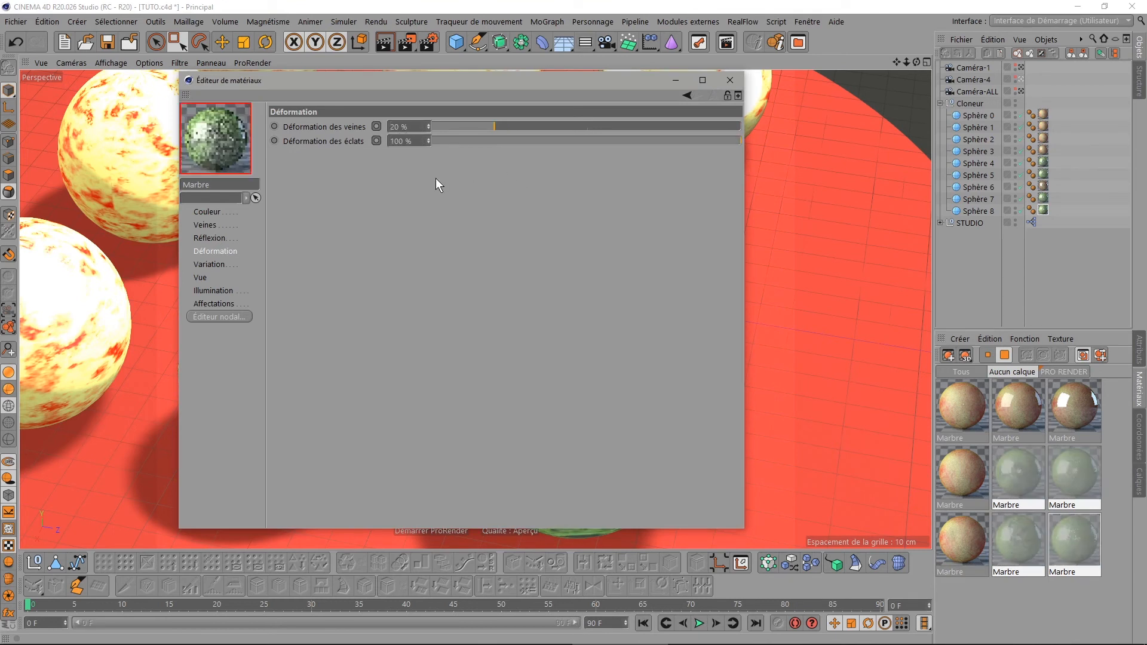
- Set the reflection intensity of the last Marbre material in the second row to 50 %
{"action": "left_click", "coordinate": [210, 238]}
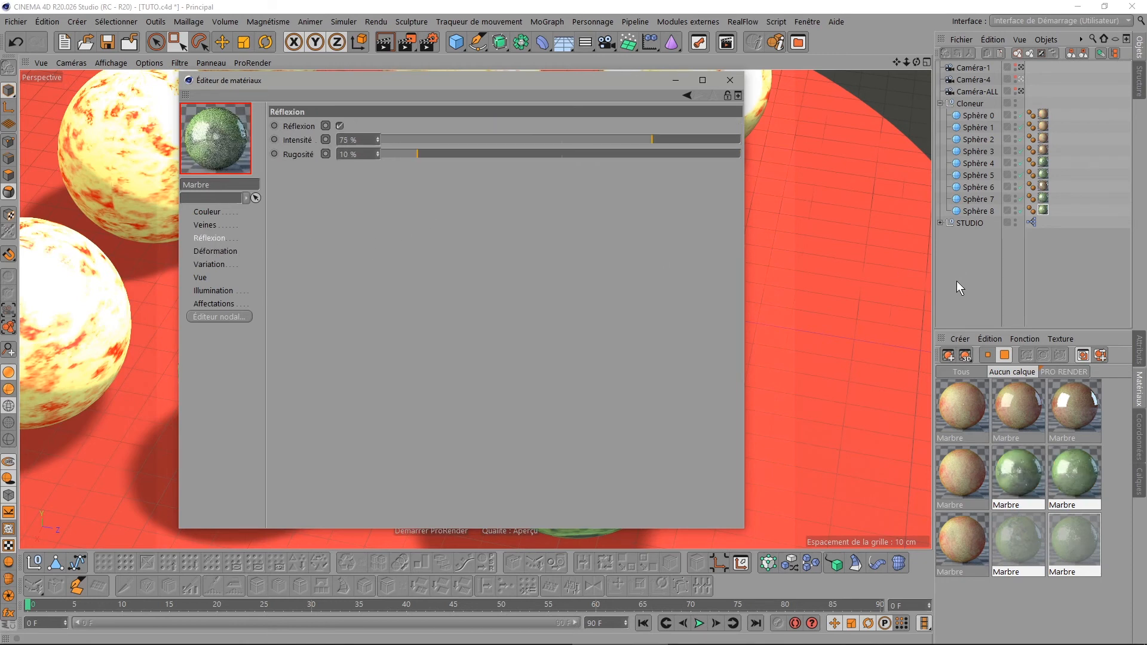
{"action": "left_click", "coordinate": [1016, 470]}
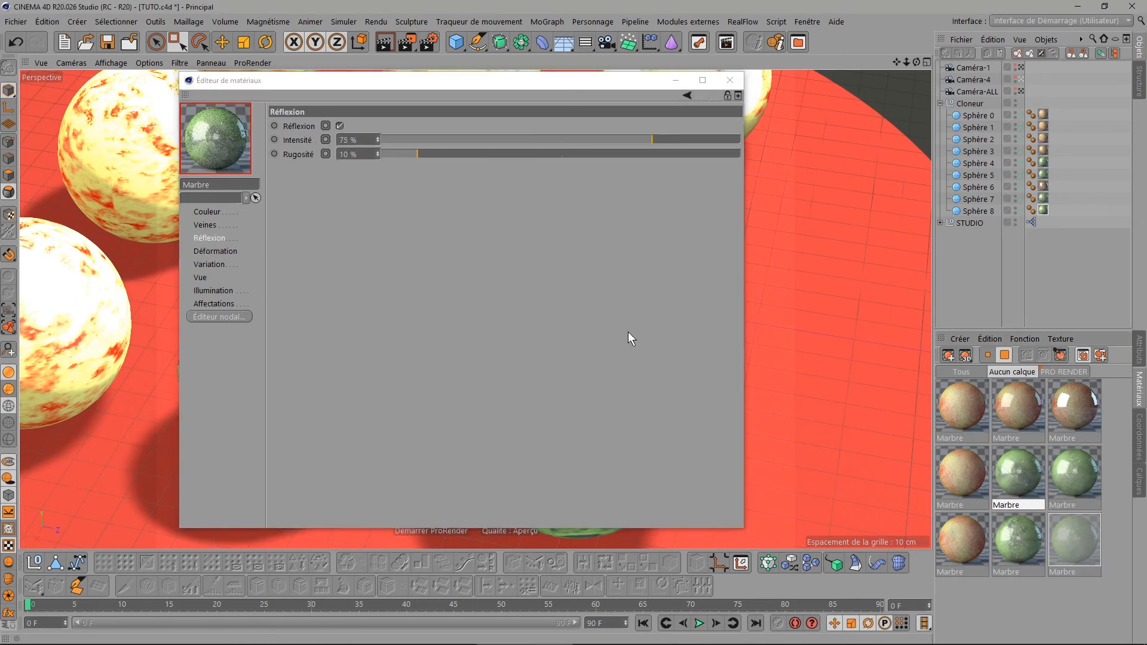
{"action": "left_click", "coordinate": [363, 138]}
{"action": "left_click", "coordinate": [1092, 454]}
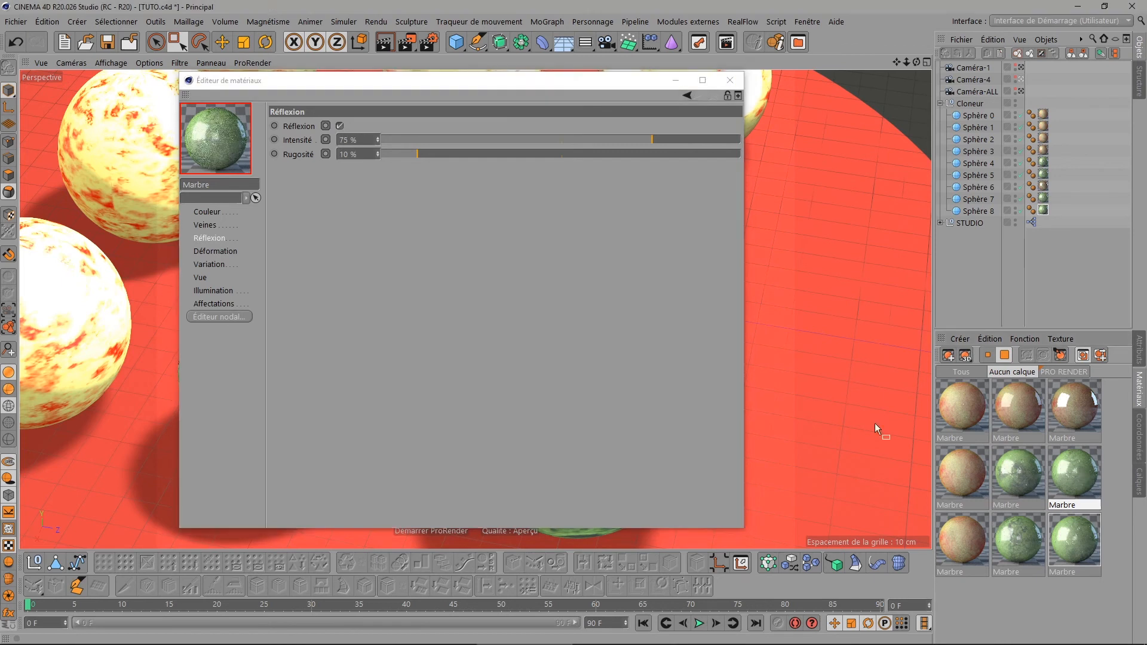
{"action": "left_click", "coordinate": [309, 144]}
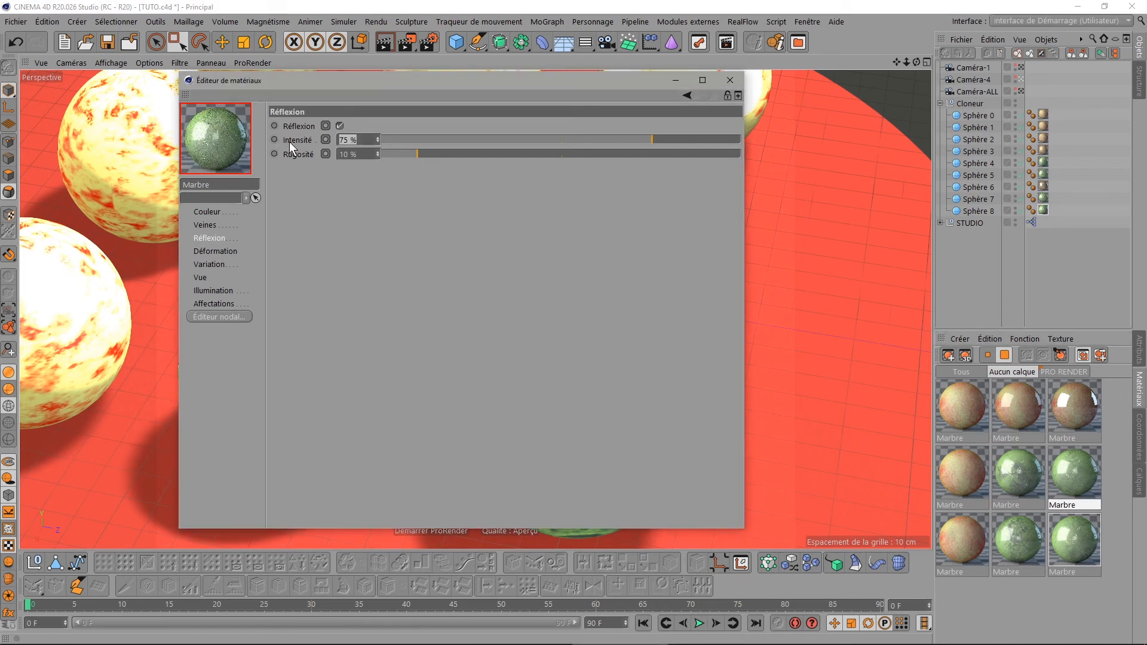
{"action": "type", "text": "50"}
{"action": "key", "text": "Tab"}
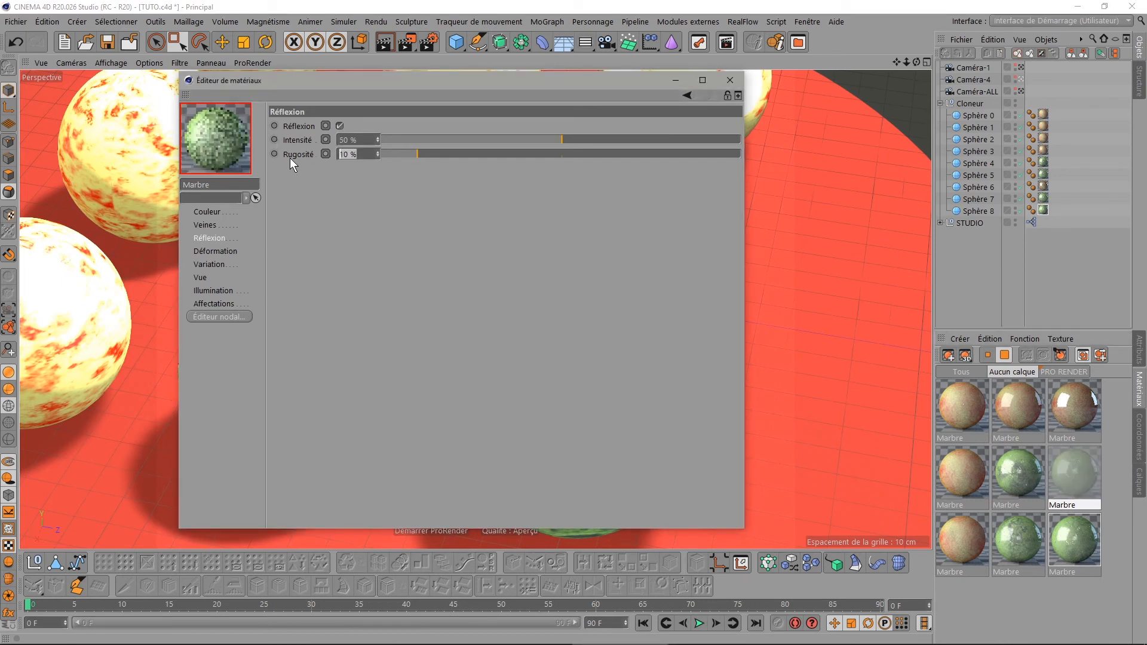
- Set the reflection of the middle Marbre material in the third row to Intensité 100 % and Rugosité 2 %
{"action": "left_click", "coordinate": [1025, 539]}
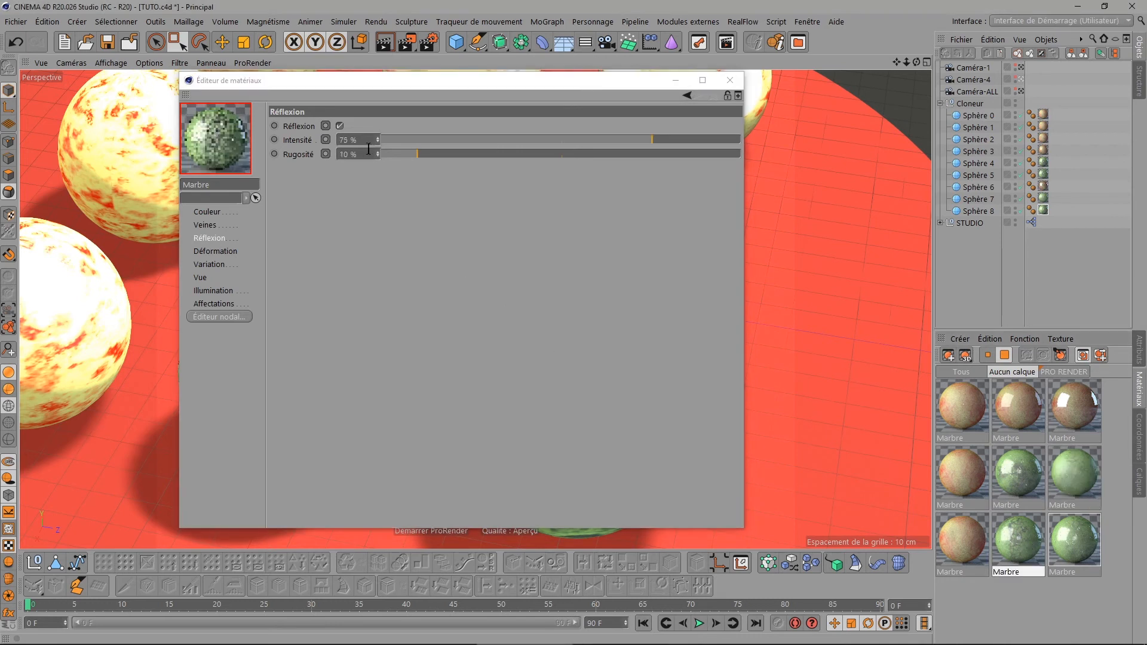
{"action": "left_click", "coordinate": [291, 135]}
{"action": "type", "text": "100"}
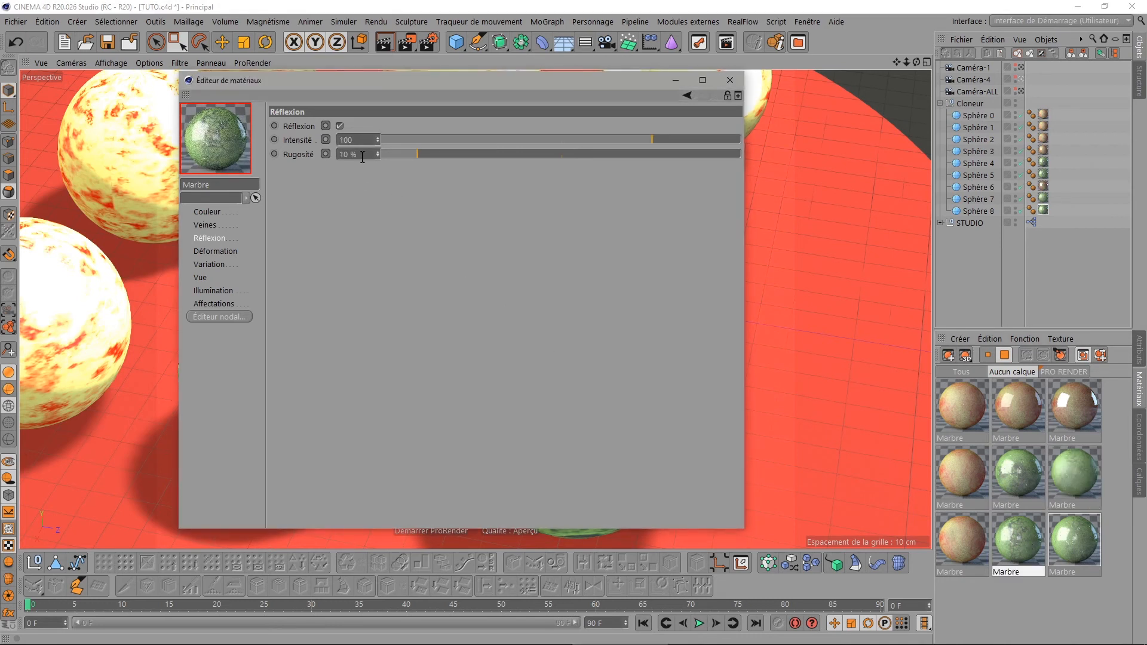
{"action": "key", "text": "Tab"}
{"action": "type", "text": "2"}
{"action": "key", "text": "Return"}
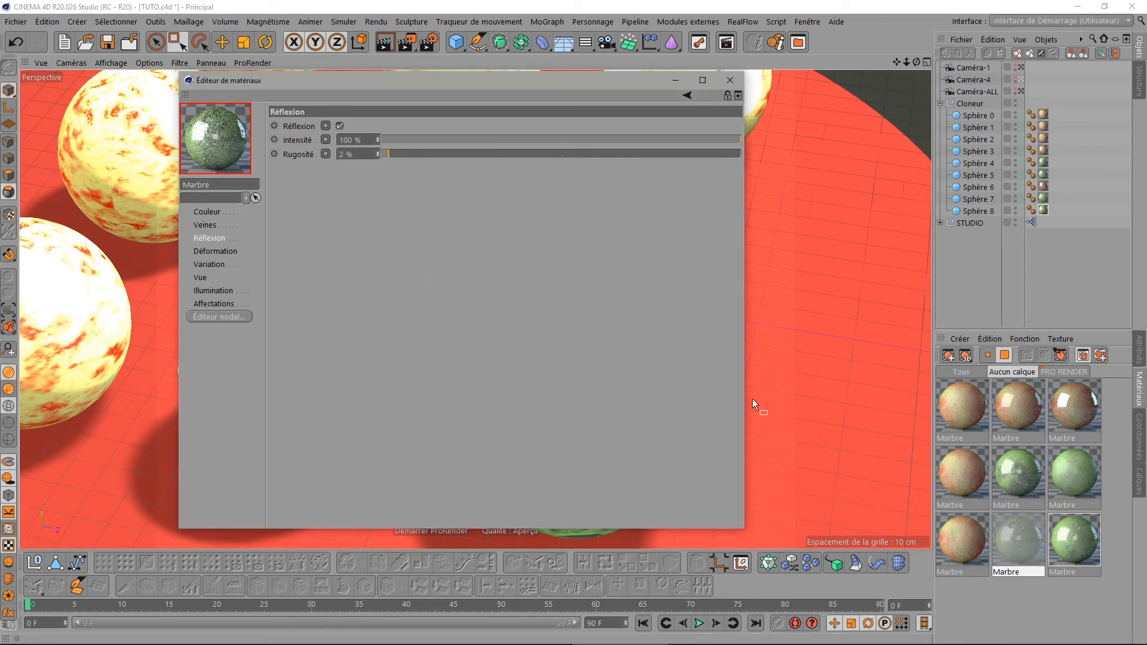
- Set the reflection of the last Marbre material in the third row to Intensité 45 % and Rugosité 30 %
{"action": "left_click", "coordinate": [1060, 535]}
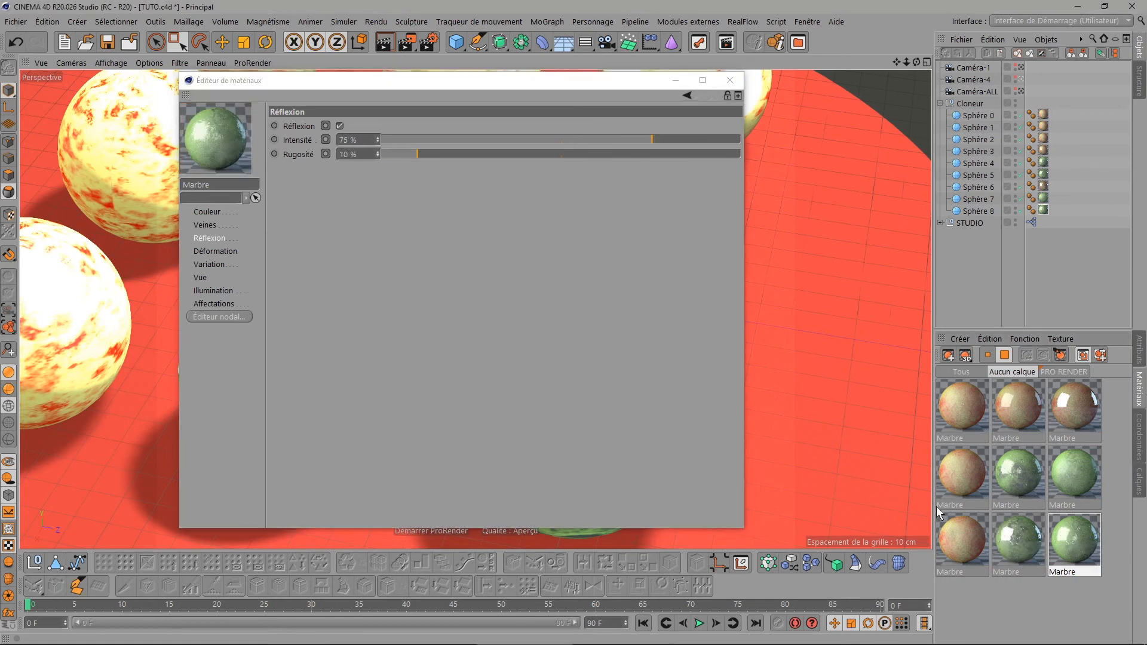
{"action": "left_click", "coordinate": [360, 136]}
{"action": "type", "text": "45"}
{"action": "key", "text": "Tab"}
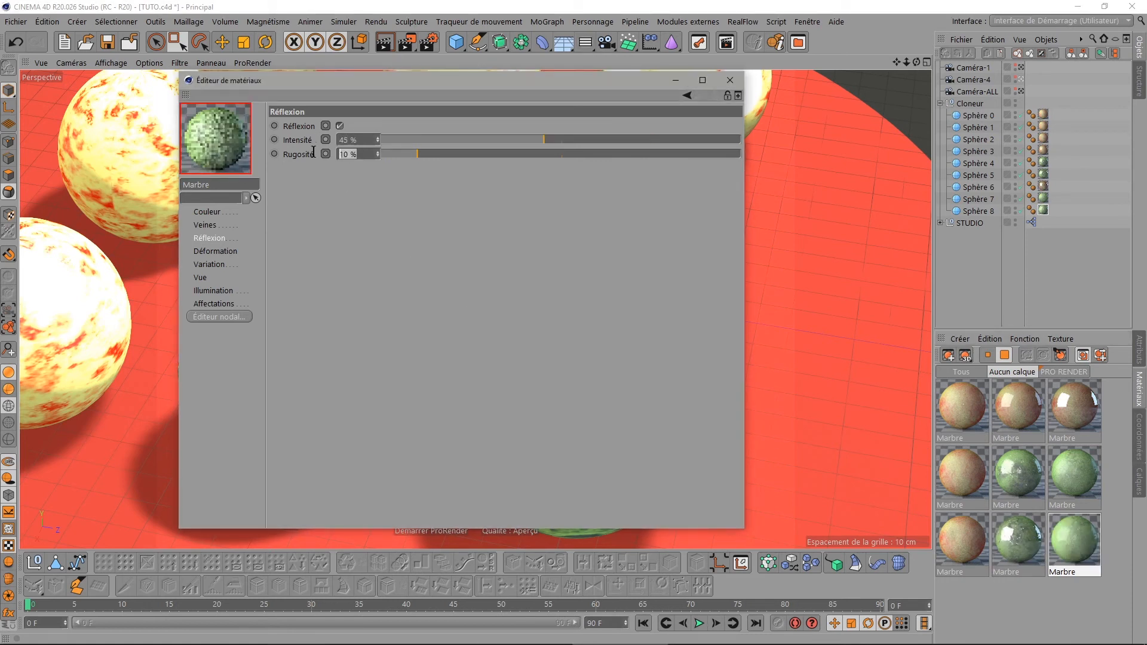
{"action": "type", "text": "30"}
{"action": "key", "text": "Return"}
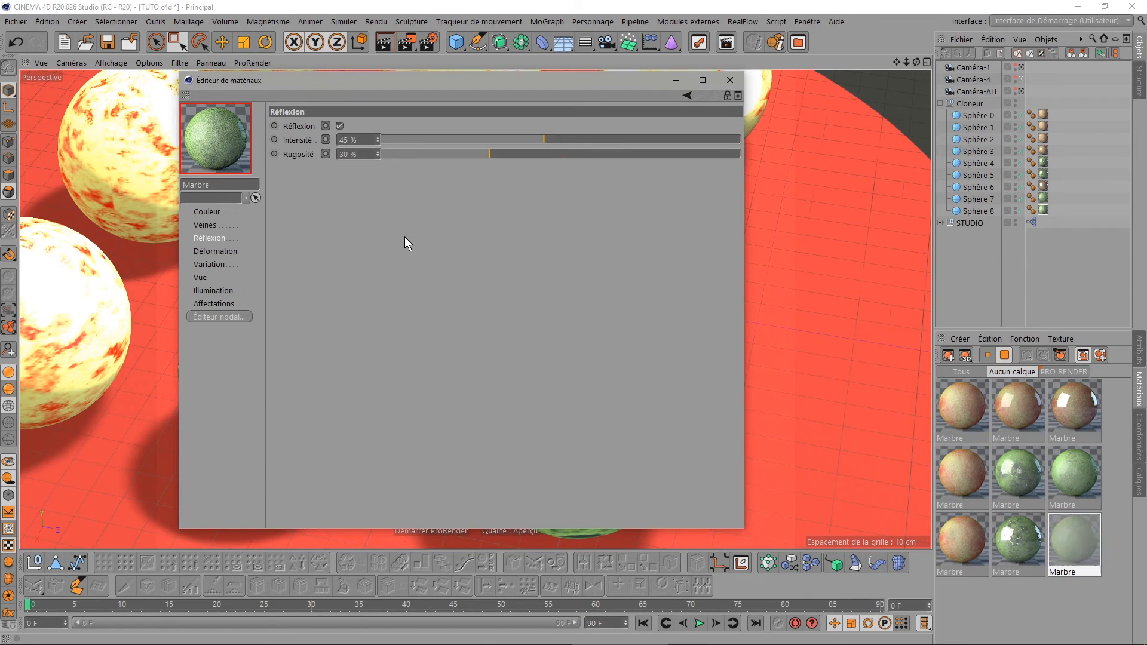
- Recolour the veins in the second row: middle Marbre black (L 0 %), last Marbre red with T 355°, S 100 %, L 82 %
{"action": "left_click", "coordinate": [206, 223]}
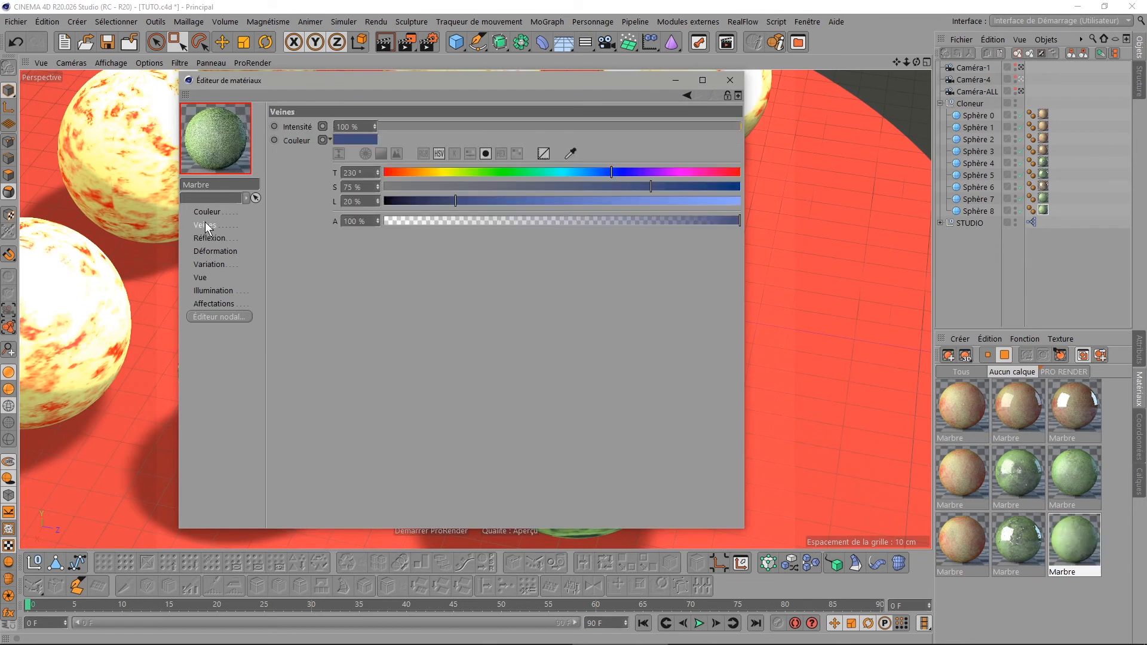
{"action": "left_click", "coordinate": [1015, 460]}
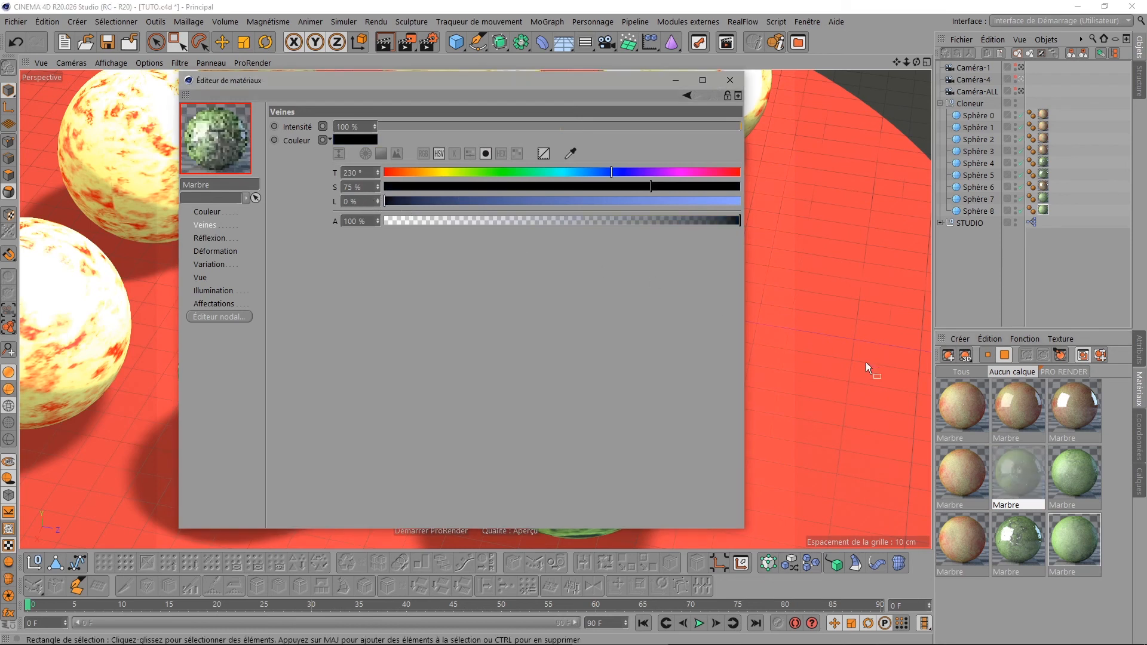
{"action": "left_click", "coordinate": [1074, 472]}
{"action": "left_click_drag", "start_coordinate": [611, 172], "coordinate": [754, 203]}
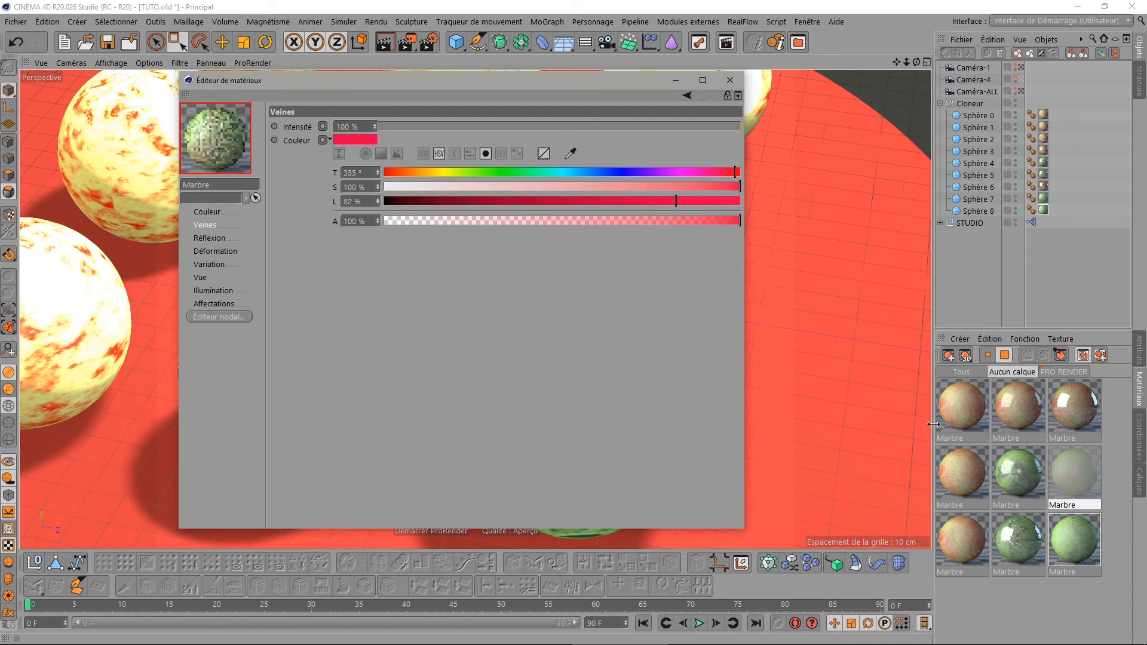
- Recolour the veins in the third row: middle Marbre yellow (T 62°, S 80 %), last Marbre red (T 0°, S 75 %, L 33 %)
{"action": "left_click", "coordinate": [1019, 544]}
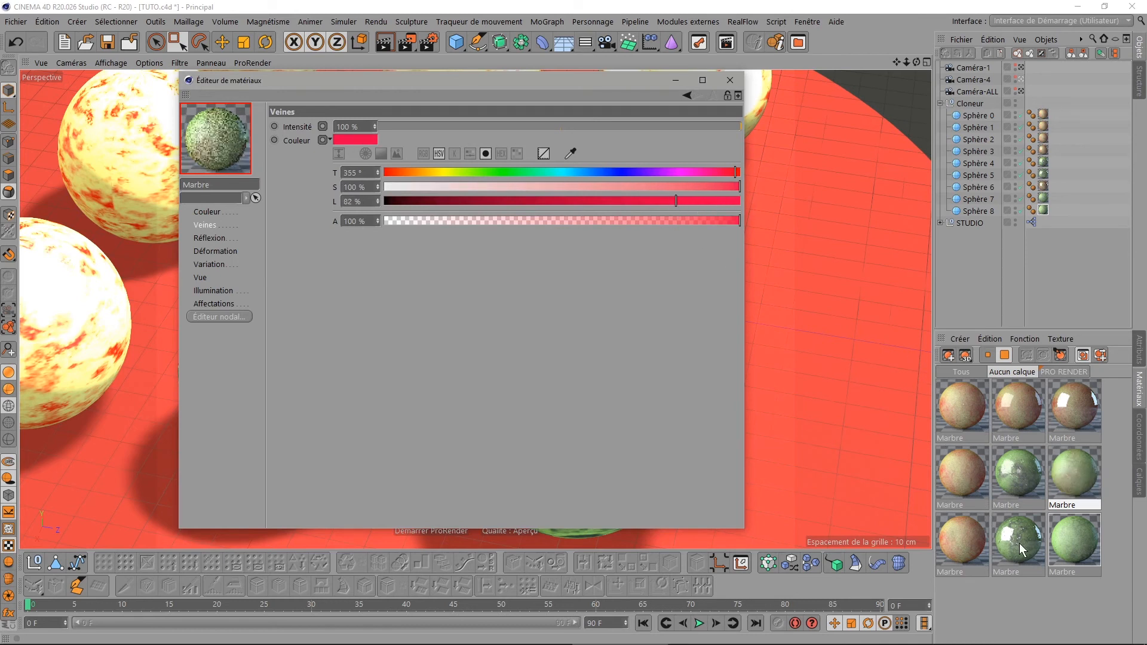
{"action": "left_click", "coordinate": [446, 172]}
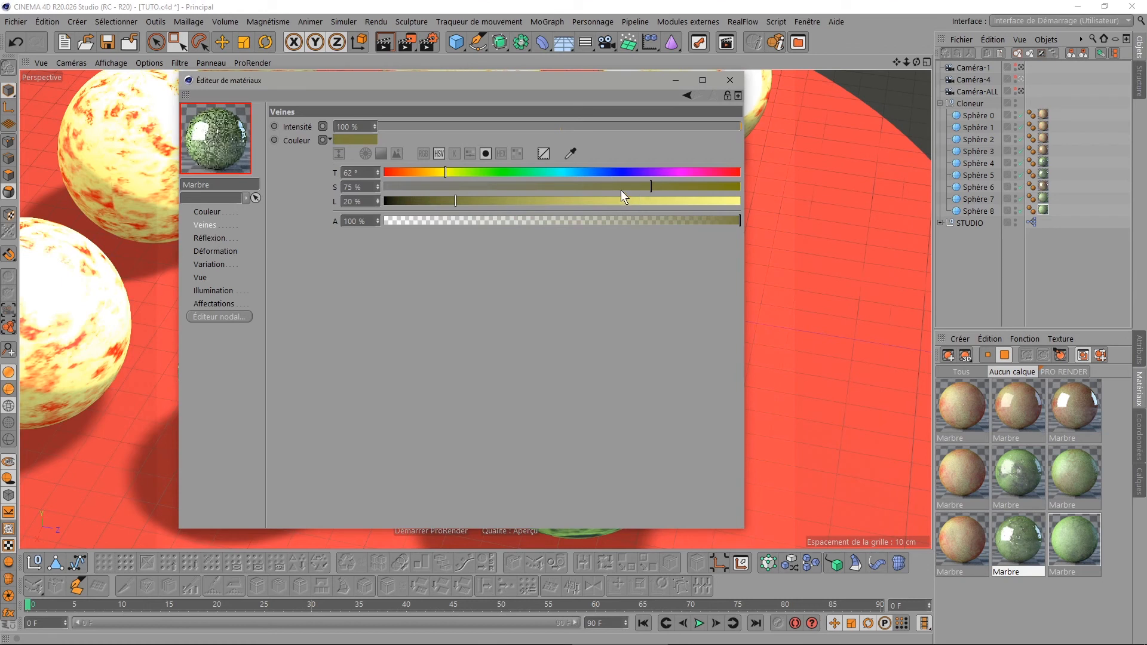
{"action": "left_click_drag", "start_coordinate": [700, 185], "coordinate": [743, 184]}
{"action": "left_click_drag", "start_coordinate": [669, 200], "coordinate": [746, 203]}
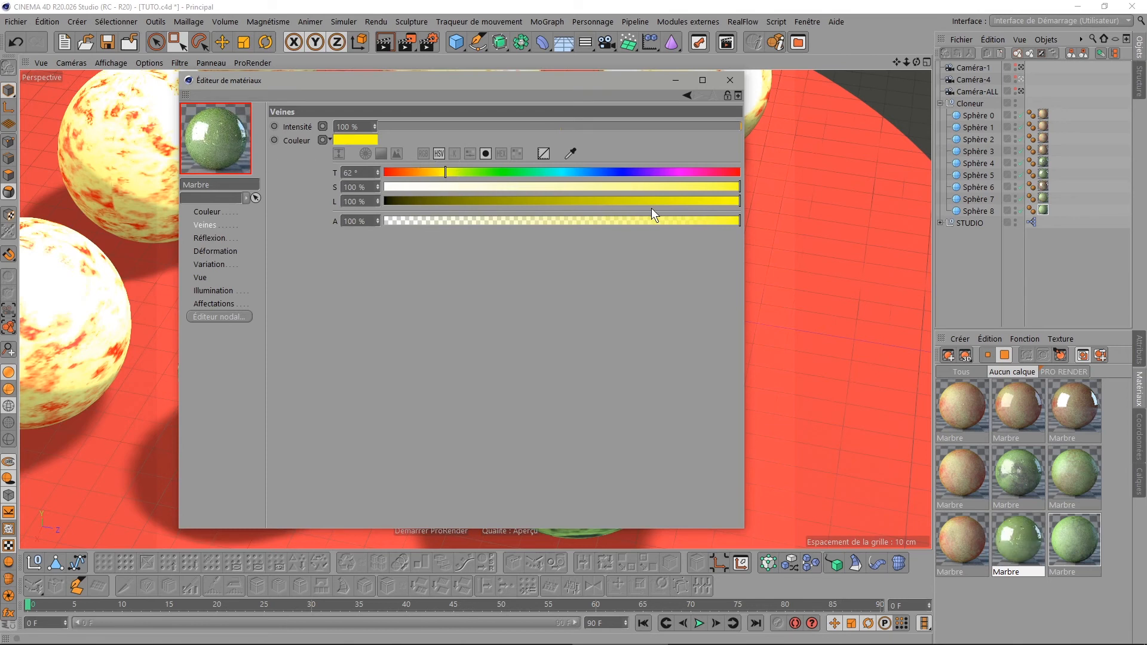
{"action": "left_click", "coordinate": [669, 187]}
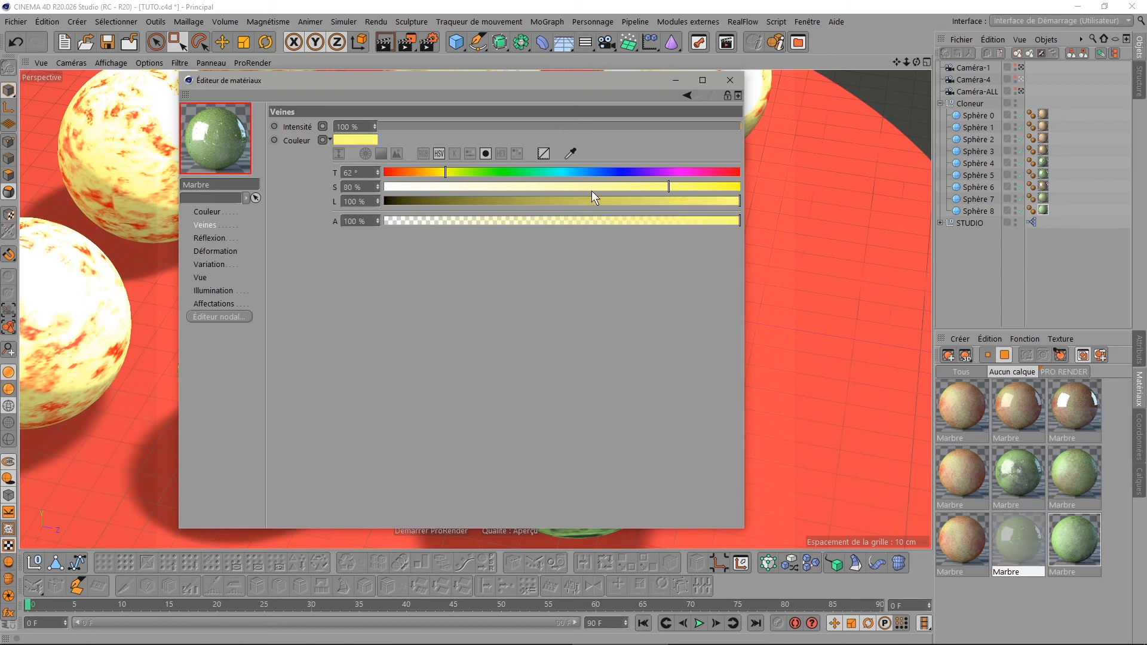
{"action": "left_click", "coordinate": [470, 201]}
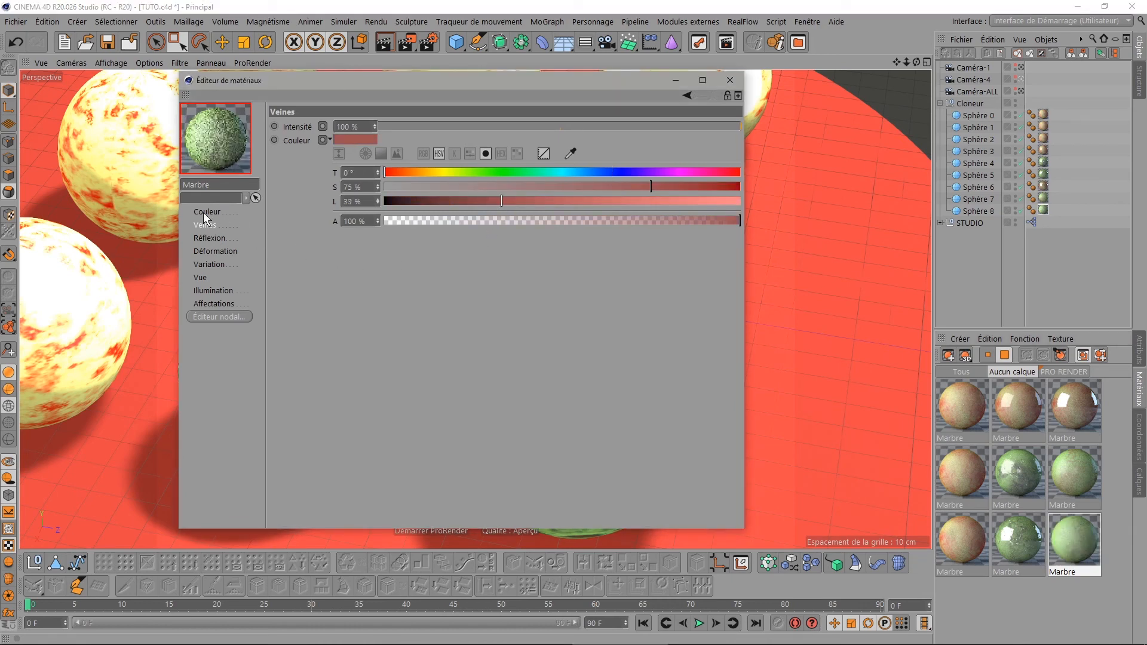
- Set the base colour's saturation and luminance to 75 % for the four green Marbre materials
{"action": "left_click", "coordinate": [204, 213]}
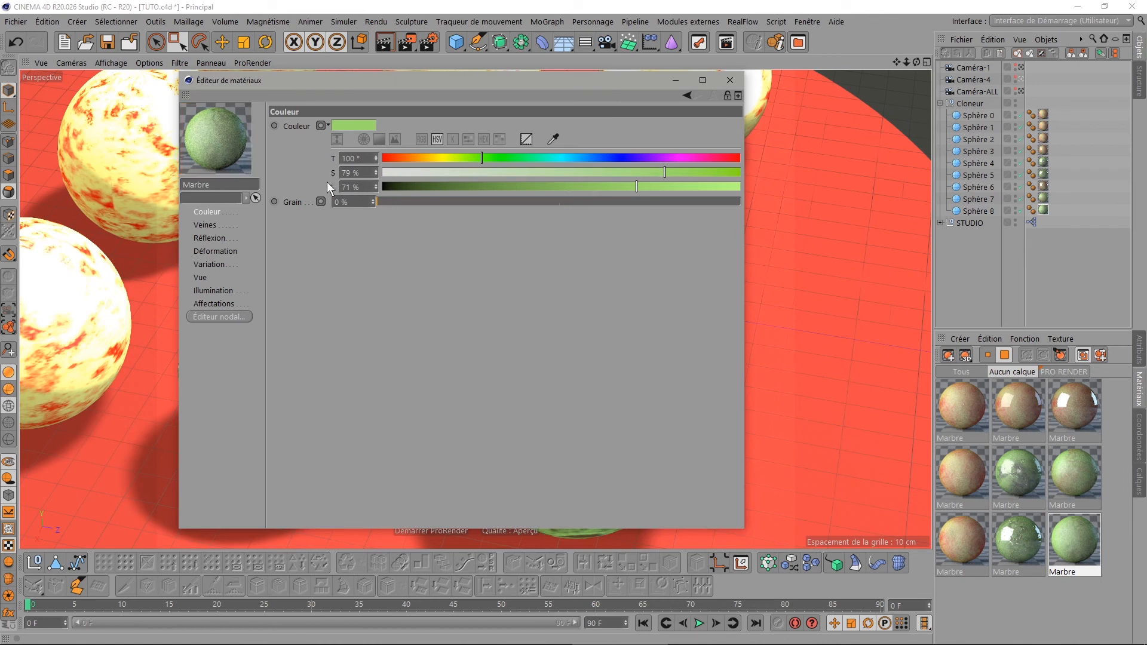
{"action": "left_click", "coordinate": [365, 173]}
{"action": "type", "text": "75"}
{"action": "key", "text": "Tab"}
{"action": "type", "text": "75"}
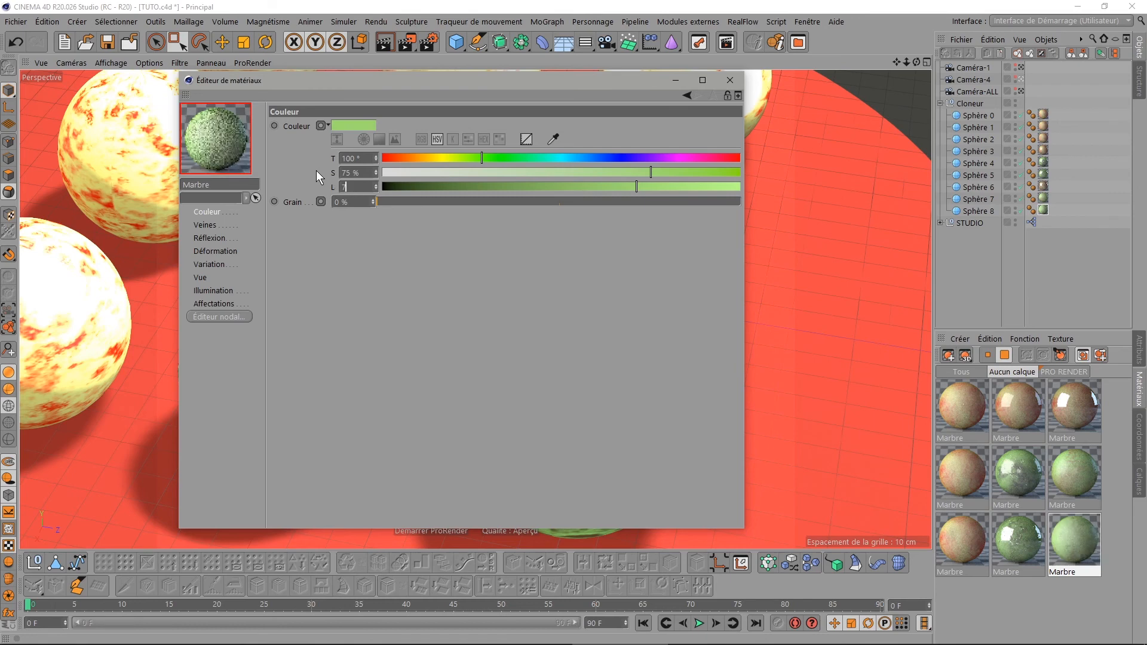
{"action": "key", "text": "Tab"}
{"action": "left_click", "coordinate": [1030, 543]}
{"action": "left_click", "coordinate": [1072, 541], "text": "ctrl"}
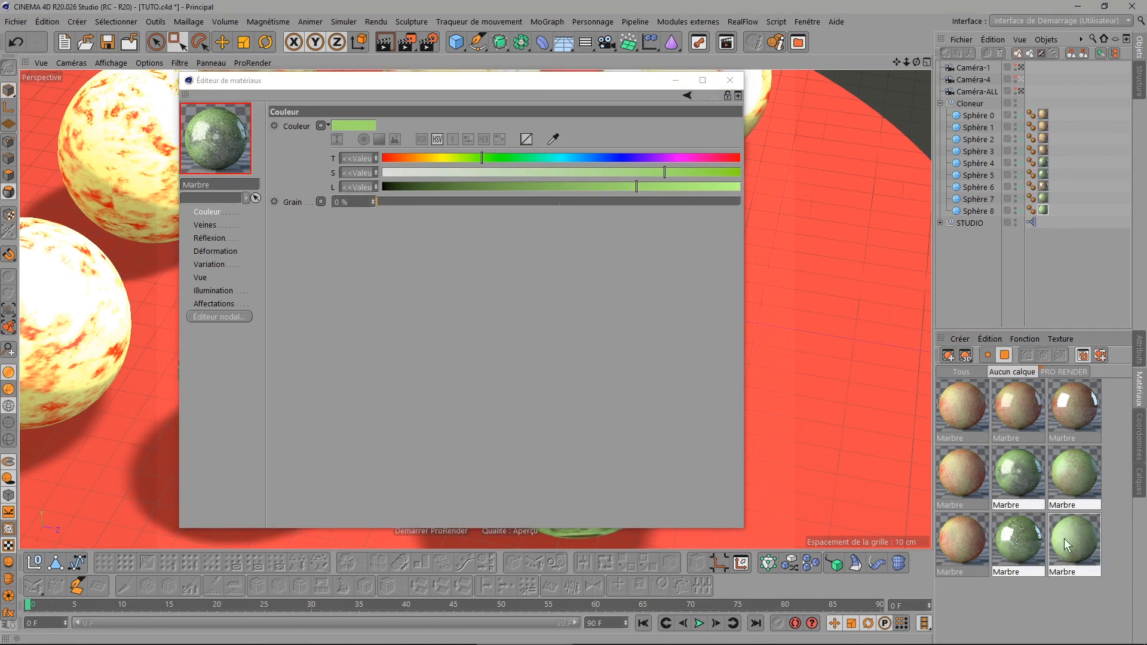
{"action": "left_click", "coordinate": [359, 174]}
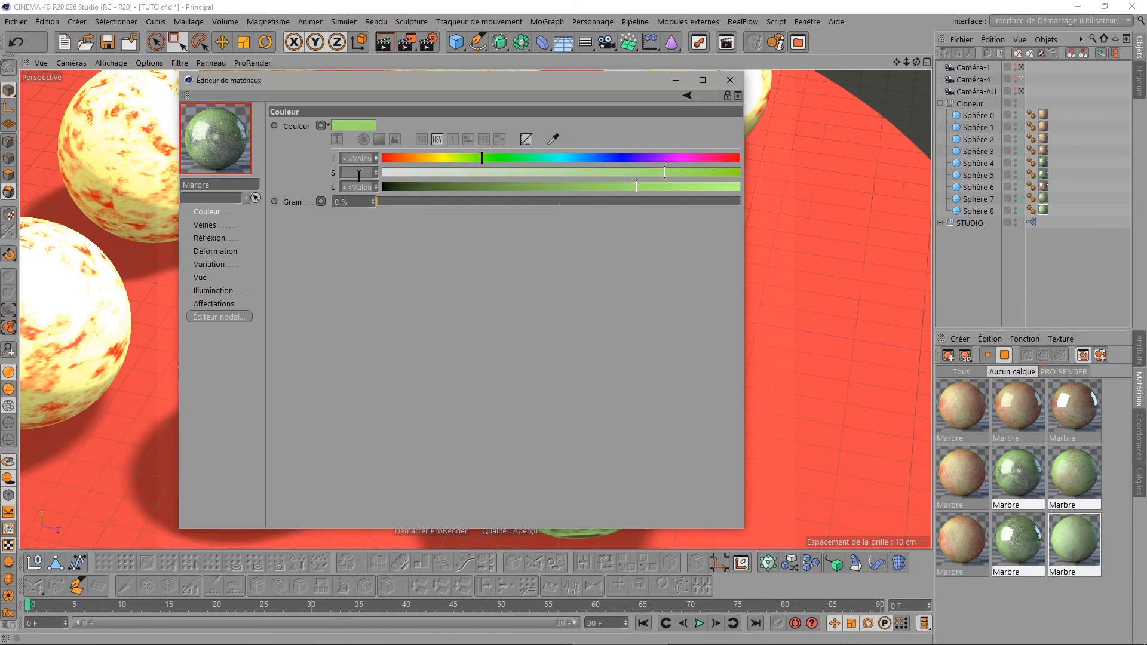
{"action": "type", "text": "75"}
{"action": "key", "text": "Tab"}
{"action": "type", "text": "75"}
{"action": "key", "text": "Tab"}
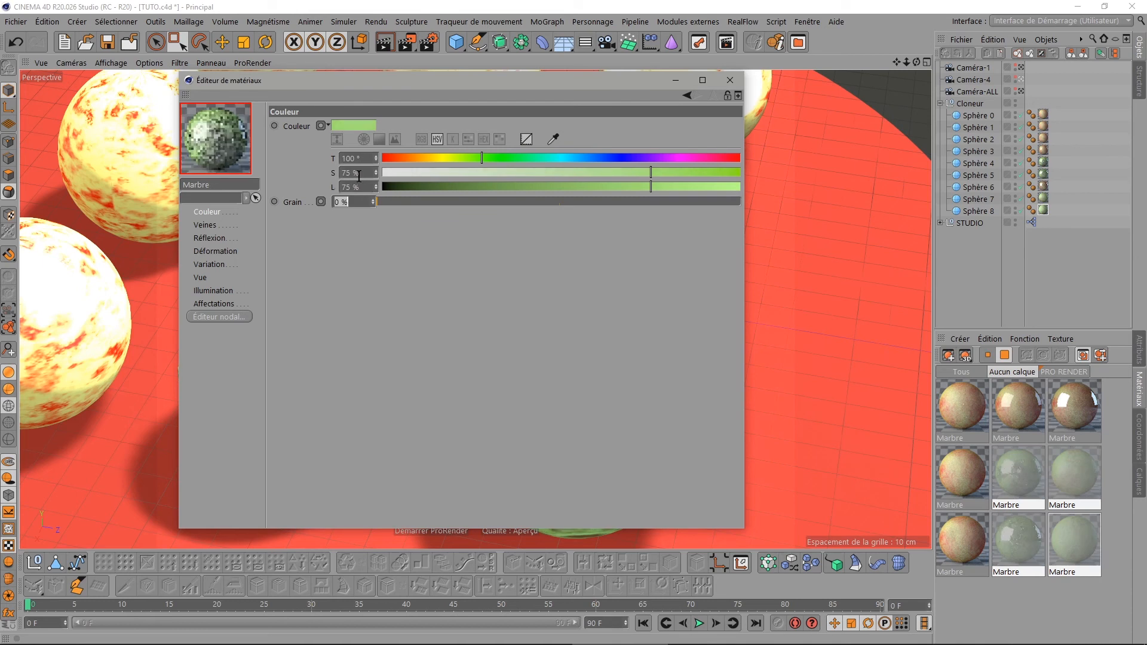
- Change the base colour hue of the second row's middle Marbre material to red and of its last one to blue
{"action": "left_click", "coordinate": [1014, 470]}
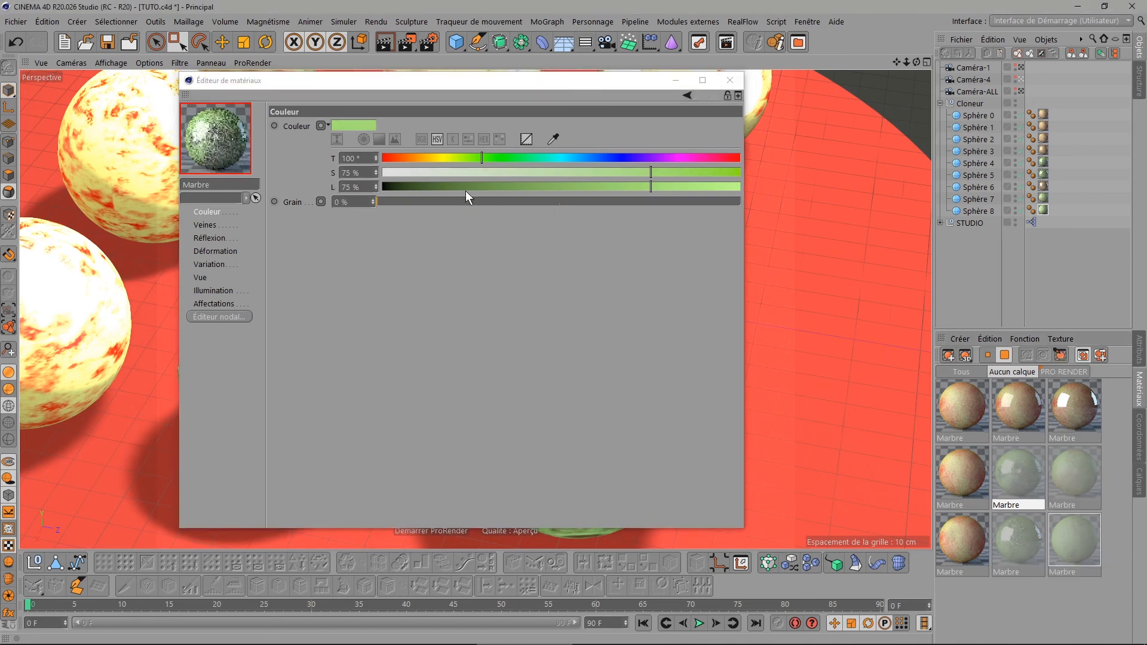
{"action": "left_click", "coordinate": [388, 156]}
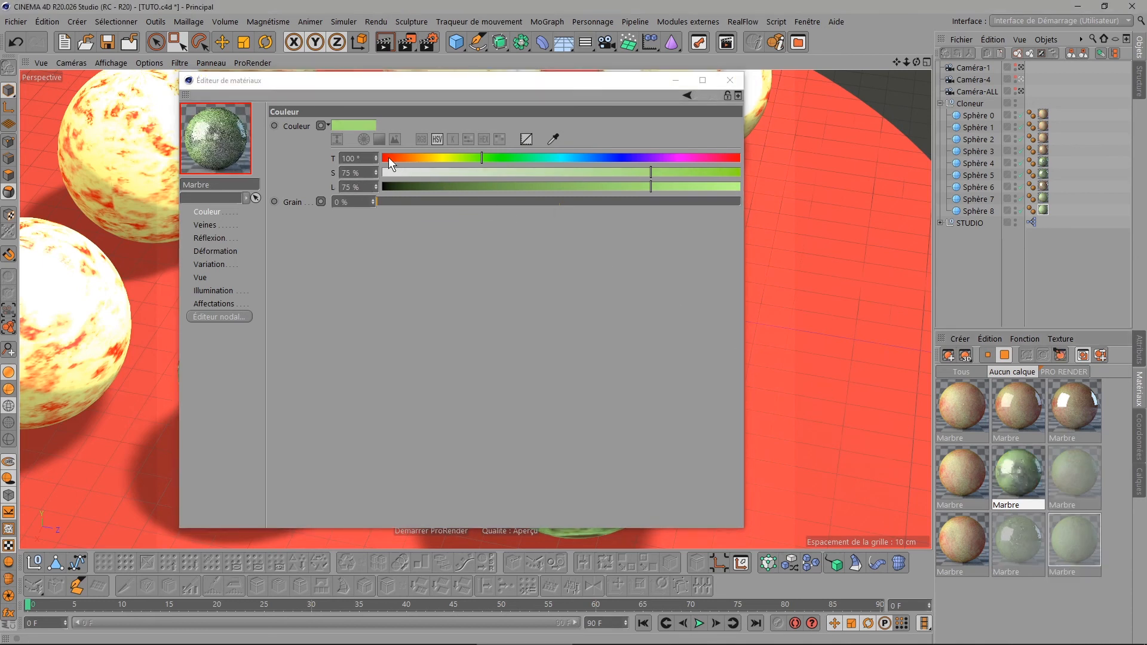
{"action": "left_click", "coordinate": [1081, 482]}
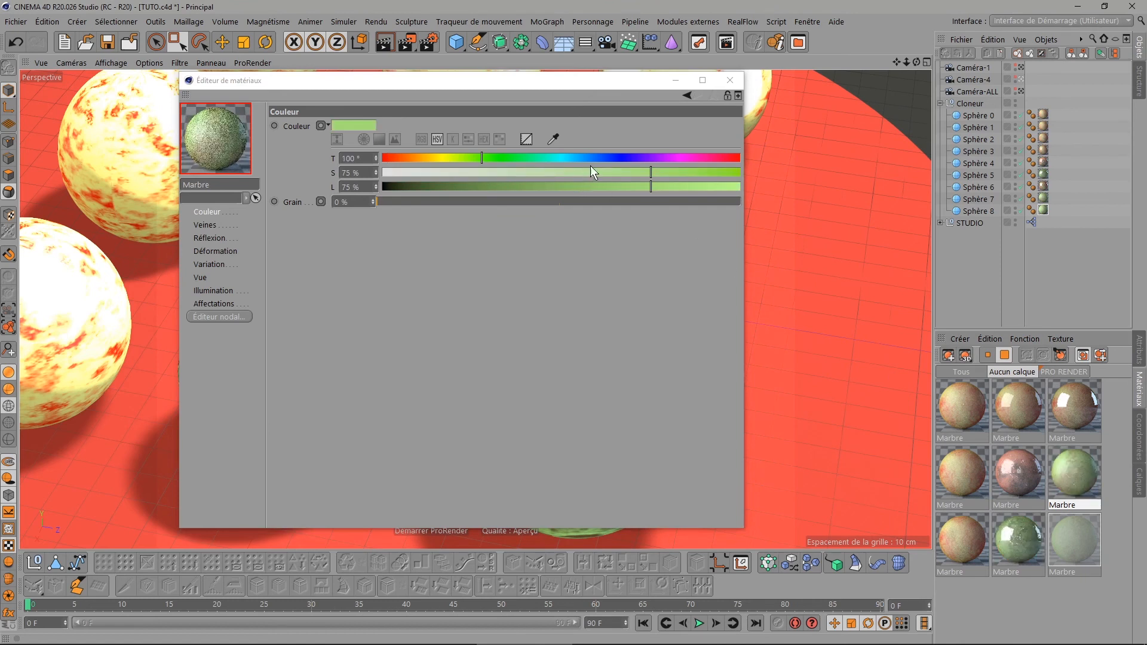
- Set the base colour saturation of the third row's middle Marbre to 0 % and the last one's hue to 55°, then close the material editor
{"action": "left_click", "coordinate": [1001, 554]}
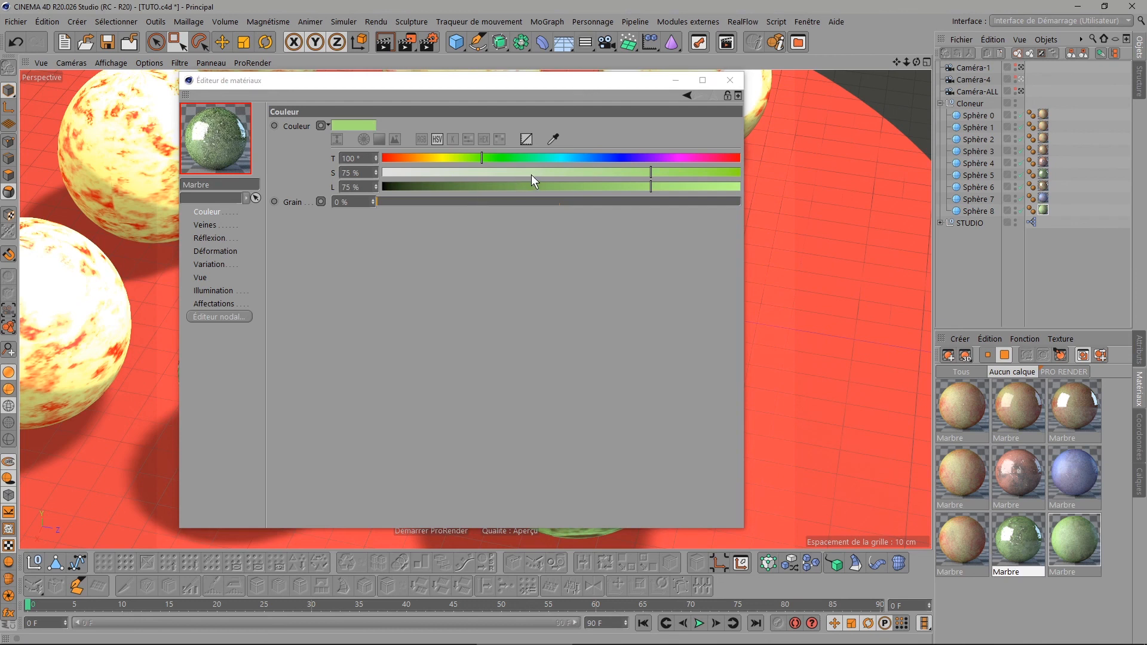
{"action": "left_click_drag", "start_coordinate": [531, 174], "coordinate": [382, 174]}
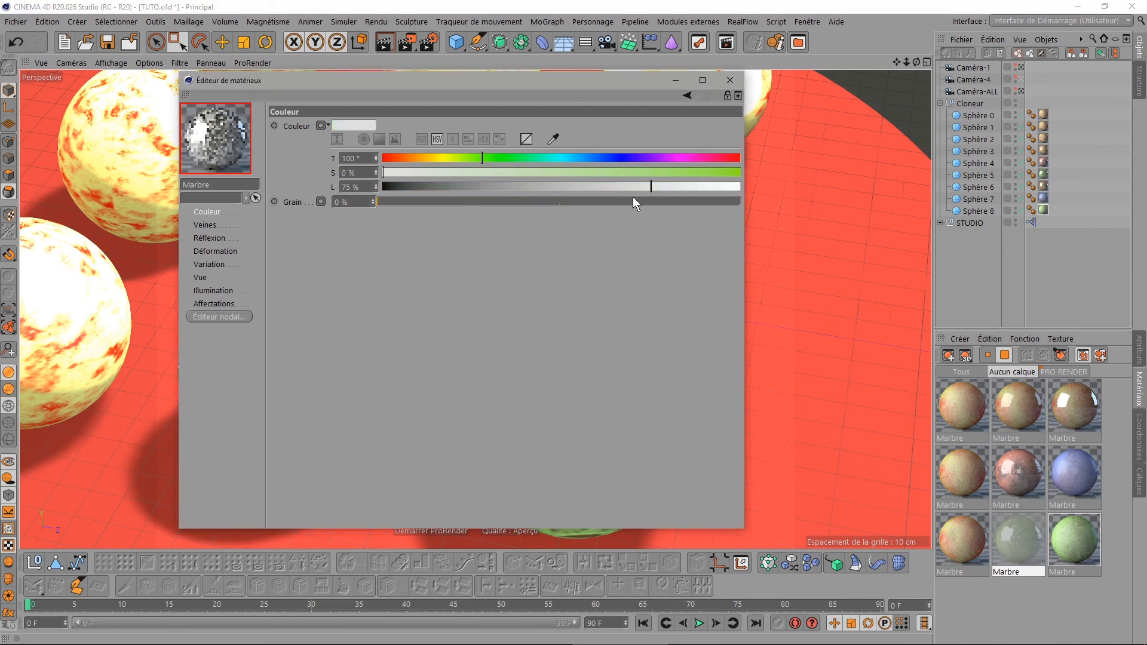
{"action": "left_click", "coordinate": [1076, 548]}
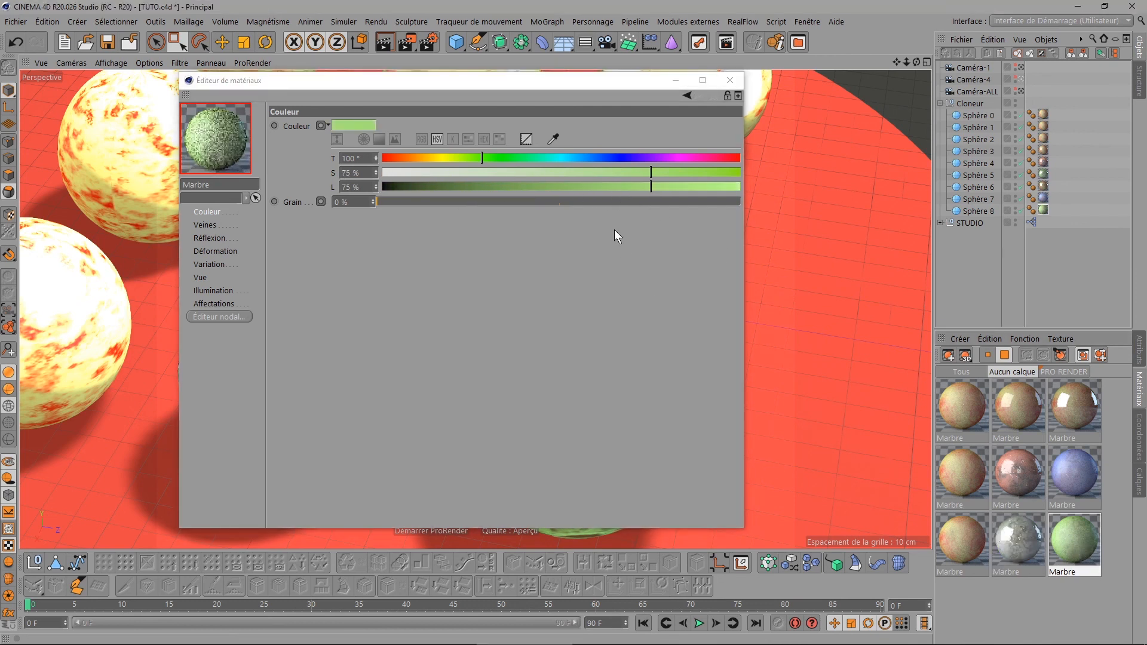
{"action": "left_click", "coordinate": [436, 159]}
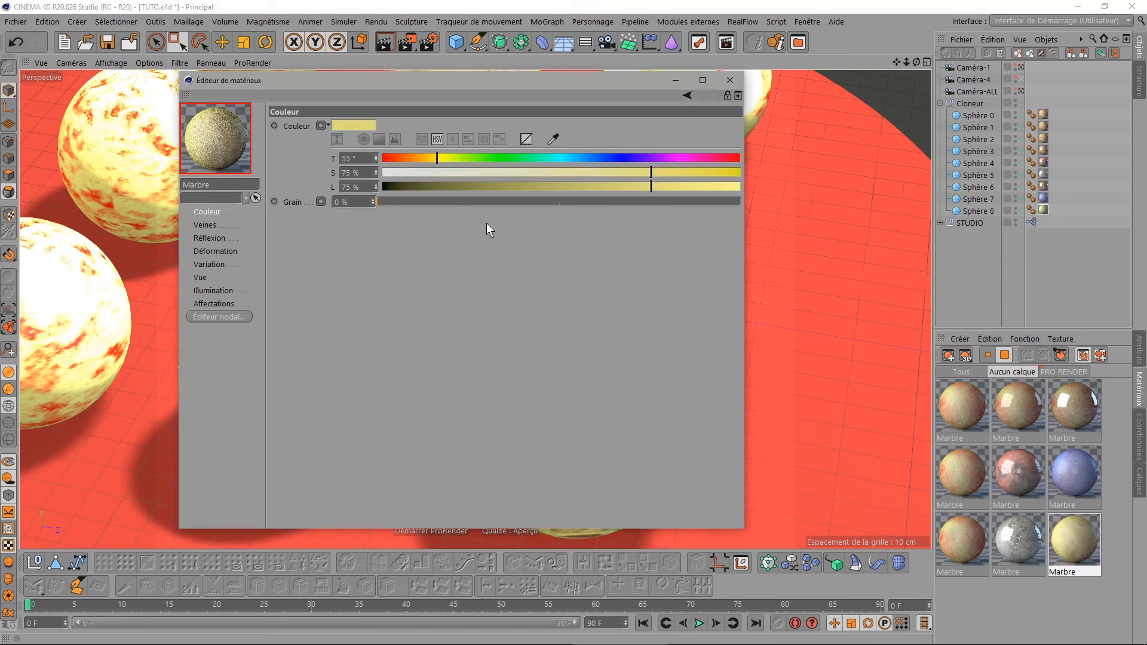
{"action": "left_click", "coordinate": [728, 80]}
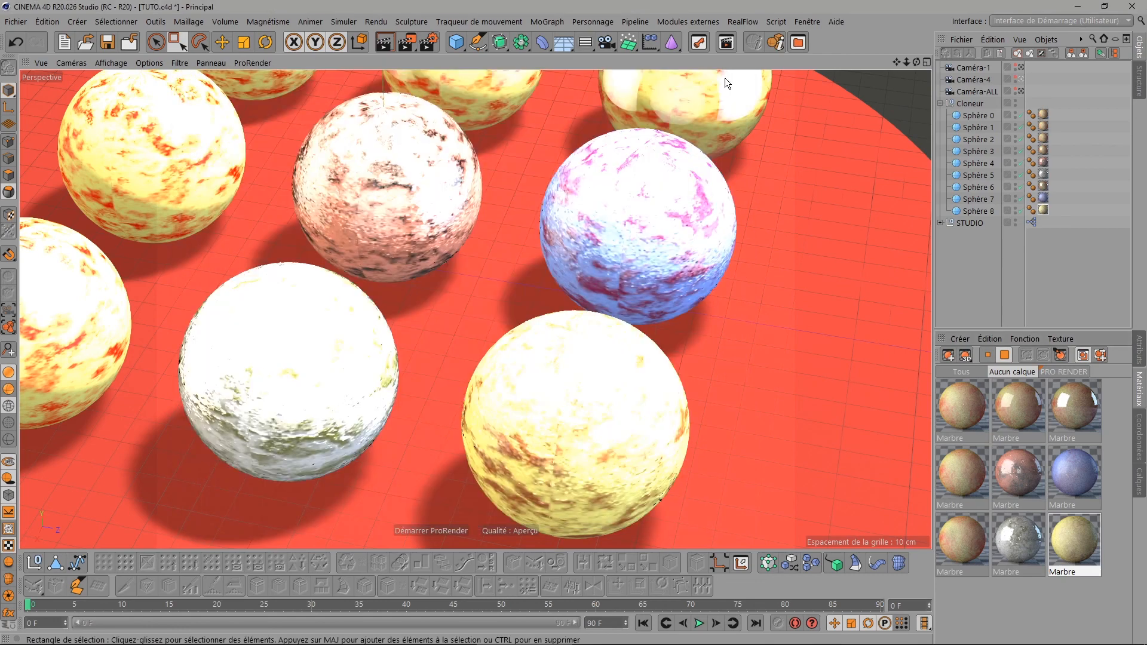
- Render the recoloured marble spheres in the Visualiseur and close it once the image is finished
{"action": "left_click", "coordinate": [409, 40]}
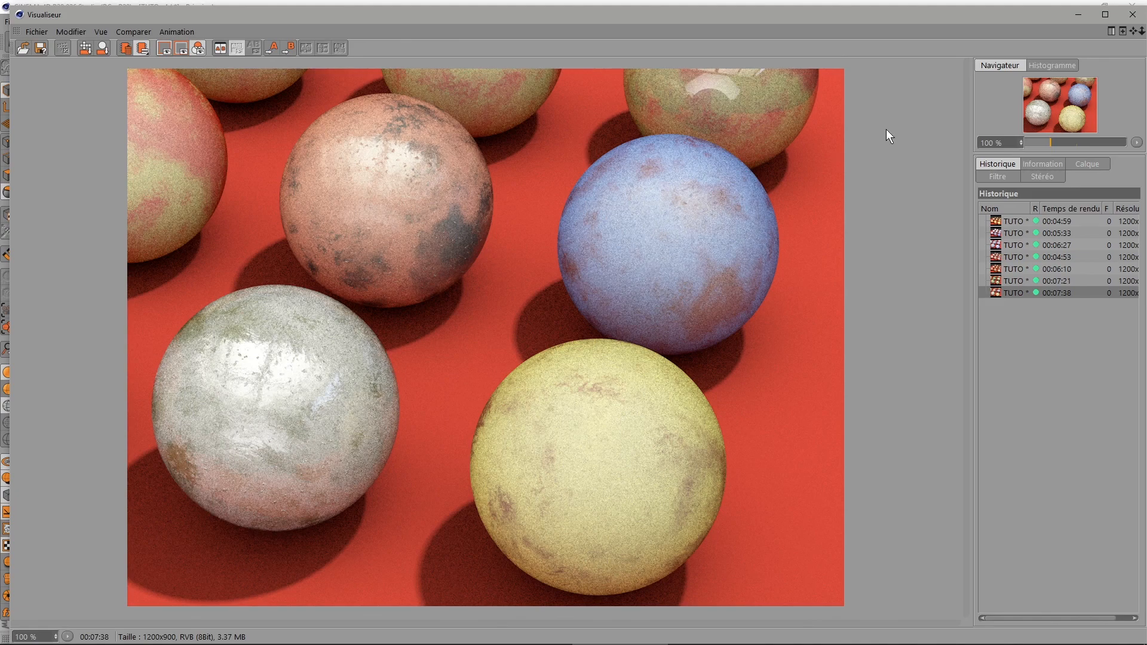
{"action": "left_click", "coordinate": [1130, 19]}
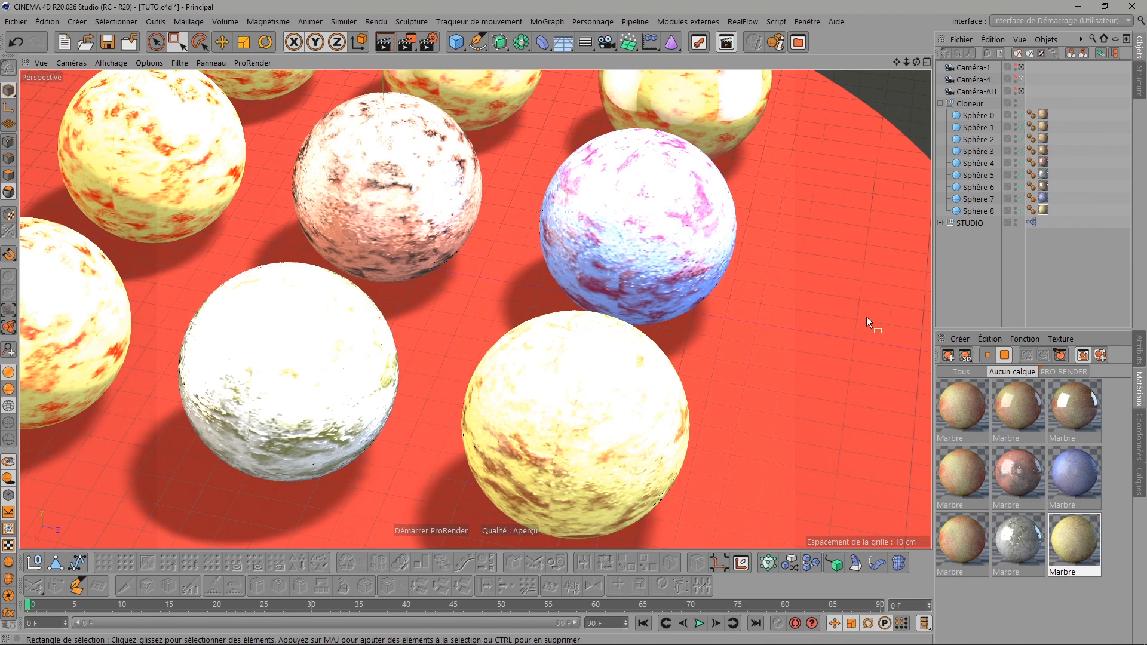
{"action": "left_click", "coordinate": [957, 339]}
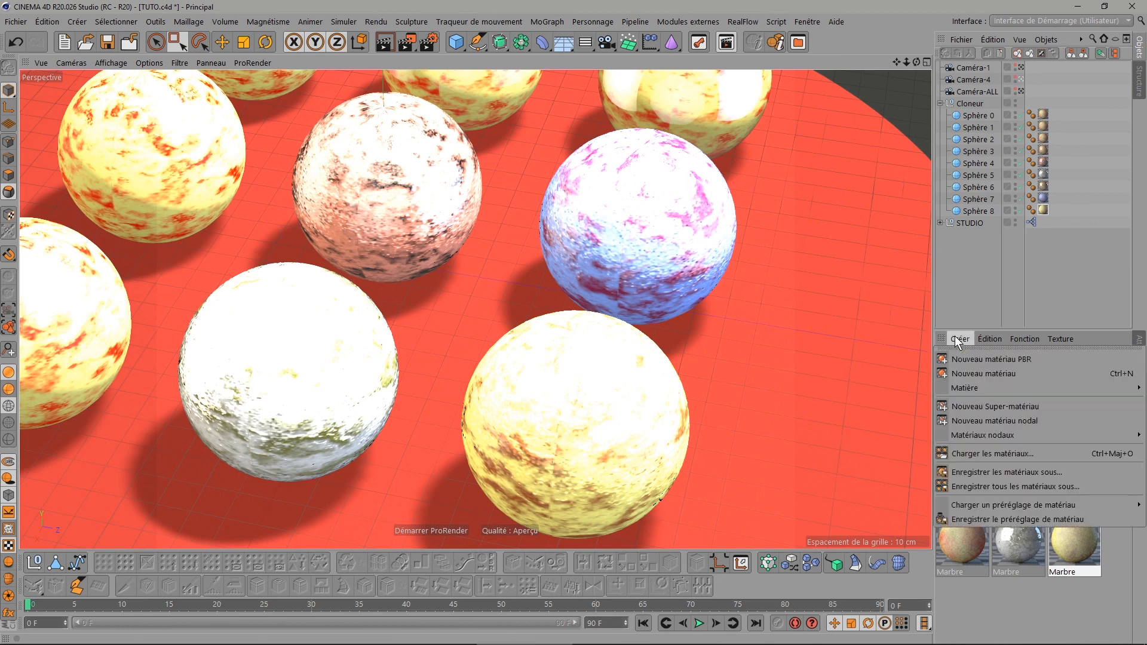
{"action": "mouse_move", "coordinate": [963, 432]}
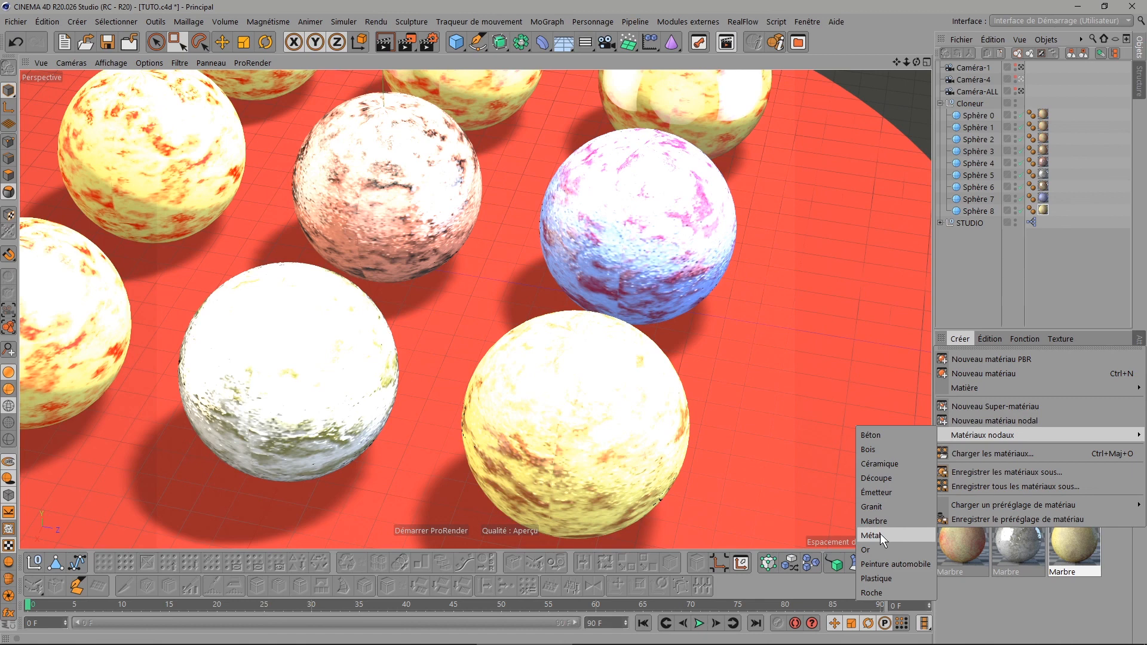
{"action": "left_click", "coordinate": [815, 413]}
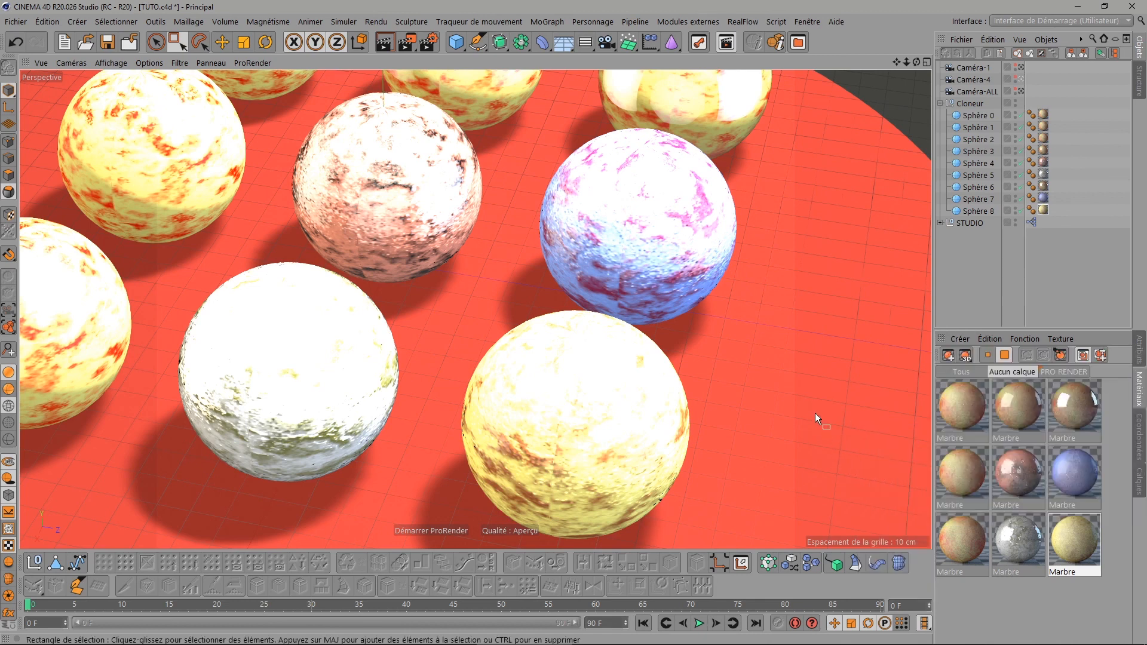